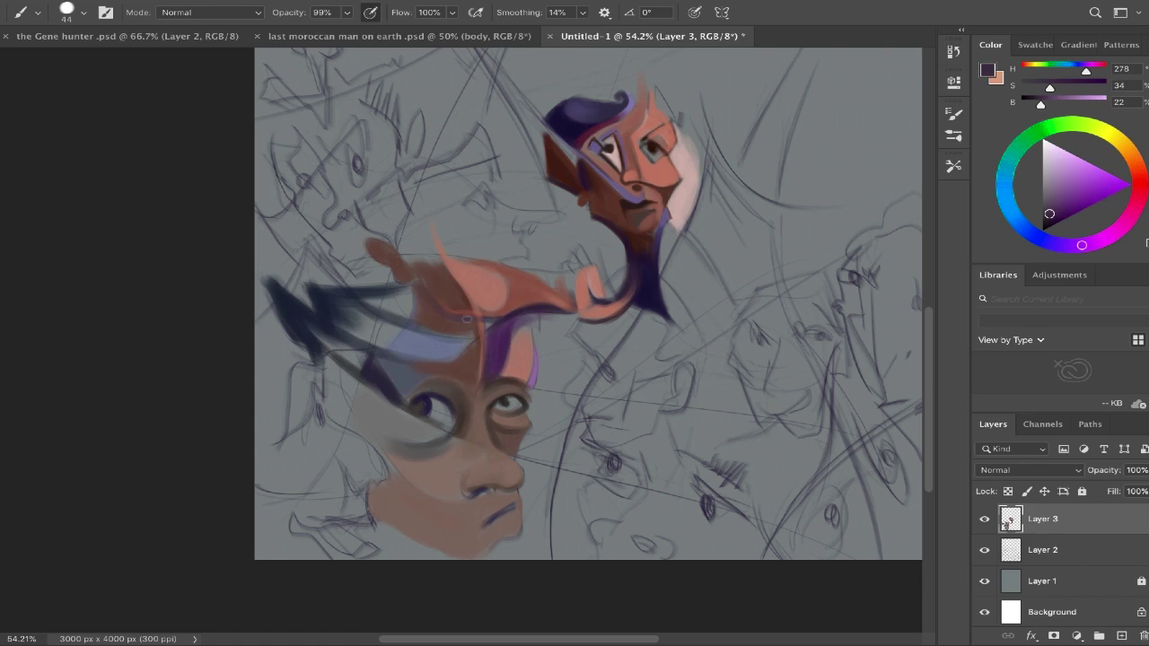
# Fill the pointed hat above the large central face with dark purple and paint a peach edge along its curve.
pyautogui.moveTo(364, 301)
pyautogui.mouseDown()
pyautogui.moveTo(420, 314)
pyautogui.moveTo(314, 359)
pyautogui.moveTo(394, 305)
pyautogui.mouseUp()
pyautogui.keyDown('alt'); pyautogui.click(456, 284); pyautogui.keyUp('alt')
pyautogui.keyDown('alt'); pyautogui.click(413, 345); pyautogui.keyUp('alt')
pyautogui.moveTo(377, 354); pyautogui.dragTo(422, 297)
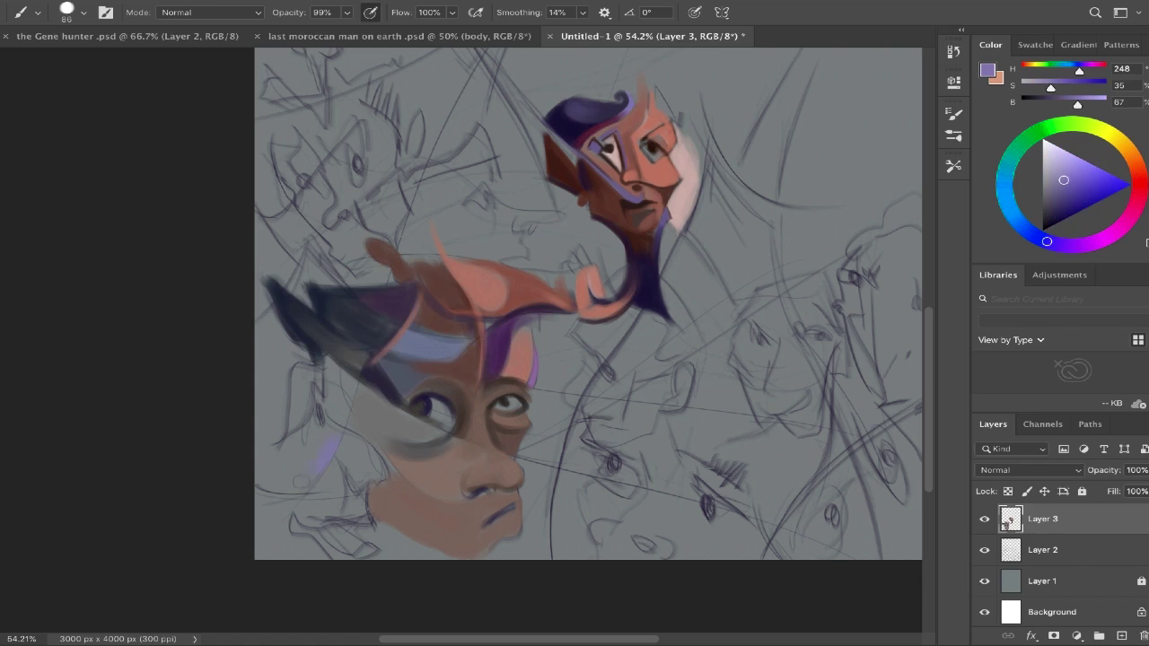
# Block in the lower-left face with a lavender cheek area and brown skin tones down the canvas edge.
pyautogui.keyDown('alt'); pyautogui.click(359, 319); pyautogui.keyUp('alt')
pyautogui.moveTo(269, 310); pyautogui.dragTo(269, 462)
pyautogui.keyDown('alt'); pyautogui.click(404, 305); pyautogui.keyUp('alt')
pyautogui.moveTo(261, 341)
pyautogui.mouseDown()
pyautogui.moveTo(254, 491)
pyautogui.moveTo(269, 543)
pyautogui.moveTo(287, 549)
pyautogui.mouseUp()
pyautogui.keyDown('alt'); pyautogui.click(371, 470); pyautogui.keyUp('alt')
pyautogui.moveTo(270, 485)
pyautogui.mouseDown()
pyautogui.moveTo(274, 556)
pyautogui.moveTo(364, 520)
pyautogui.mouseUp()
# Paint the lower-left face's nose and lips, and add dark blue beneath the neighbouring chin.
pyautogui.keyDown('alt'); pyautogui.click(431, 395); pyautogui.keyUp('alt')
pyautogui.click(353, 489)
pyautogui.moveTo(287, 540)
pyautogui.mouseDown()
pyautogui.moveTo(368, 553)
pyautogui.moveTo(328, 554)
pyautogui.mouseUp()
pyautogui.moveTo(316, 530)
pyautogui.mouseDown()
pyautogui.moveTo(374, 526)
pyautogui.moveTo(378, 538)
pyautogui.moveTo(358, 544)
pyautogui.moveTo(385, 559)
pyautogui.moveTo(399, 539)
pyautogui.moveTo(426, 566)
pyautogui.mouseUp()
pyautogui.keyDown('alt'); pyautogui.click(354, 527); pyautogui.keyUp('alt')
pyautogui.keyDown('alt'); pyautogui.click(386, 538); pyautogui.keyUp('alt')
# Paint a curved reddish-brown strip down the sketched face in the canvas's upper-left area.
pyautogui.keyDown('alt'); pyautogui.click(292, 269); pyautogui.keyUp('alt')
pyautogui.moveTo(283, 135)
pyautogui.mouseDown()
pyautogui.moveTo(292, 190)
pyautogui.moveTo(323, 199)
pyautogui.moveTo(352, 269)
pyautogui.mouseUp()
pyautogui.keyDown('alt'); pyautogui.click(385, 202); pyautogui.keyUp('alt')
# Outline the upper-left face and the neighbouring profile with its hair, nose and teeth in dark navy using a thin brush.
pyautogui.rightClick(359, 206)
pyautogui.click(359, 269)
pyautogui.press('Return')
pyautogui.moveTo(257, 209)
pyautogui.mouseDown()
pyautogui.moveTo(287, 213)
pyautogui.moveTo(384, 273)
pyautogui.mouseUp()
pyautogui.moveTo(403, 171)
pyautogui.mouseDown()
pyautogui.moveTo(409, 206)
pyautogui.moveTo(435, 166)
pyautogui.moveTo(489, 126)
pyautogui.mouseUp()
pyautogui.moveTo(404, 130)
pyautogui.mouseDown()
pyautogui.moveTo(492, 206)
pyautogui.moveTo(557, 216)
pyautogui.moveTo(516, 267)
pyautogui.moveTo(599, 274)
pyautogui.mouseUp()
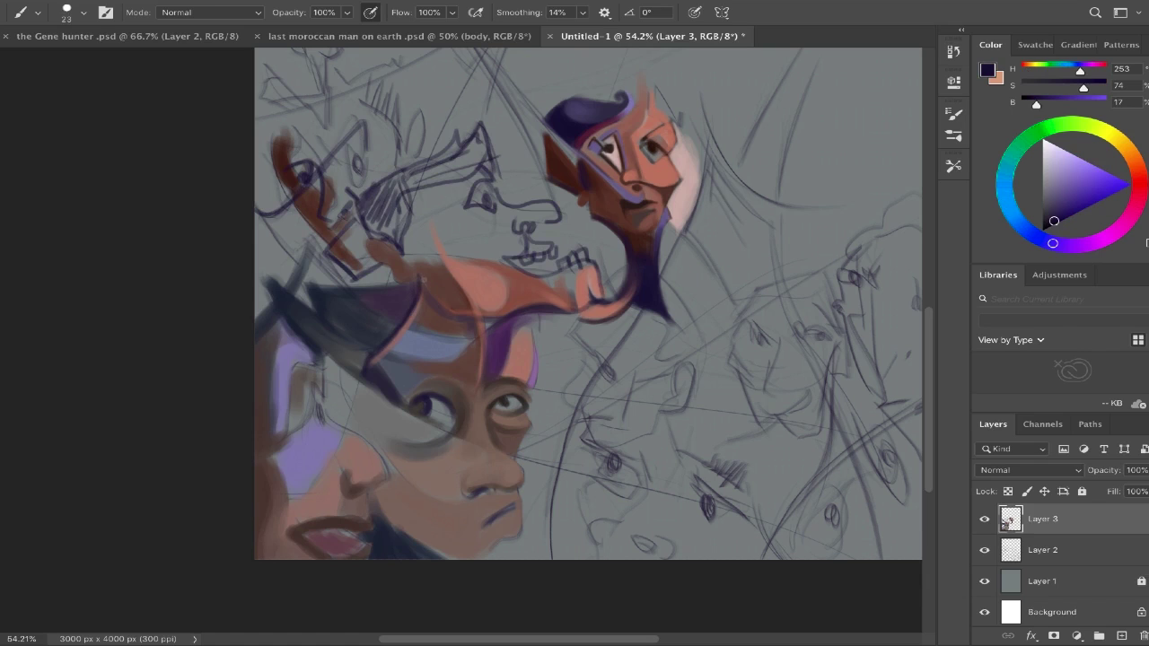
# Block in the outlined profile's head with muted purple and add peach on its cheek and eye area.
pyautogui.moveTo(408, 253); pyautogui.dragTo(469, 171)
pyautogui.keyDown('alt'); pyautogui.click(603, 115); pyautogui.keyUp('alt')
pyautogui.moveTo(422, 261)
pyautogui.mouseDown()
pyautogui.moveTo(475, 193)
pyautogui.moveTo(484, 224)
pyautogui.moveTo(494, 148)
pyautogui.mouseUp()
pyautogui.moveTo(476, 271); pyautogui.dragTo(493, 266)
pyautogui.moveTo(533, 298); pyautogui.dragTo(576, 275)
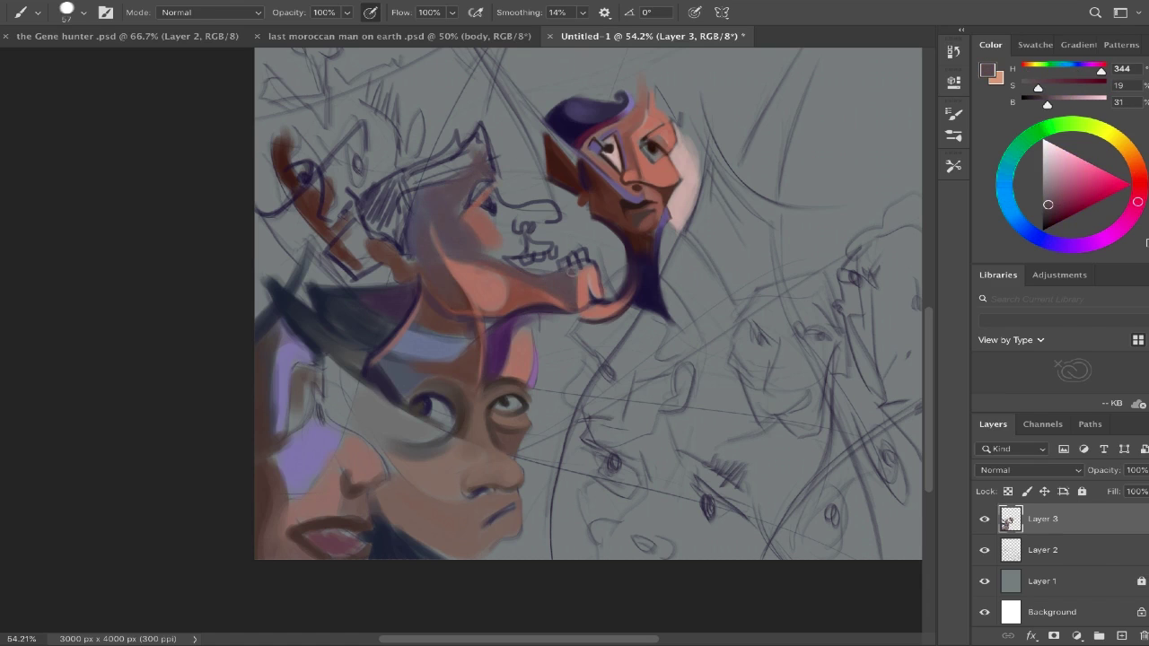
# Shade the raised fingers in muted purple and repaint the large central face's forehead with blue and orange planes.
pyautogui.keyDown('alt'); pyautogui.click(583, 292); pyautogui.keyUp('alt')
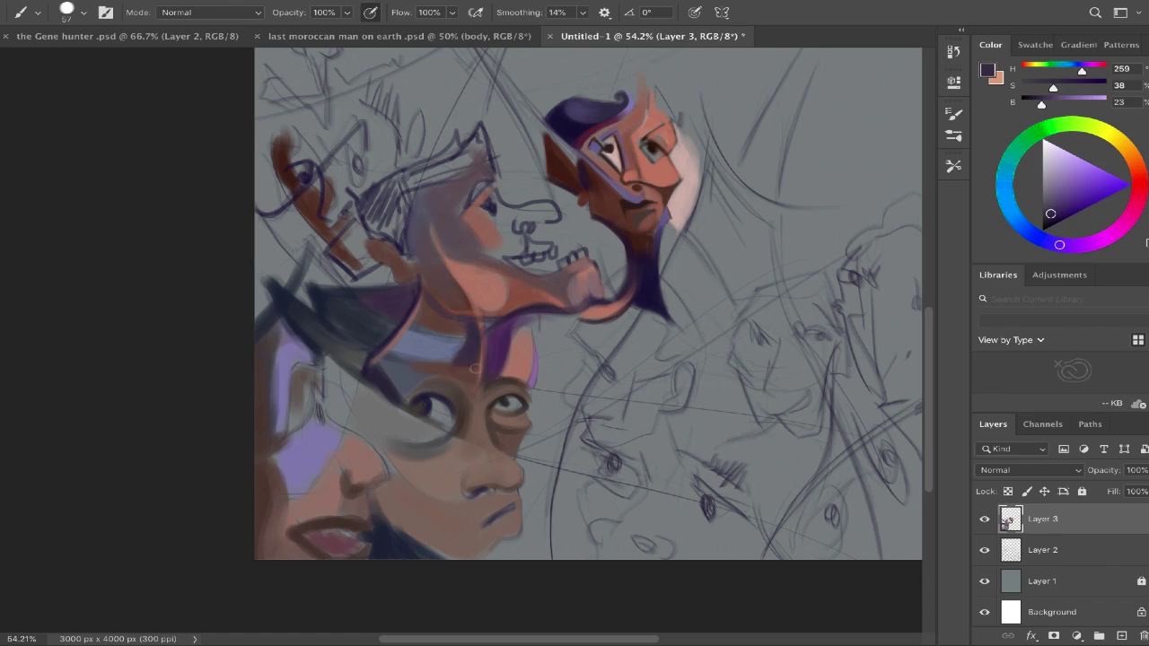
pyautogui.keyDown('alt'); pyautogui.click(435, 376); pyautogui.keyUp('alt')
pyautogui.keyDown('alt'); pyautogui.click(444, 359); pyautogui.keyUp('alt')
# Fill the area beside the large central face's chin with dark navy and outline the sketched figures to its right.
pyautogui.keyDown('alt'); pyautogui.click(669, 285); pyautogui.keyUp('alt')
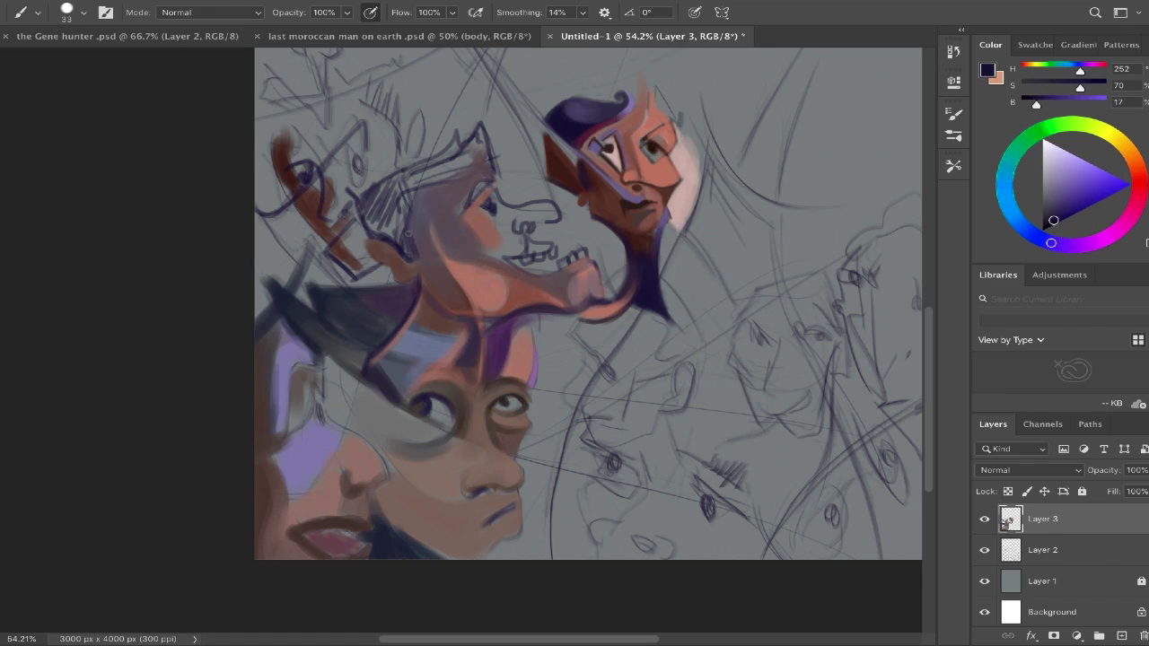
pyautogui.moveTo(534, 281)
pyautogui.mouseDown()
pyautogui.moveTo(593, 368)
pyautogui.moveTo(575, 395)
pyautogui.moveTo(619, 449)
pyautogui.moveTo(628, 484)
pyautogui.moveTo(588, 529)
pyautogui.moveTo(668, 476)
pyautogui.moveTo(637, 554)
pyautogui.moveTo(565, 422)
pyautogui.mouseUp()
pyautogui.moveTo(540, 469)
pyautogui.mouseDown()
pyautogui.moveTo(537, 554)
pyautogui.moveTo(485, 556)
pyautogui.mouseUp()
pyautogui.moveTo(529, 491); pyautogui.dragTo(519, 462)
pyautogui.moveTo(409, 415)
pyautogui.mouseDown()
pyautogui.moveTo(538, 476)
pyautogui.moveTo(543, 502)
pyautogui.mouseUp()
pyautogui.keyDown('alt'); pyautogui.click(549, 489); pyautogui.keyUp('alt')
pyautogui.moveTo(551, 556)
pyautogui.mouseDown()
pyautogui.moveTo(575, 411)
pyautogui.moveTo(646, 313)
pyautogui.moveTo(705, 117)
pyautogui.mouseUp()
# Draw the lower-left face's brow, eye and hood edge with dark navy strokes.
pyautogui.moveTo(332, 355); pyautogui.dragTo(296, 433)
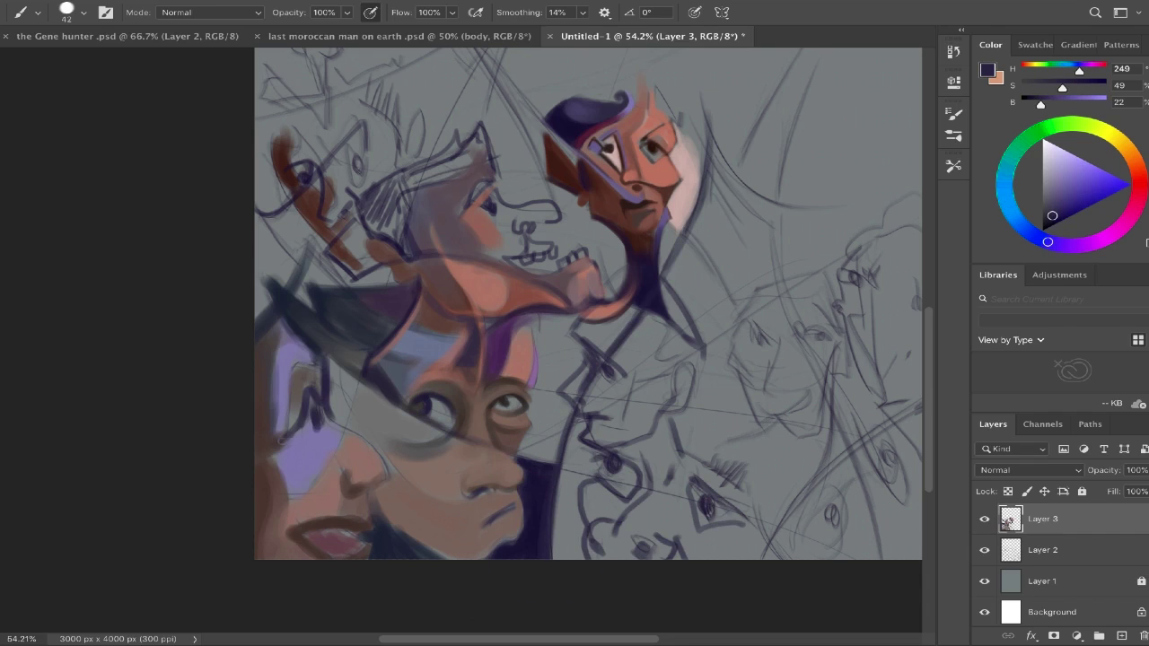
pyautogui.moveTo(296, 366); pyautogui.dragTo(275, 447)
pyautogui.moveTo(352, 368); pyautogui.dragTo(328, 423)
pyautogui.moveTo(361, 340)
pyautogui.mouseDown()
pyautogui.moveTo(296, 395)
pyautogui.moveTo(309, 486)
pyautogui.mouseUp()
# Add dark grey shading along the lower-left face's hood and soften its lavender cheek with a larger brush.
pyautogui.keyDown('alt'); pyautogui.click(350, 376); pyautogui.keyUp('alt')
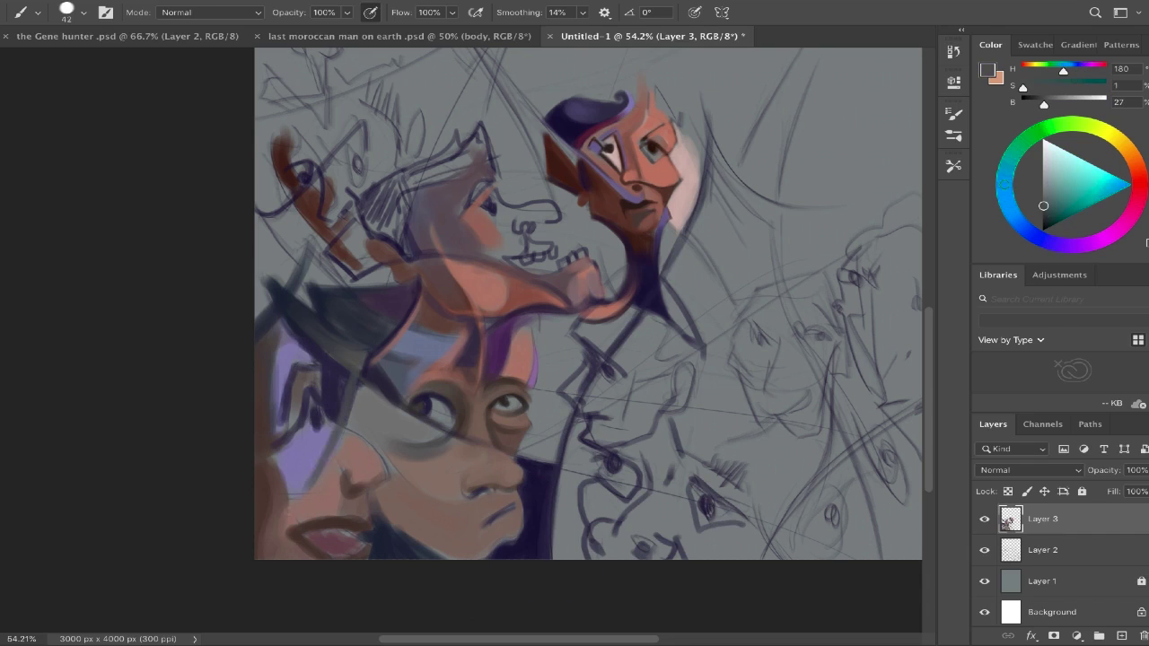
pyautogui.press(']')
pyautogui.press(']')
pyautogui.press(']')
pyautogui.moveTo(332, 431); pyautogui.dragTo(301, 491)
pyautogui.press('[')
pyautogui.keyDown('alt'); pyautogui.click(298, 460); pyautogui.keyUp('alt')
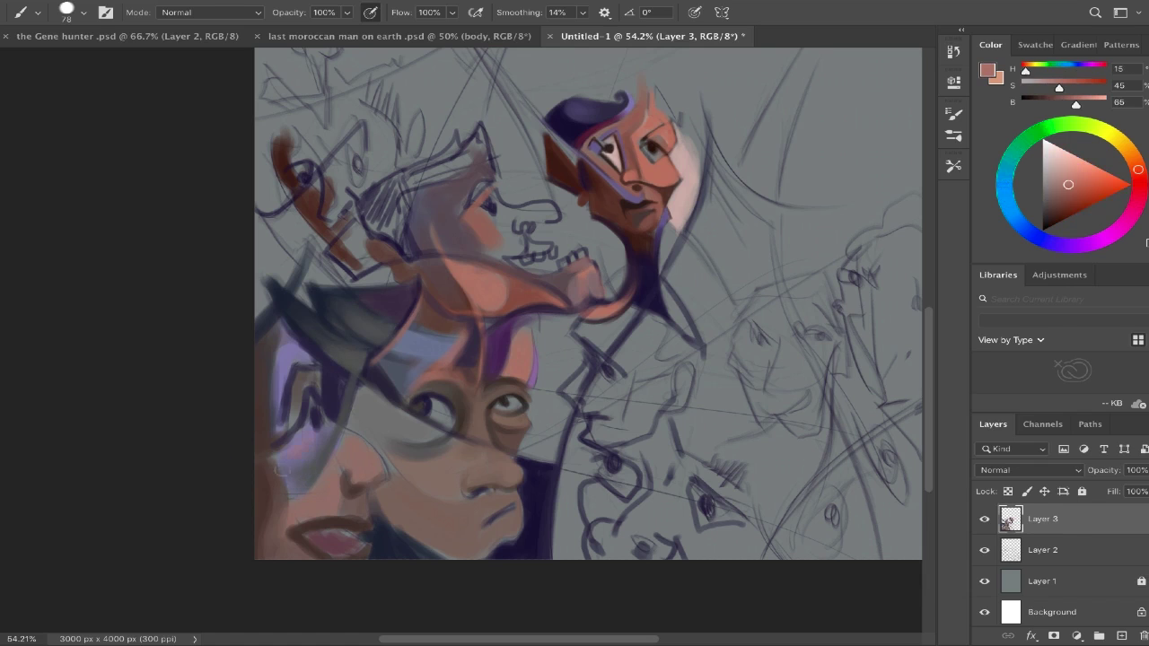
# Model the nose and mouth of the lower-left face with sampled skin and shadow tones.
pyautogui.keyDown('alt'); pyautogui.click(341, 466); pyautogui.keyUp('alt')
pyautogui.moveTo(343, 448); pyautogui.dragTo(346, 503)
pyautogui.keyDown('alt'); pyautogui.click(323, 476); pyautogui.keyUp('alt')
pyautogui.moveTo(274, 516)
pyautogui.mouseDown()
pyautogui.moveTo(269, 556)
pyautogui.moveTo(350, 511)
pyautogui.mouseUp()
pyautogui.keyDown('alt'); pyautogui.click(368, 518); pyautogui.keyUp('alt')
pyautogui.keyDown('alt'); pyautogui.click(341, 525); pyautogui.keyUp('alt')
pyautogui.press('[')
pyautogui.press('[')
pyautogui.press('[')
# Repaint the lower-left face's eye and the shadow running alongside it with sampled tones.
pyautogui.keyDown('alt'); pyautogui.click(333, 431); pyautogui.keyUp('alt')
pyautogui.moveTo(339, 381)
pyautogui.mouseDown()
pyautogui.moveTo(320, 400)
pyautogui.moveTo(321, 456)
pyautogui.mouseUp()
pyautogui.keyDown('alt'); pyautogui.click(305, 422); pyautogui.keyUp('alt')
pyautogui.keyDown('alt'); pyautogui.click(321, 448); pyautogui.keyUp('alt')
# Shade the cheek and jaw of the lower-left face in brown with a larger brush.
pyautogui.press(']')
pyautogui.press(']')
pyautogui.press(']')
pyautogui.press(']')
pyautogui.press(']')
pyautogui.press(']')
pyautogui.press(']')
pyautogui.keyDown('alt'); pyautogui.click(283, 417); pyautogui.keyUp('alt')
pyautogui.moveTo(267, 507)
pyautogui.mouseDown()
pyautogui.moveTo(267, 556)
pyautogui.moveTo(350, 552)
pyautogui.mouseUp()
# Blend sampled skin tones between the nose and mouth of the lower-left face with a smaller brush.
pyautogui.press('[')
pyautogui.press('[')
pyautogui.press('[')
pyautogui.keyDown('alt'); pyautogui.click(345, 484); pyautogui.keyUp('alt')
pyautogui.keyDown('alt'); pyautogui.click(328, 489); pyautogui.keyUp('alt')
pyautogui.keyDown('alt'); pyautogui.click(323, 502); pyautogui.keyUp('alt')
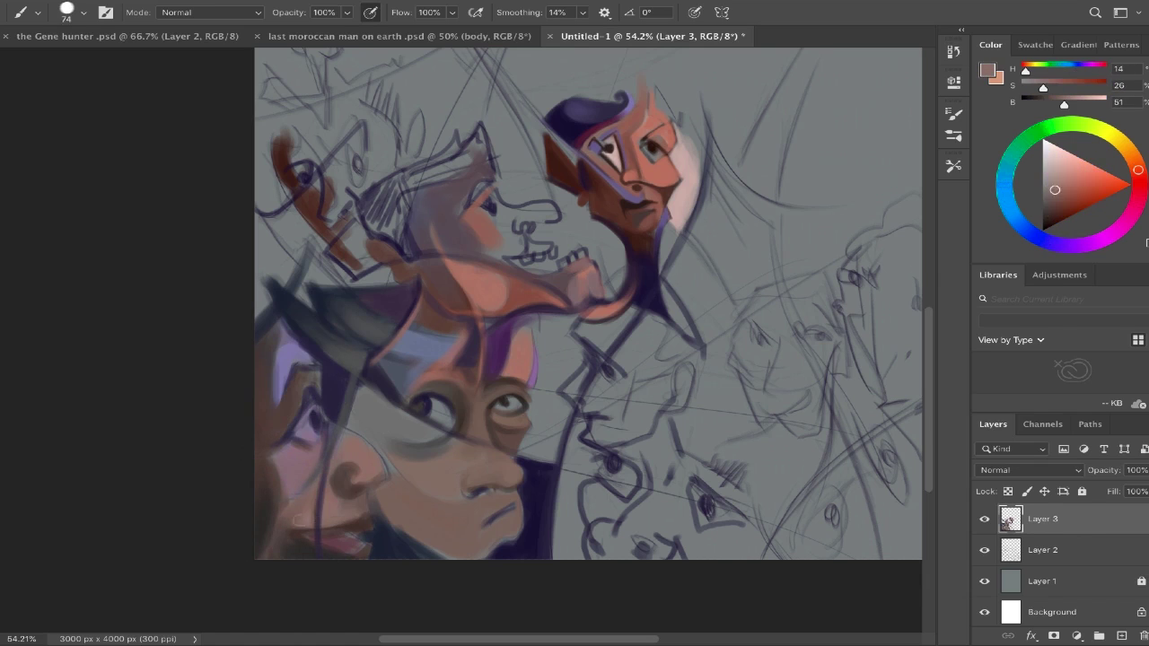
# Extend skin and lavender tones over the lower-left face's forehead and cheek, and refine its nose.
pyautogui.moveTo(262, 347)
pyautogui.mouseDown()
pyautogui.moveTo(298, 332)
pyautogui.moveTo(307, 380)
pyautogui.moveTo(274, 372)
pyautogui.mouseUp()
pyautogui.keyDown('alt'); pyautogui.click(284, 439); pyautogui.keyUp('alt')
pyautogui.keyDown('alt'); pyautogui.click(283, 440); pyautogui.keyUp('alt')
pyautogui.keyDown('alt'); pyautogui.click(363, 475); pyautogui.keyUp('alt')
pyautogui.press('[')
pyautogui.press('[')
pyautogui.press('[')
pyautogui.press('[')
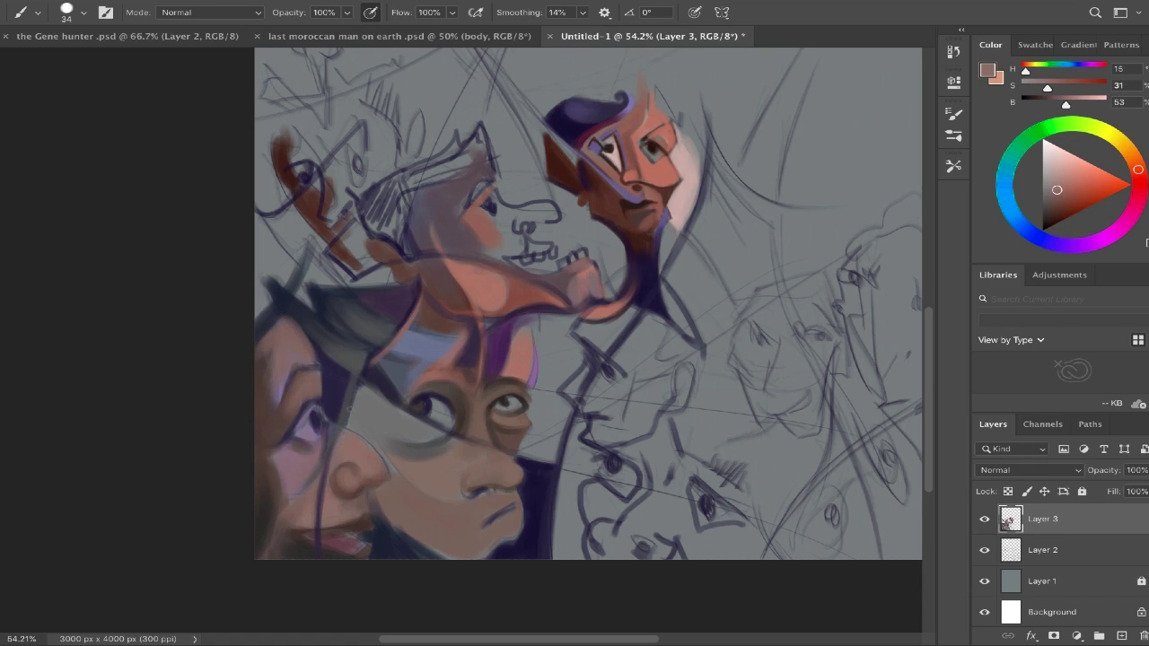
# Paint dark purple hair around the lower-left face and a lavender strip along its hood edge.
pyautogui.keyDown('alt'); pyautogui.click(368, 376); pyautogui.keyUp('alt')
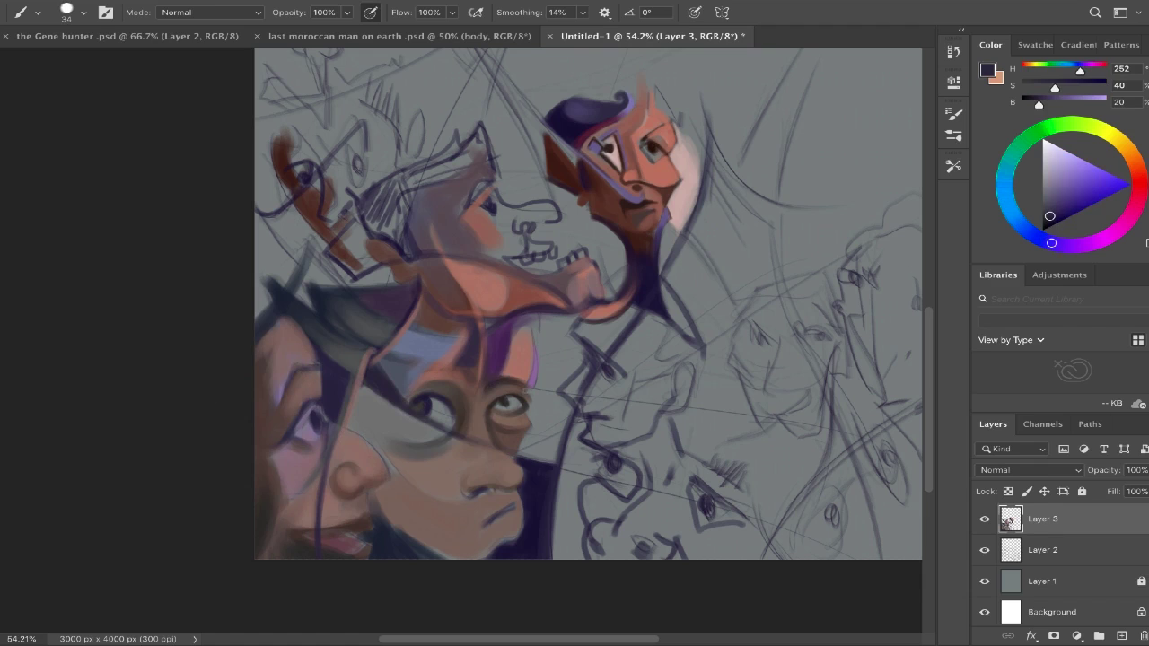
pyautogui.keyDown('alt'); pyautogui.click(344, 395); pyautogui.keyUp('alt')
pyautogui.moveTo(345, 377)
pyautogui.mouseDown()
pyautogui.moveTo(343, 440)
pyautogui.moveTo(395, 475)
pyautogui.moveTo(304, 502)
pyautogui.moveTo(248, 469)
pyautogui.moveTo(266, 518)
pyautogui.moveTo(287, 508)
pyautogui.moveTo(249, 410)
pyautogui.moveTo(267, 448)
pyautogui.mouseUp()
pyautogui.press('[')
pyautogui.keyDown('alt'); pyautogui.click(318, 551); pyautogui.keyUp('alt')
pyautogui.press(']')
pyautogui.press(']')
pyautogui.press(']')
pyautogui.keyDown('alt'); pyautogui.click(337, 521); pyautogui.keyUp('alt')
pyautogui.press(']')
pyautogui.press(']')
pyautogui.press(']')
pyautogui.press(']')
# Darken the lower-left face's brow and iris, and tint the white of the large central face's eye lavender.
pyautogui.press('[')
pyautogui.press('[')
pyautogui.press('[')
pyautogui.press('[')
pyautogui.press('[')
pyautogui.moveTo(316, 366); pyautogui.dragTo(294, 375)
pyautogui.moveTo(320, 432)
pyautogui.mouseDown()
pyautogui.moveTo(305, 395)
pyautogui.moveTo(316, 389)
pyautogui.moveTo(321, 450)
pyautogui.mouseUp()
pyautogui.keyDown('alt'); pyautogui.click(318, 404); pyautogui.keyUp('alt')
pyautogui.keyDown('alt'); pyautogui.click(436, 398); pyautogui.keyUp('alt')
pyautogui.keyDown('alt'); pyautogui.click(429, 419); pyautogui.keyUp('alt')
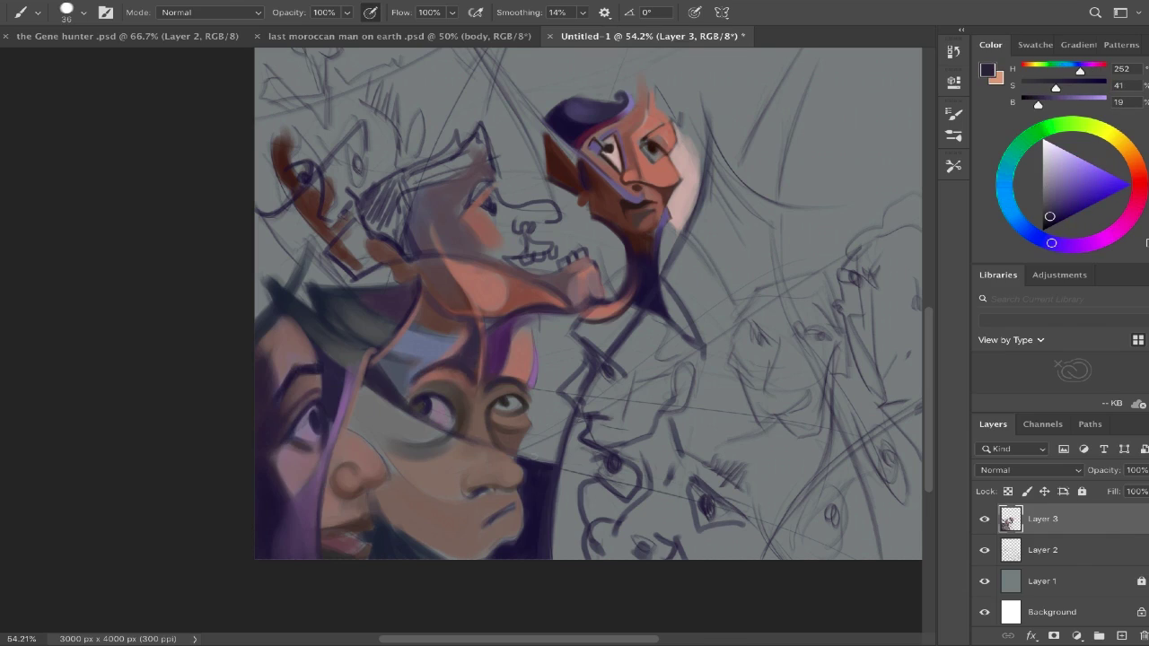
# Block in the bottom-center face with reddish brown and fill the shape above its brow with muted grey-purple.
pyautogui.hotkey('ctrl', 'Up')
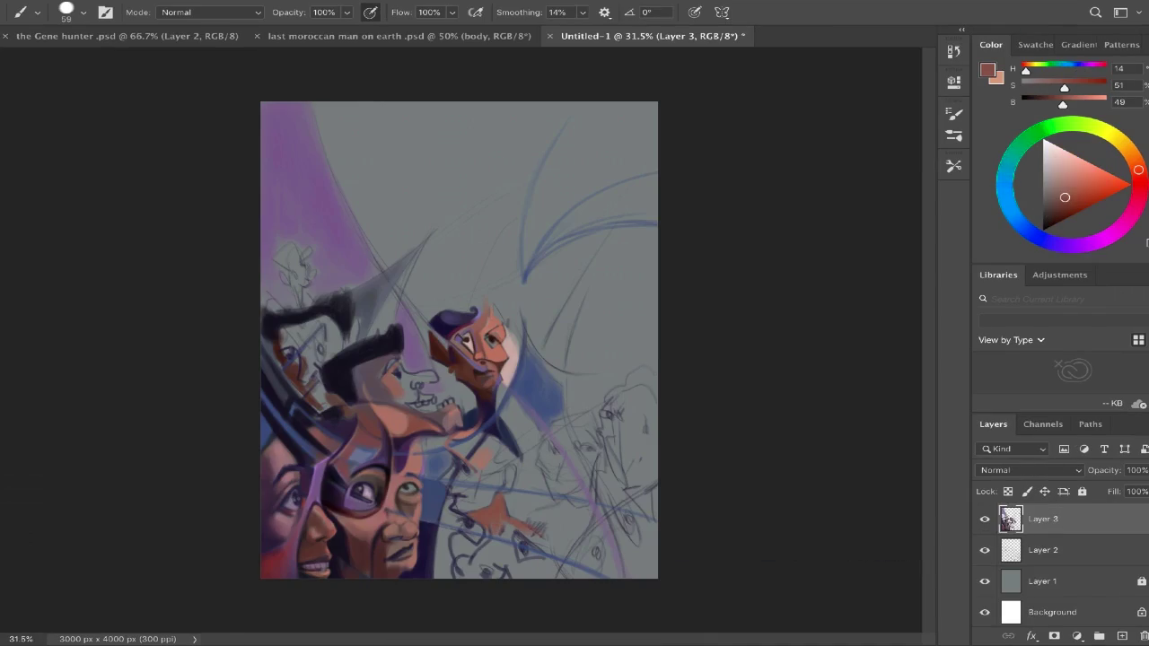
pyautogui.moveTo(492, 554); pyautogui.dragTo(545, 576)
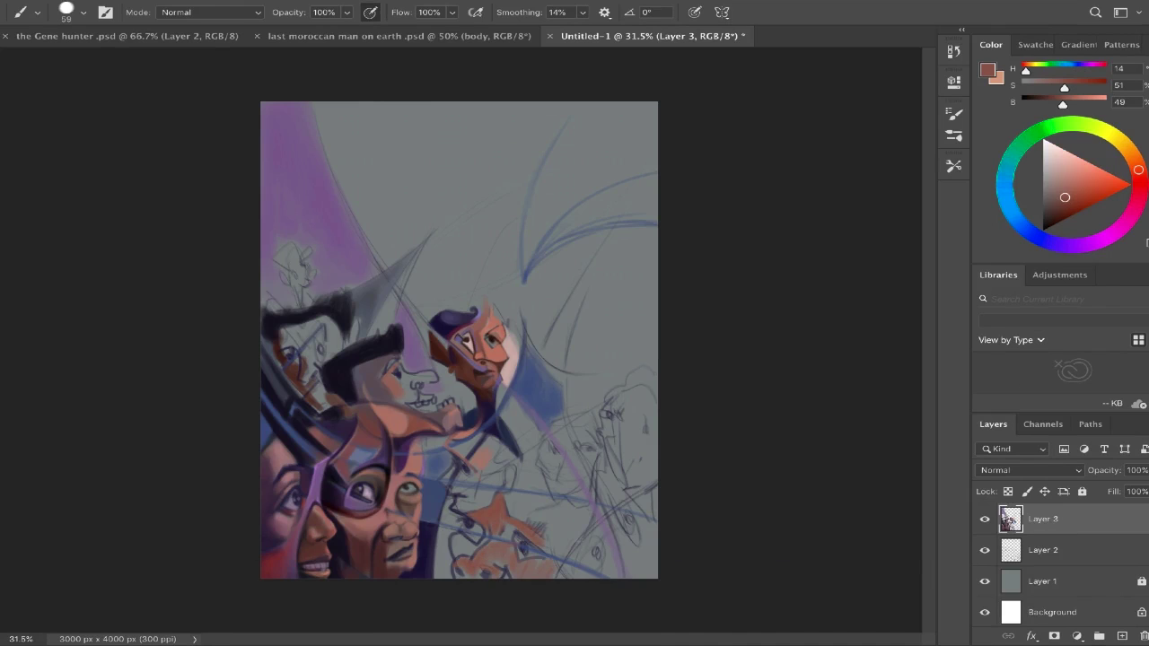
pyautogui.moveTo(539, 505)
pyautogui.mouseDown()
pyautogui.moveTo(569, 518)
pyautogui.moveTo(520, 534)
pyautogui.mouseUp()
pyautogui.keyDown('alt'); pyautogui.click(556, 525); pyautogui.keyUp('alt')
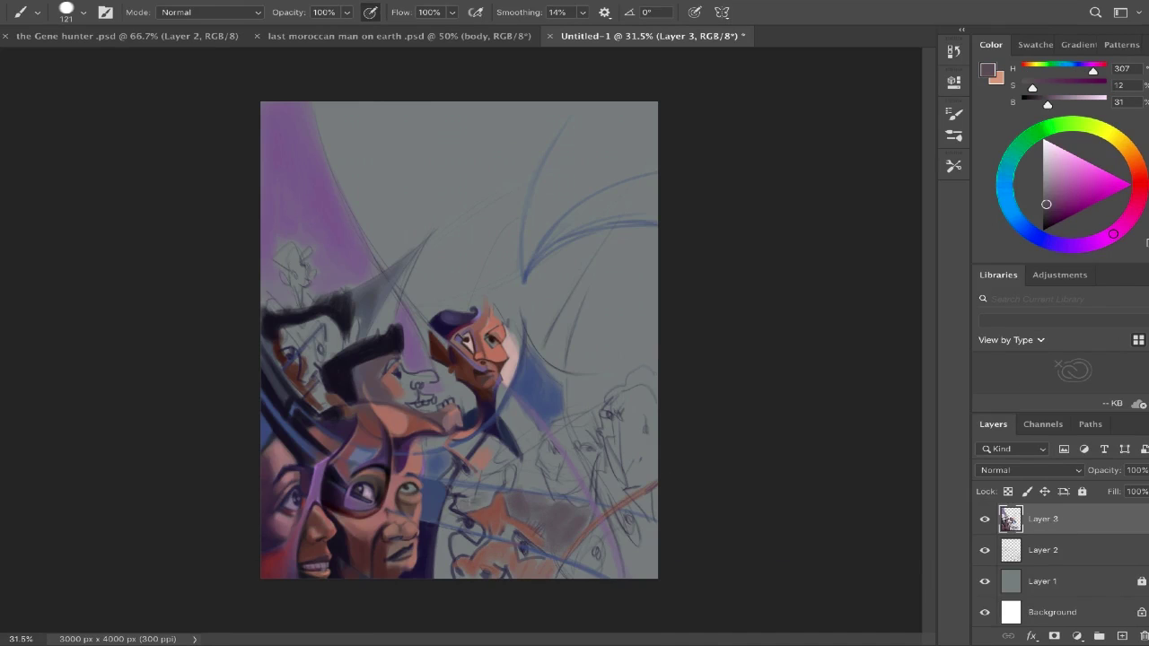
# Block in the small profile above the bottom-center face with muted purple-grey skin.
pyautogui.keyDown('alt'); pyautogui.click(477, 488); pyautogui.keyUp('alt')
pyautogui.moveTo(475, 489)
pyautogui.mouseDown()
pyautogui.moveTo(453, 489)
pyautogui.moveTo(489, 480)
pyautogui.mouseUp()
pyautogui.keyDown('alt'); pyautogui.click(453, 489); pyautogui.keyUp('alt')
pyautogui.keyDown('alt'); pyautogui.click(466, 480); pyautogui.keyUp('alt')
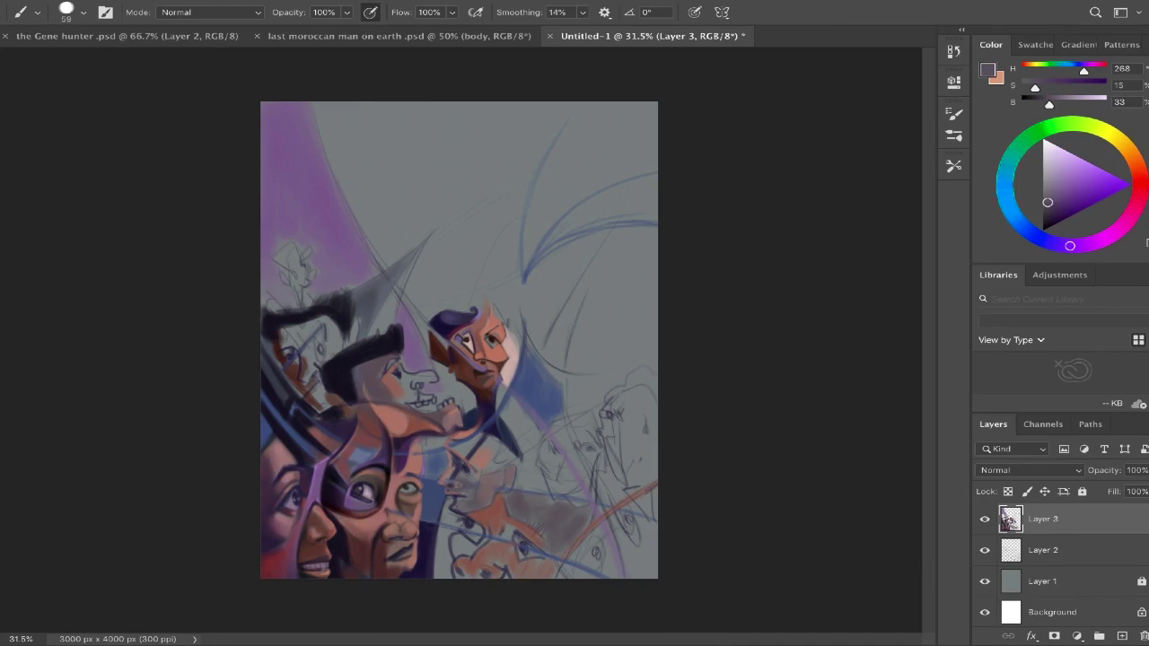
# Paint the small profile's hair dark navy and blend sampled tones over its forehead and cheek.
pyautogui.keyDown('alt'); pyautogui.click(456, 432); pyautogui.keyUp('alt')
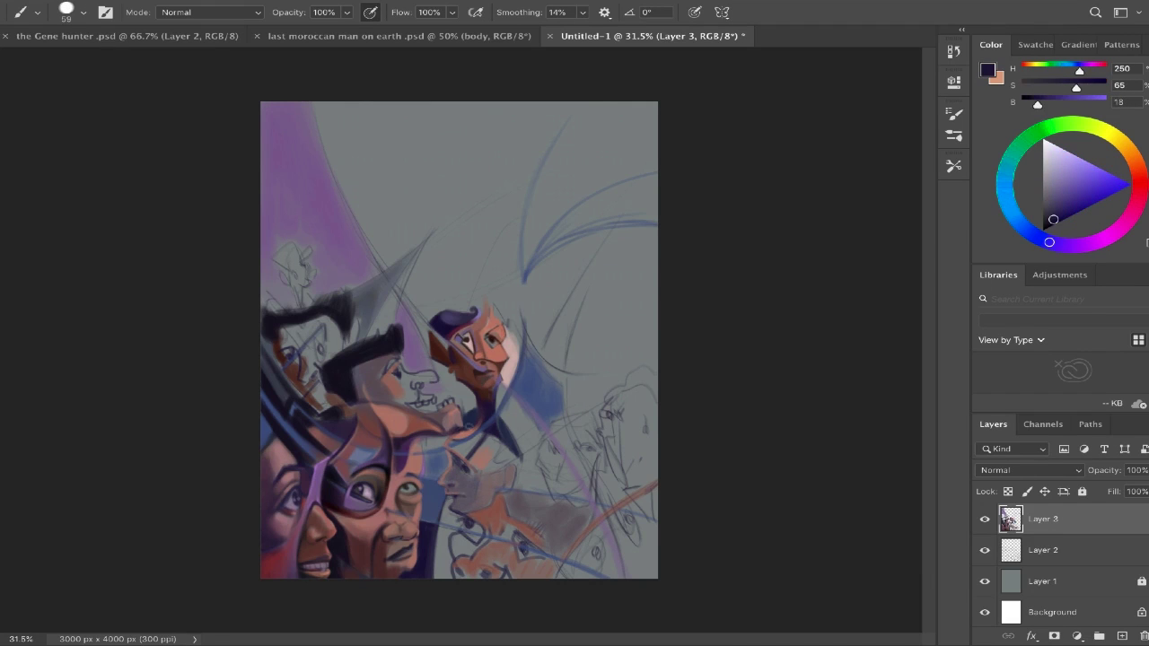
pyautogui.moveTo(485, 465); pyautogui.dragTo(516, 440)
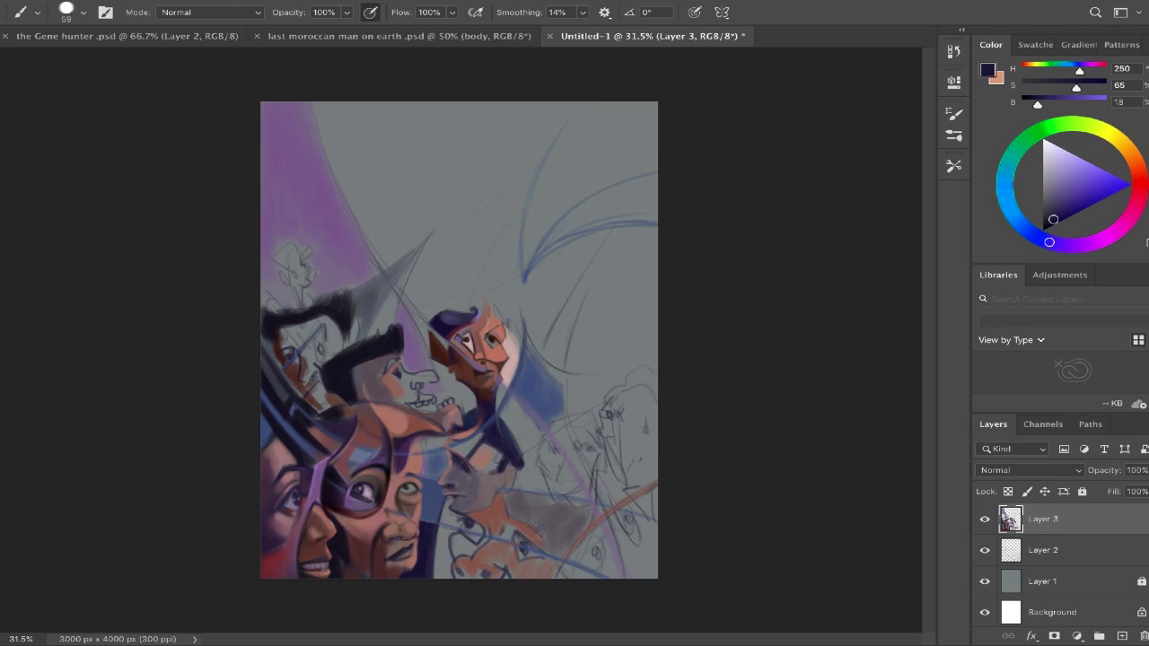
pyautogui.keyDown('alt'); pyautogui.click(487, 464); pyautogui.keyUp('alt')
pyautogui.keyDown('alt'); pyautogui.click(489, 463); pyautogui.keyUp('alt')
pyautogui.keyDown('alt'); pyautogui.click(474, 448); pyautogui.keyUp('alt')
pyautogui.keyDown('alt'); pyautogui.click(464, 448); pyautogui.keyUp('alt')
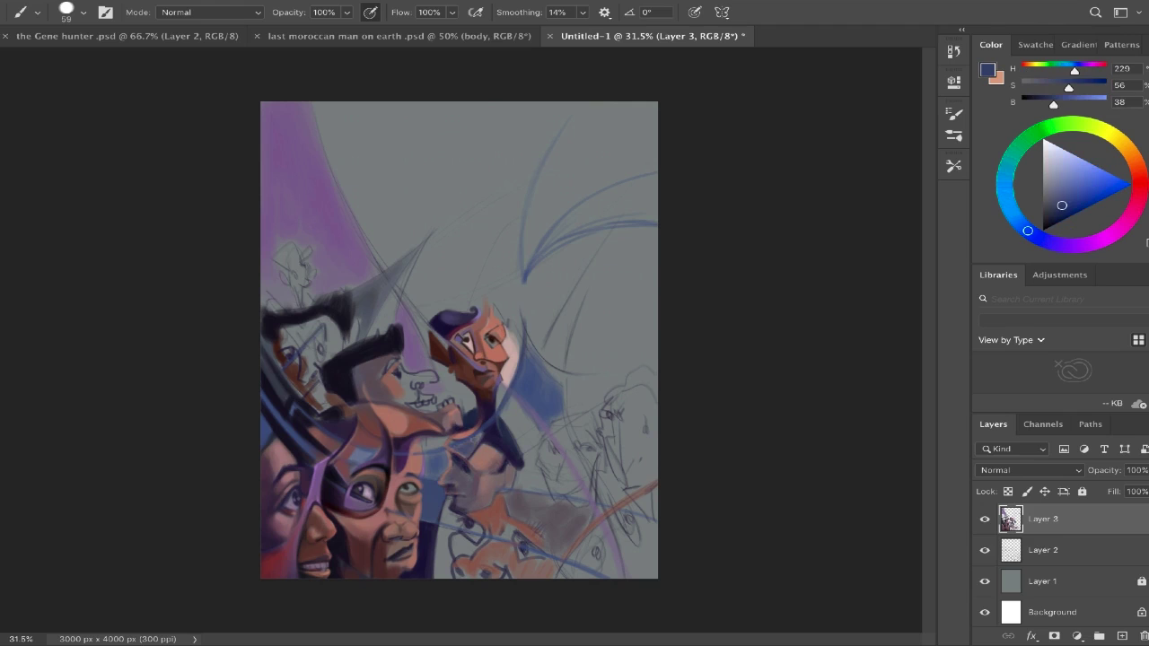
pyautogui.keyDown('alt'); pyautogui.click(493, 406); pyautogui.keyUp('alt')
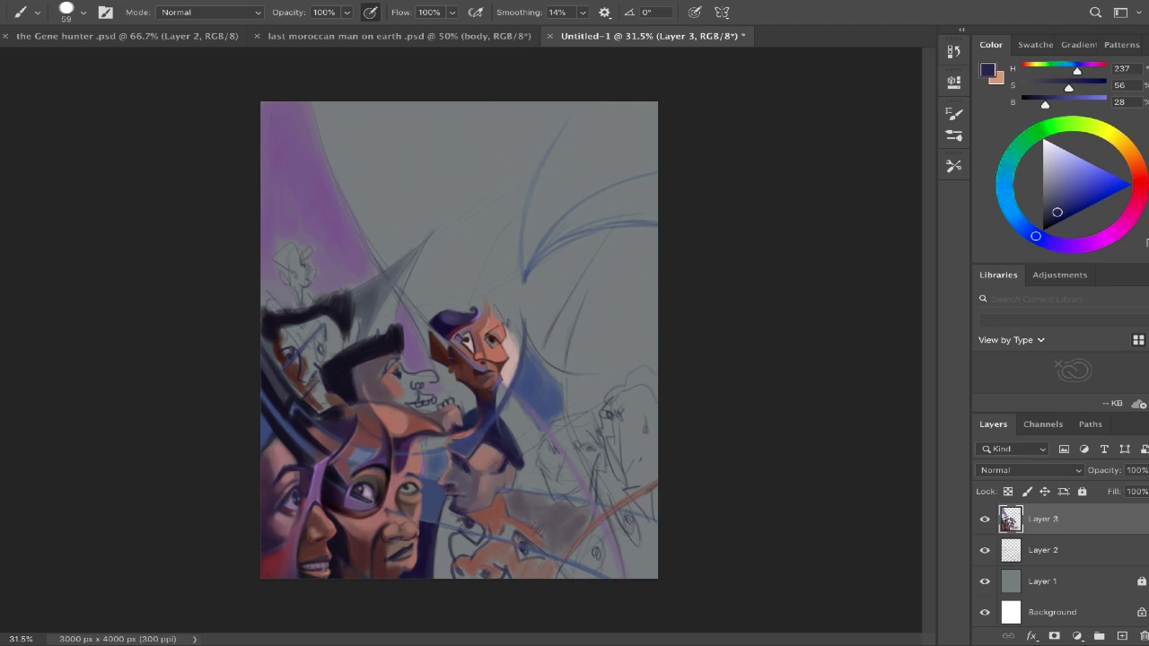
# Paint light lavender bands between the heads, beside the large central face and along the lower-right curve.
pyautogui.keyDown('alt'); pyautogui.click(429, 345); pyautogui.keyUp('alt')
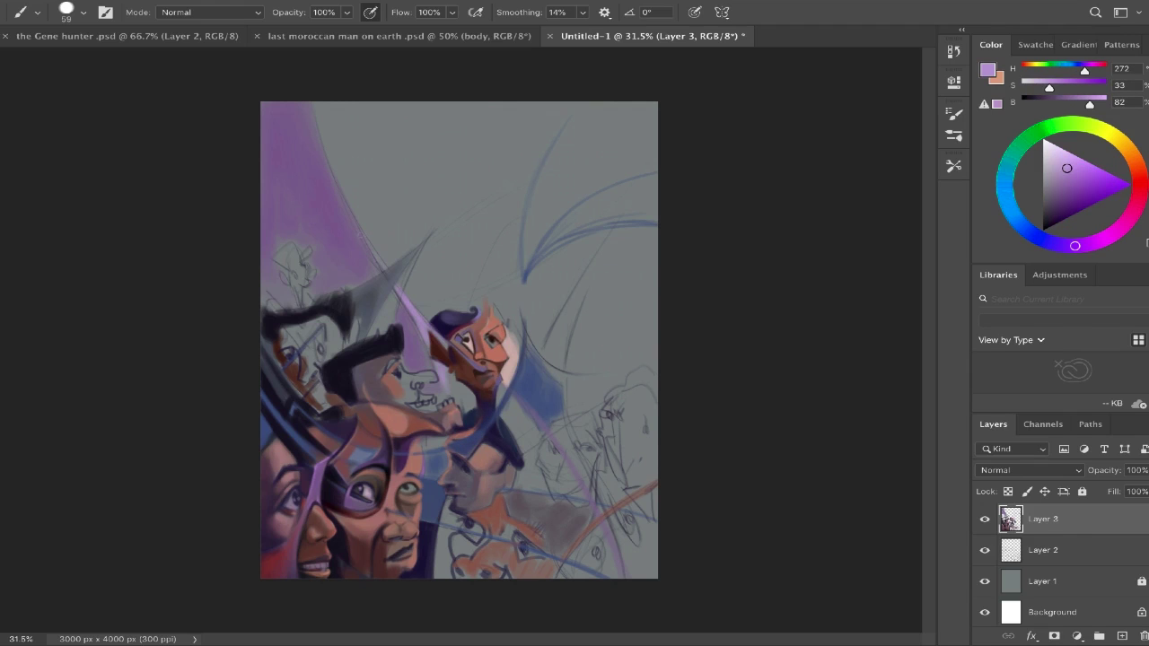
pyautogui.moveTo(435, 578); pyautogui.dragTo(446, 502)
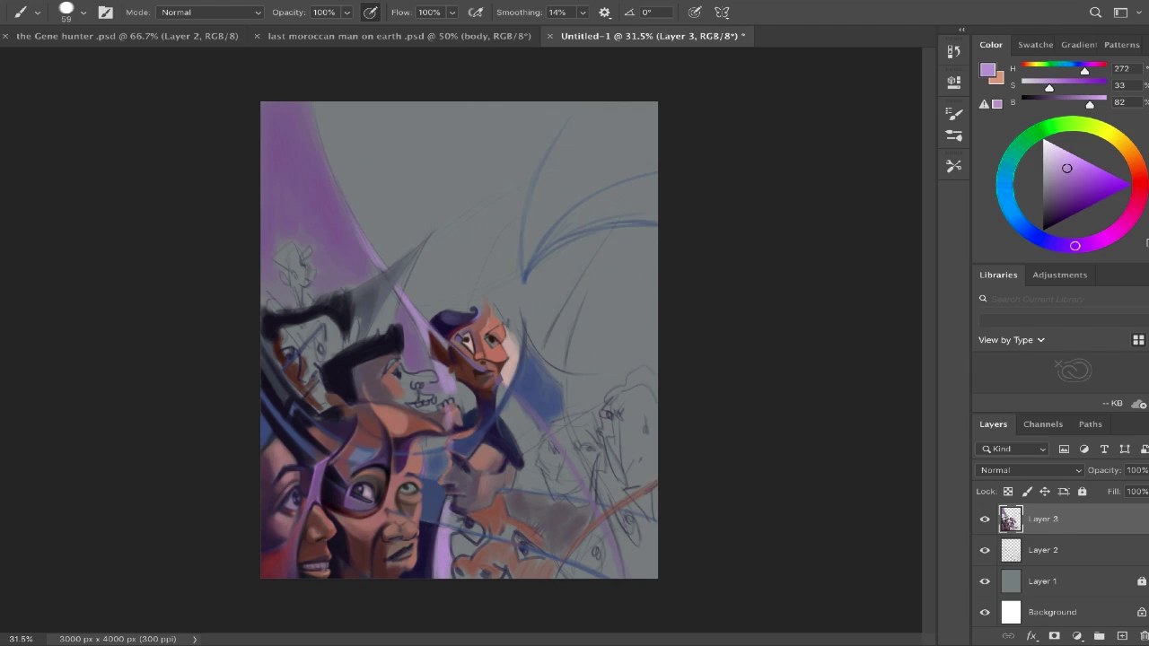
pyautogui.moveTo(498, 387); pyautogui.dragTo(538, 447)
pyautogui.moveTo(591, 524)
pyautogui.mouseDown()
pyautogui.moveTo(617, 578)
pyautogui.moveTo(628, 518)
pyautogui.mouseUp()
# Fill the canvas's lower-right corner with blue and shade the shape behind the bottom-center face blue-grey.
pyautogui.keyDown('alt'); pyautogui.click(297, 424); pyautogui.keyUp('alt')
pyautogui.moveTo(616, 578)
pyautogui.mouseDown()
pyautogui.moveTo(655, 520)
pyautogui.moveTo(628, 578)
pyautogui.mouseUp()
pyautogui.keyDown('alt'); pyautogui.click(520, 516); pyautogui.keyUp('alt')
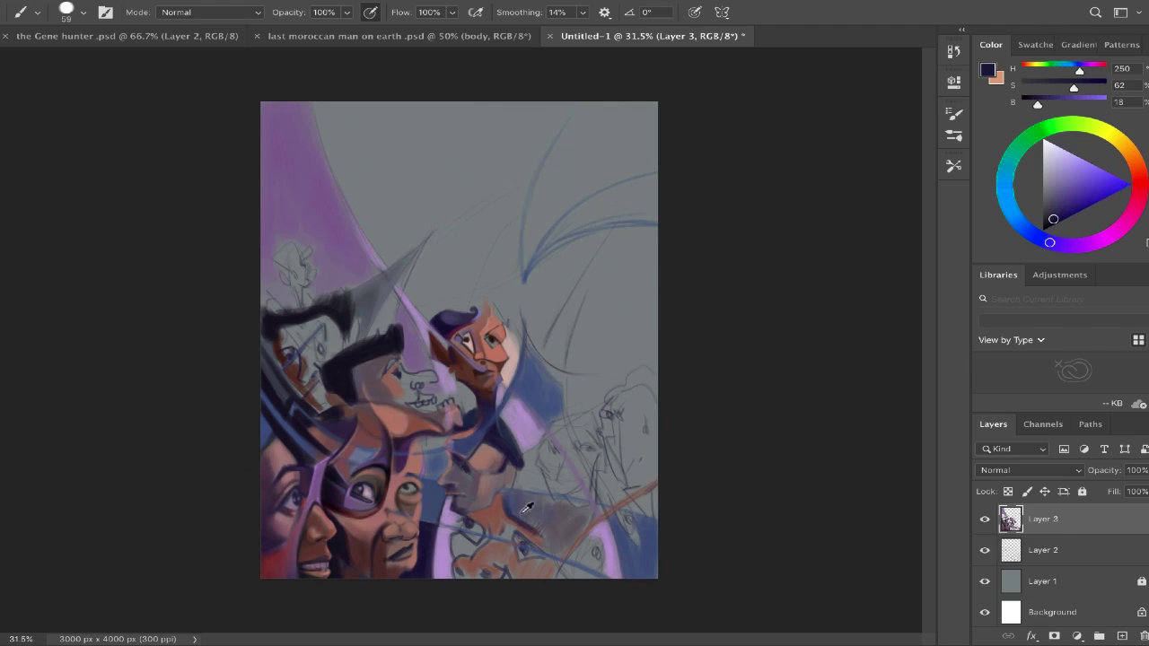
pyautogui.keyDown('alt'); pyautogui.click(548, 544); pyautogui.keyUp('alt')
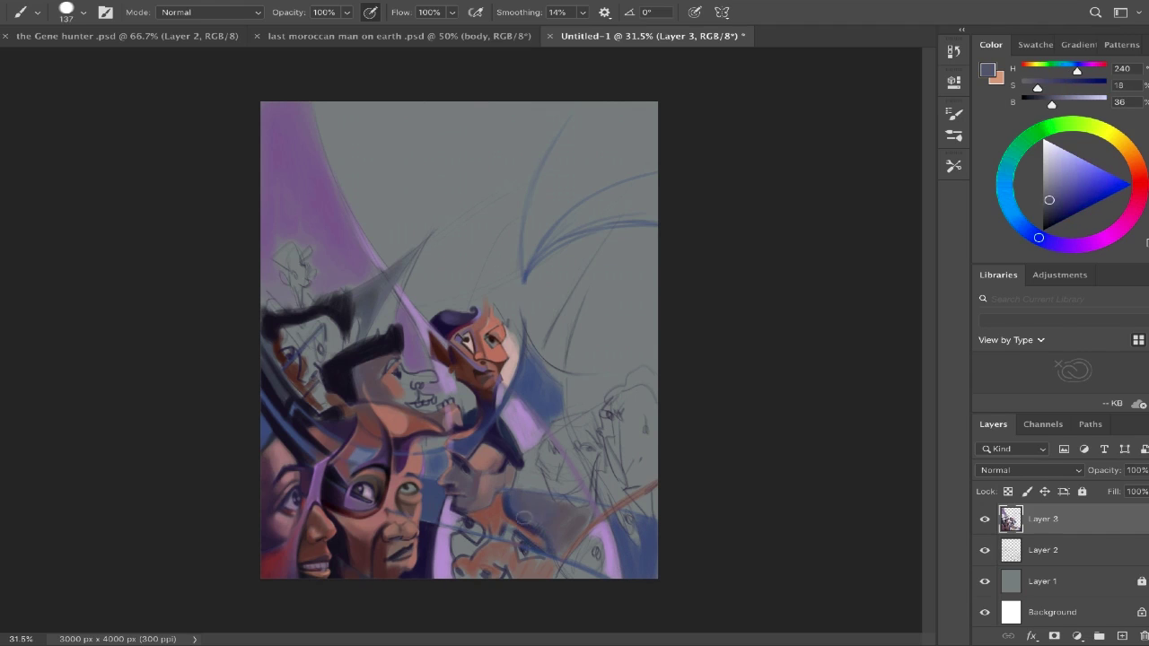
# Deepen the canvas's lower-right corner with dark navy strokes.
pyautogui.keyDown('alt'); pyautogui.click(590, 549); pyautogui.keyUp('alt')
pyautogui.keyDown('alt'); pyautogui.click(602, 555); pyautogui.keyUp('alt')
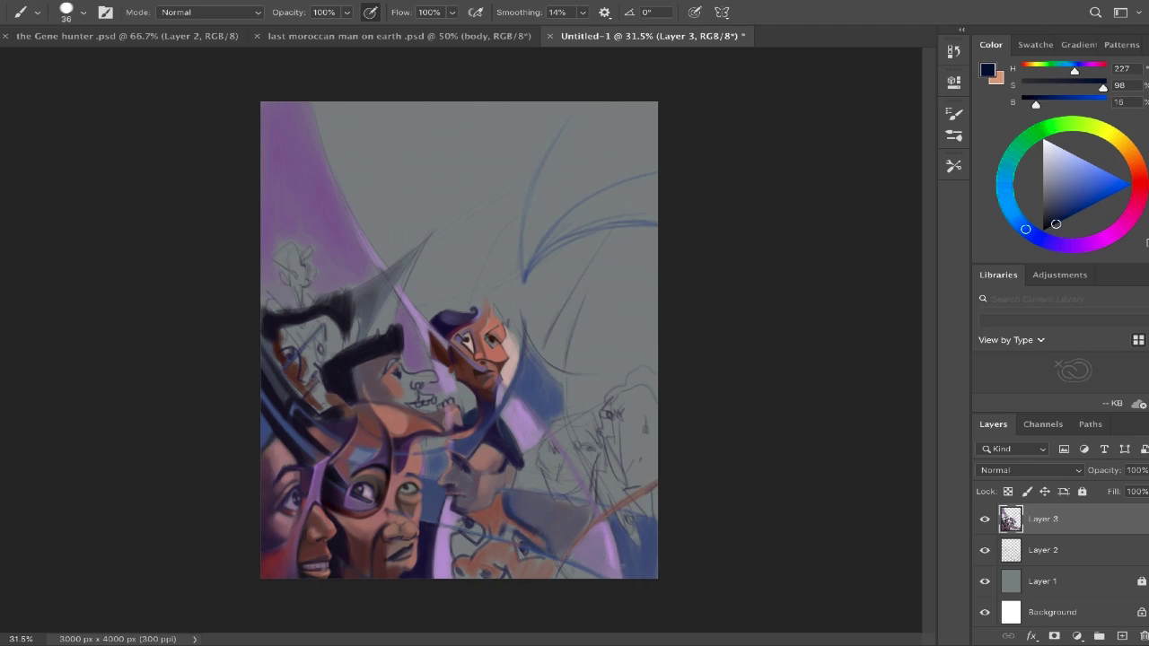
pyautogui.moveTo(631, 567); pyautogui.dragTo(644, 597)
# Fill the bottom-center face's forehead, cheeks and features with reddish-brown tones.
pyautogui.keyDown('alt'); pyautogui.click(620, 538); pyautogui.keyUp('alt')
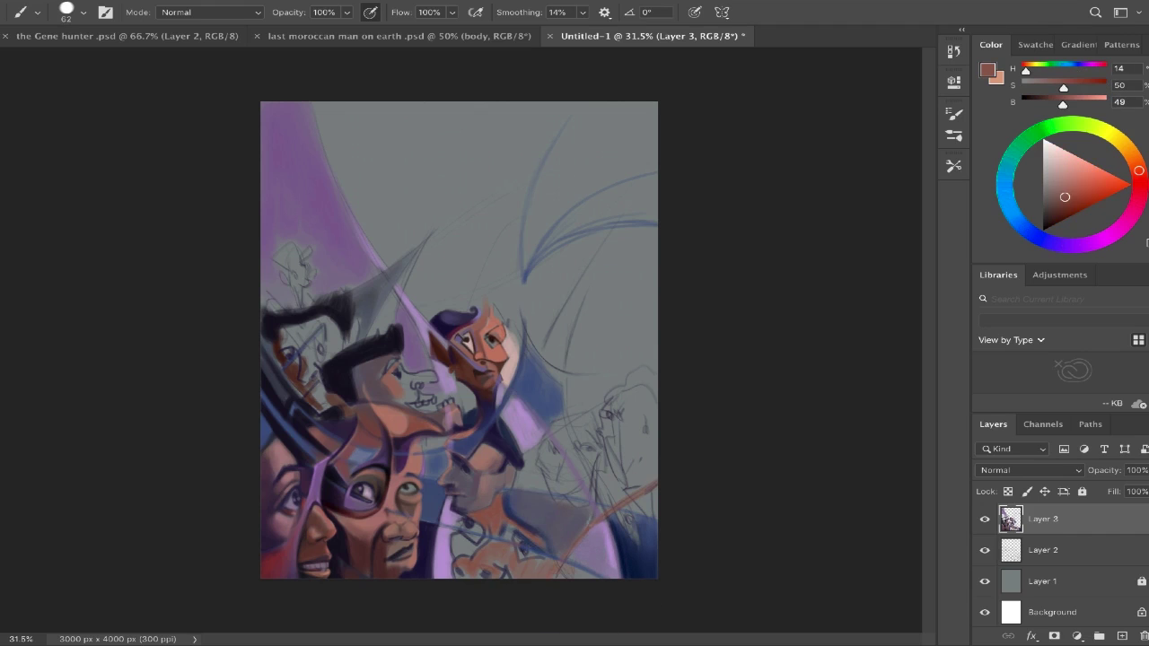
pyautogui.keyDown('alt'); pyautogui.click(503, 510); pyautogui.keyUp('alt')
pyautogui.moveTo(489, 522); pyautogui.dragTo(453, 556)
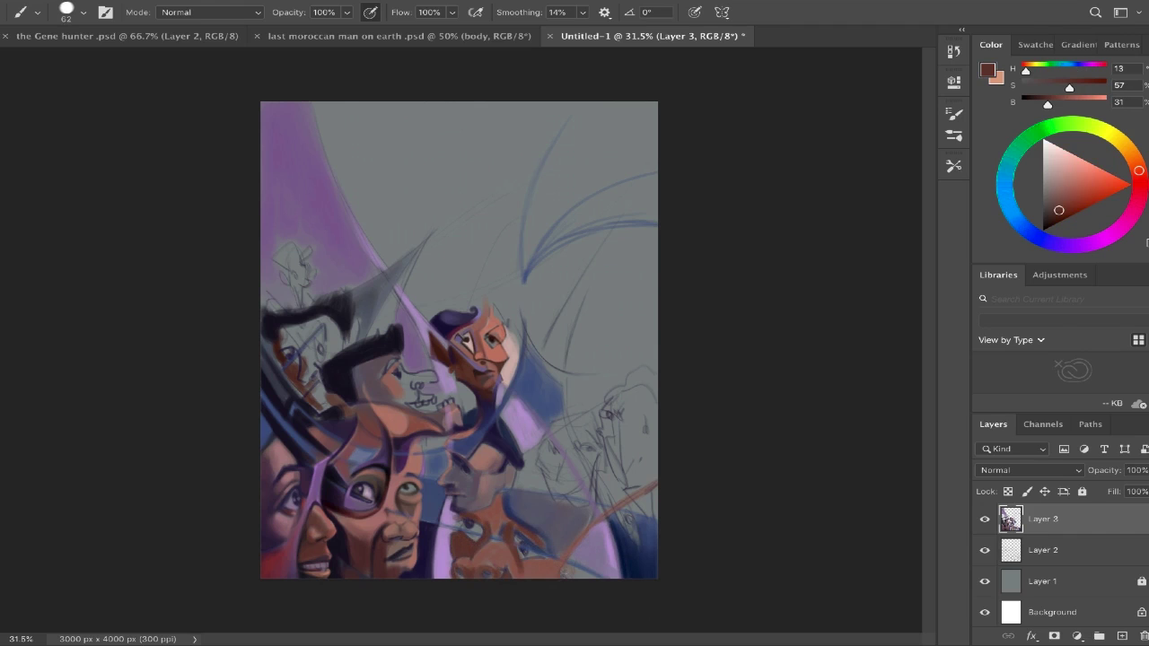
# Paint the sketched head right of the small profile with brown skin, dark hair and a dark beard.
pyautogui.keyDown('alt'); pyautogui.click(574, 421); pyautogui.keyUp('alt')
pyautogui.moveTo(550, 414)
pyautogui.mouseDown()
pyautogui.moveTo(539, 438)
pyautogui.moveTo(594, 443)
pyautogui.moveTo(549, 495)
pyautogui.moveTo(564, 503)
pyautogui.mouseUp()
pyautogui.keyDown('alt'); pyautogui.click(485, 377); pyautogui.keyUp('alt')
pyautogui.press('[')
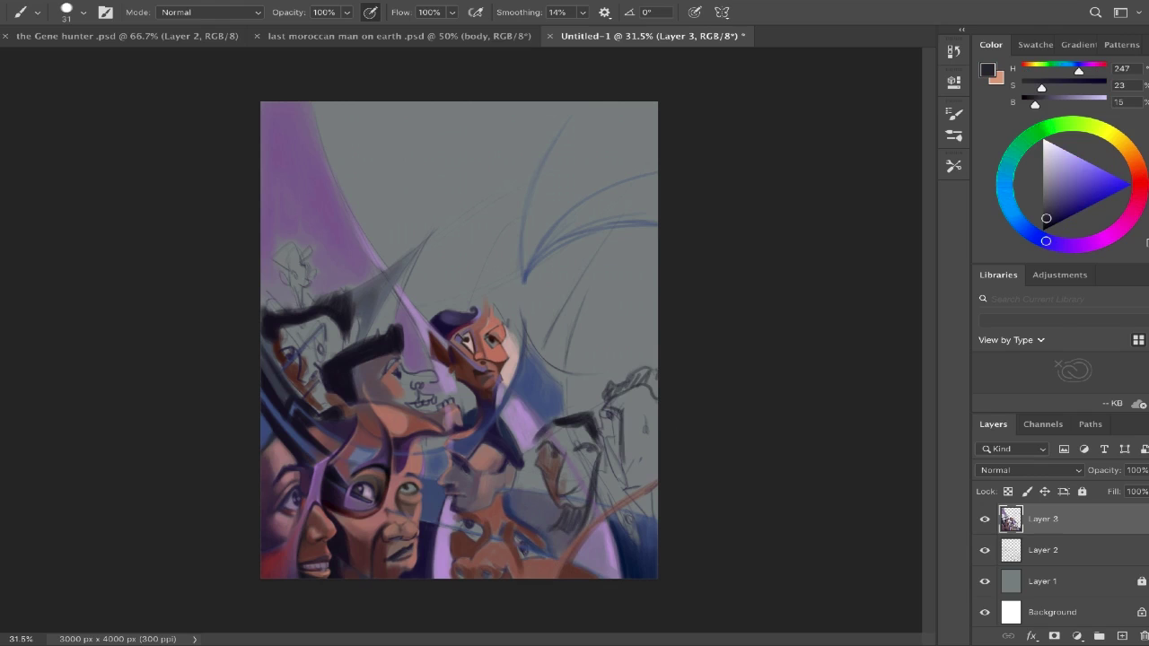
# Outline the far-right face's features and block in its skin with muted purple.
pyautogui.keyDown('alt'); pyautogui.click(395, 381); pyautogui.keyUp('alt')
pyautogui.press(']')
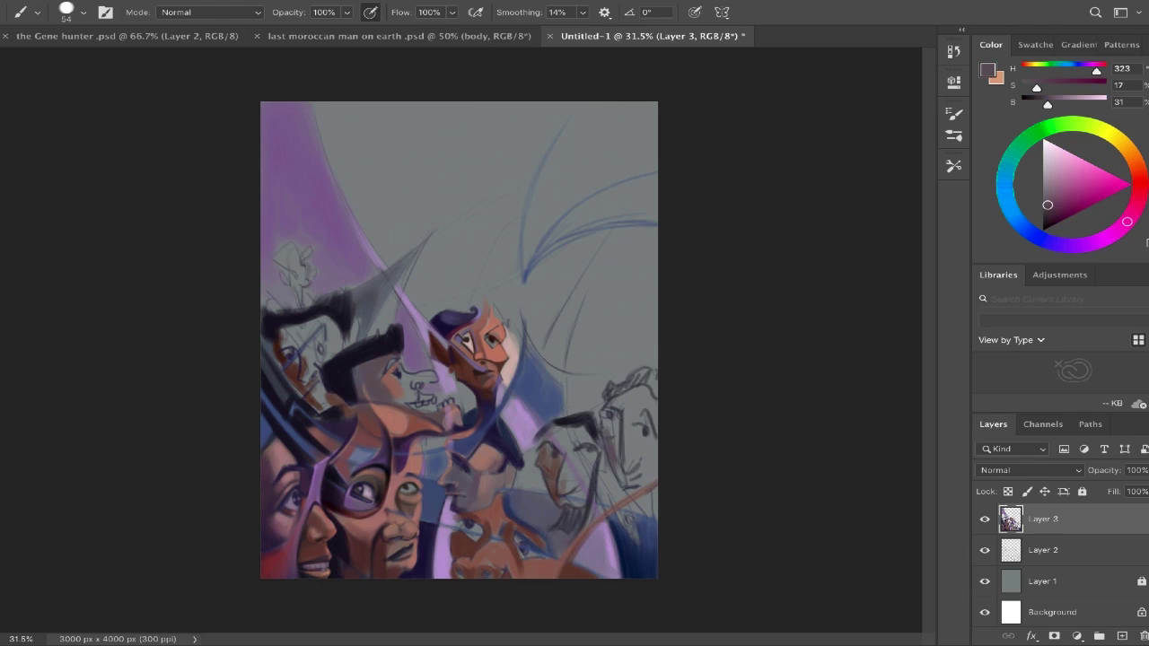
pyautogui.keyDown('alt'); pyautogui.click(357, 359); pyautogui.keyUp('alt')
pyautogui.press('[')
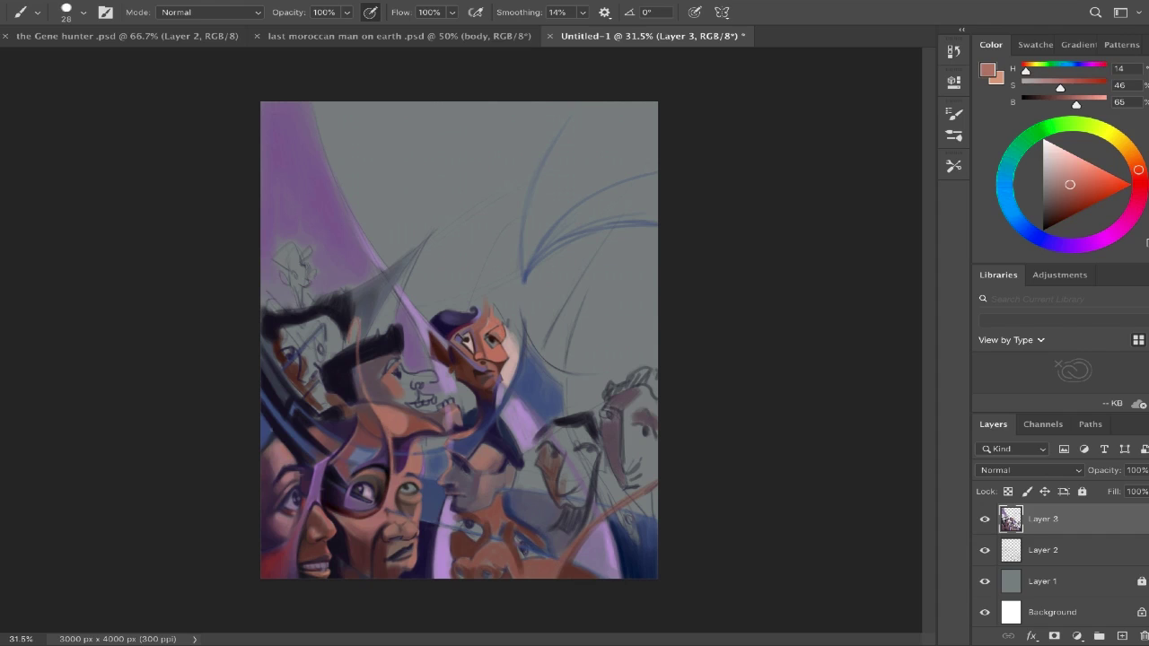
# Refine the large central face's forehead and crown with sampled red-brown, near-black and blue tones.
pyautogui.keyDown('alt'); pyautogui.click(349, 437); pyautogui.keyUp('alt')
pyautogui.keyDown('alt'); pyautogui.click(399, 441); pyautogui.keyUp('alt')
pyautogui.keyDown('alt'); pyautogui.click(365, 461); pyautogui.keyUp('alt')
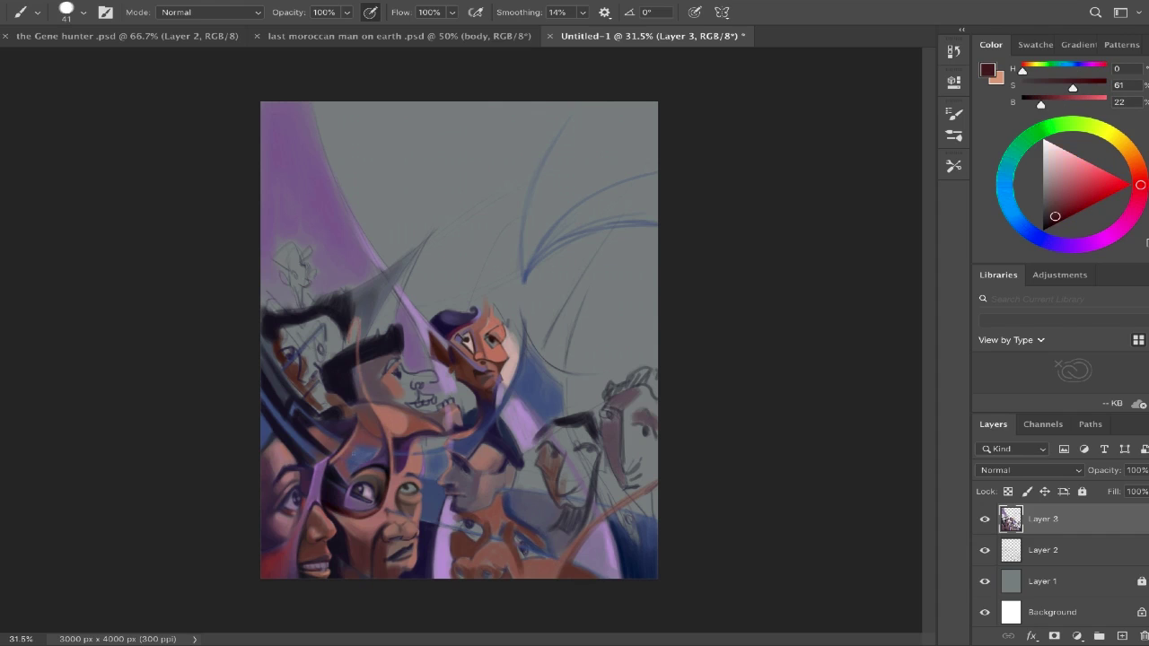
pyautogui.keyDown('alt'); pyautogui.click(360, 438); pyautogui.keyUp('alt')
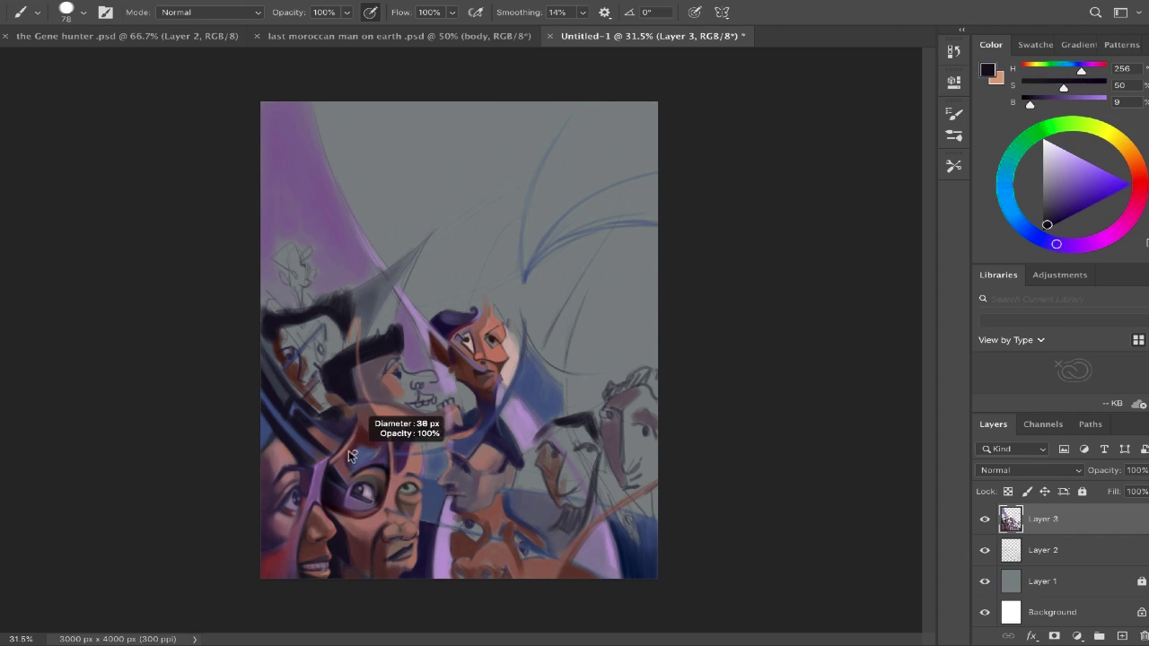
pyautogui.keyDown('alt'); pyautogui.click(303, 431); pyautogui.keyUp('alt')
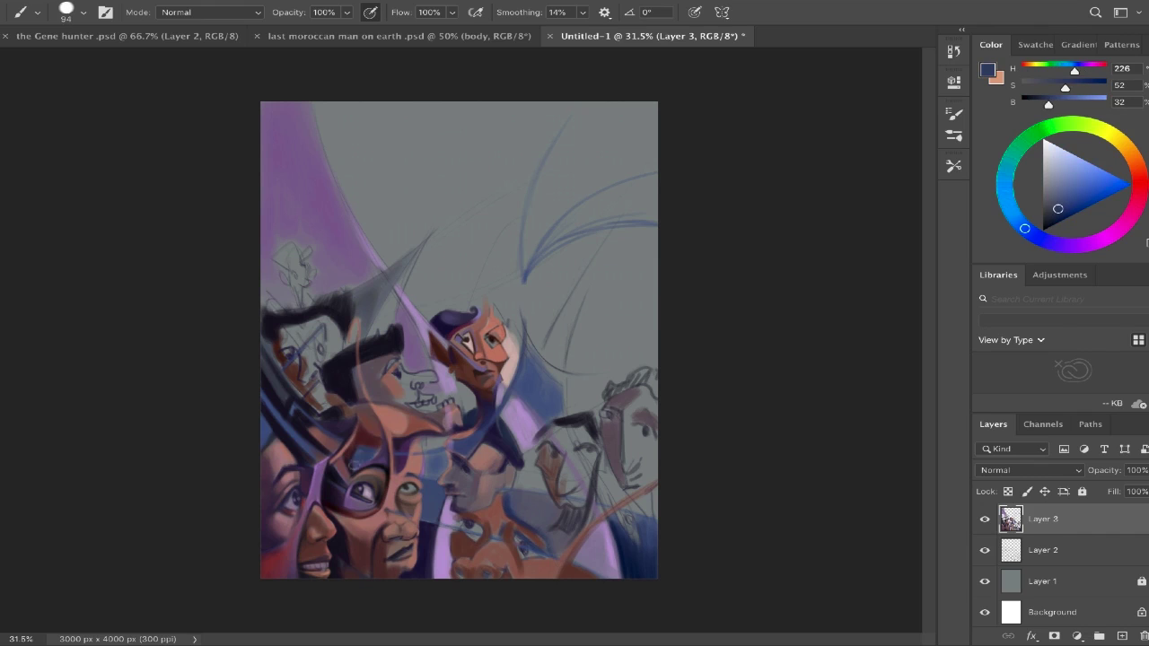
# Rotate the canvas and darken the long curved line running past the upper head's neck with near-black purple.
pyautogui.keyDown('alt'); pyautogui.click(364, 380); pyautogui.keyUp('alt')
pyautogui.press('r')
pyautogui.moveTo(365, 380); pyautogui.dragTo(421, 269)
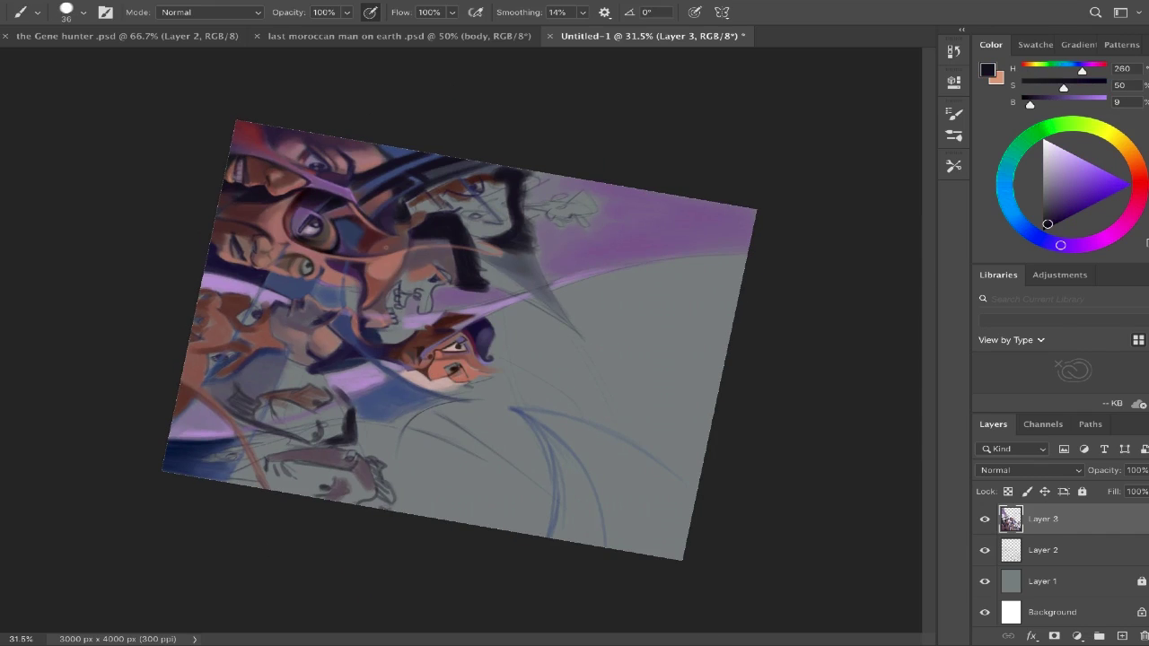
pyautogui.press('r')
pyautogui.moveTo(347, 296); pyautogui.dragTo(355, 377)
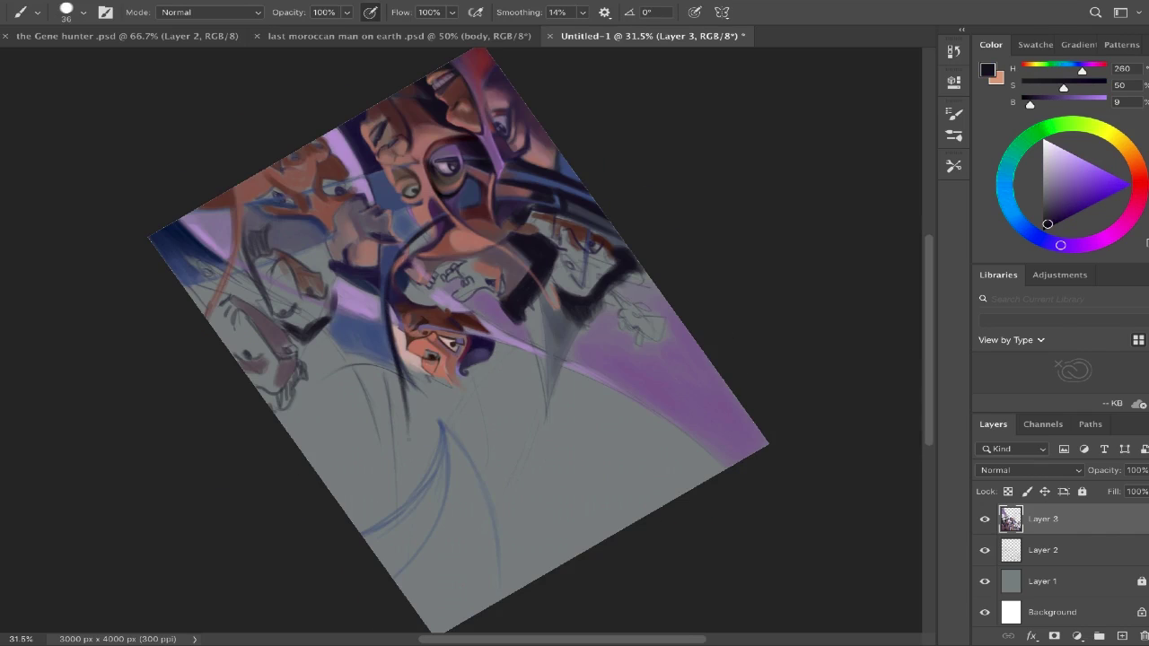
# Extend the dark curved line to its tip, reset the canvas rotation and fill the spike beside it with dark brown.
pyautogui.moveTo(418, 395); pyautogui.dragTo(409, 480)
pyautogui.press('r')
pyautogui.press('Escape')
pyautogui.keyDown('alt'); pyautogui.click(589, 320); pyautogui.keyUp('alt')
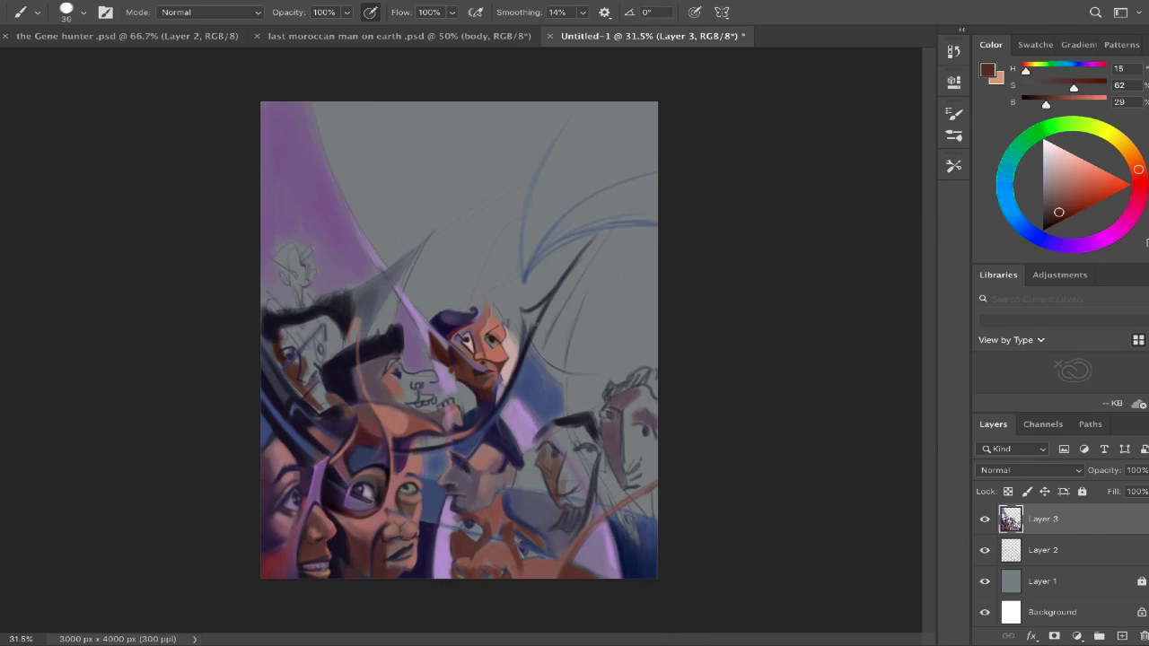
# Fill the area right of the spike with sampled blue and paint curved salmon and lilac bands rising through it.
pyautogui.keyDown('alt'); pyautogui.click(530, 368); pyautogui.keyUp('alt')
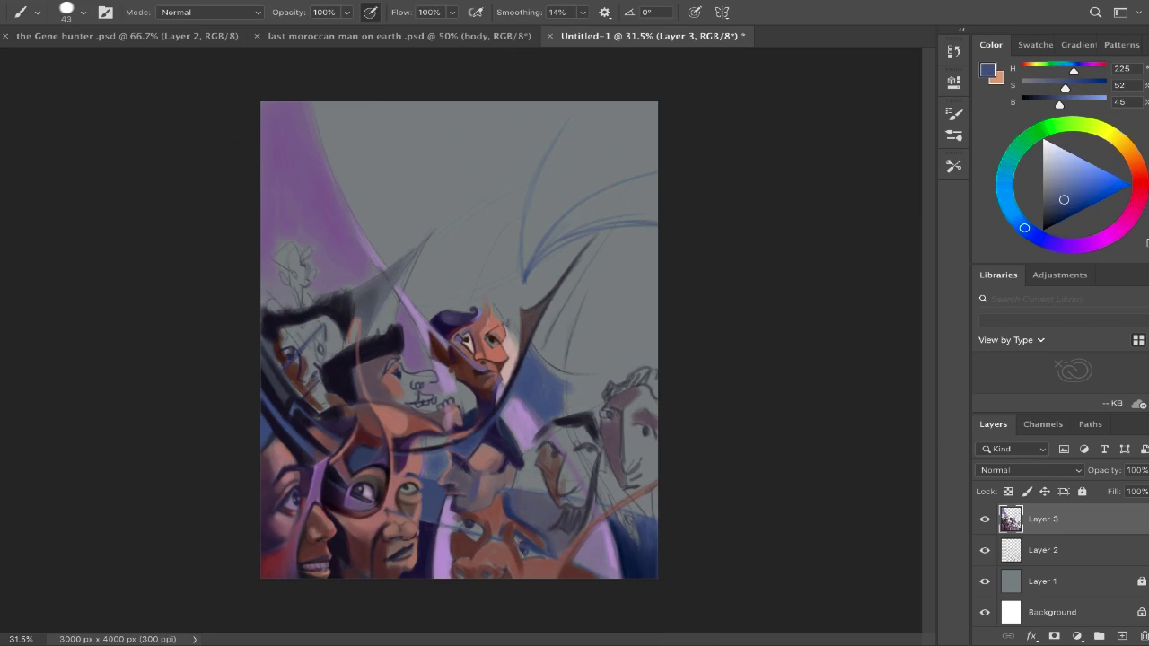
pyautogui.keyDown('alt'); pyautogui.click(557, 395); pyautogui.keyUp('alt')
pyautogui.moveTo(565, 359)
pyautogui.mouseDown()
pyautogui.moveTo(646, 346)
pyautogui.moveTo(637, 372)
pyautogui.moveTo(584, 381)
pyautogui.moveTo(582, 409)
pyautogui.moveTo(596, 274)
pyautogui.mouseUp()
pyautogui.keyDown('alt'); pyautogui.click(567, 370); pyautogui.keyUp('alt')
pyautogui.keyDown('alt'); pyautogui.click(571, 352); pyautogui.keyUp('alt')
pyautogui.moveTo(617, 235); pyautogui.dragTo(539, 395)
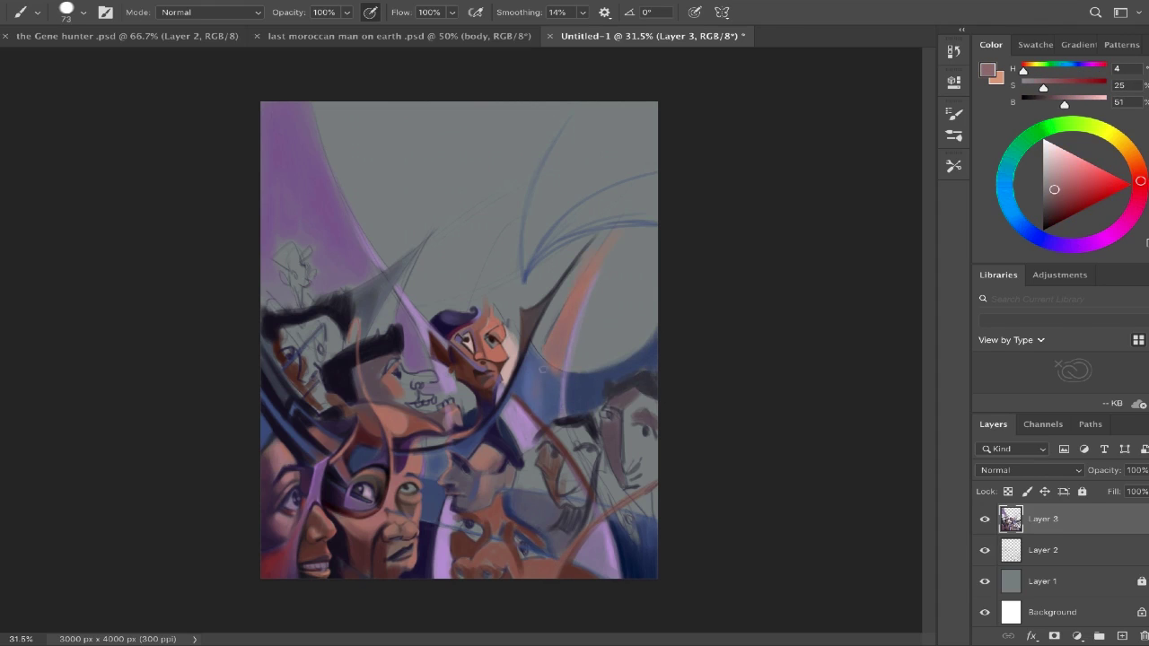
# Paint blue around the right-hand heads and add reddish-brown curved bands and skin tones across them.
pyautogui.keyDown('alt'); pyautogui.click(528, 418); pyautogui.keyUp('alt')
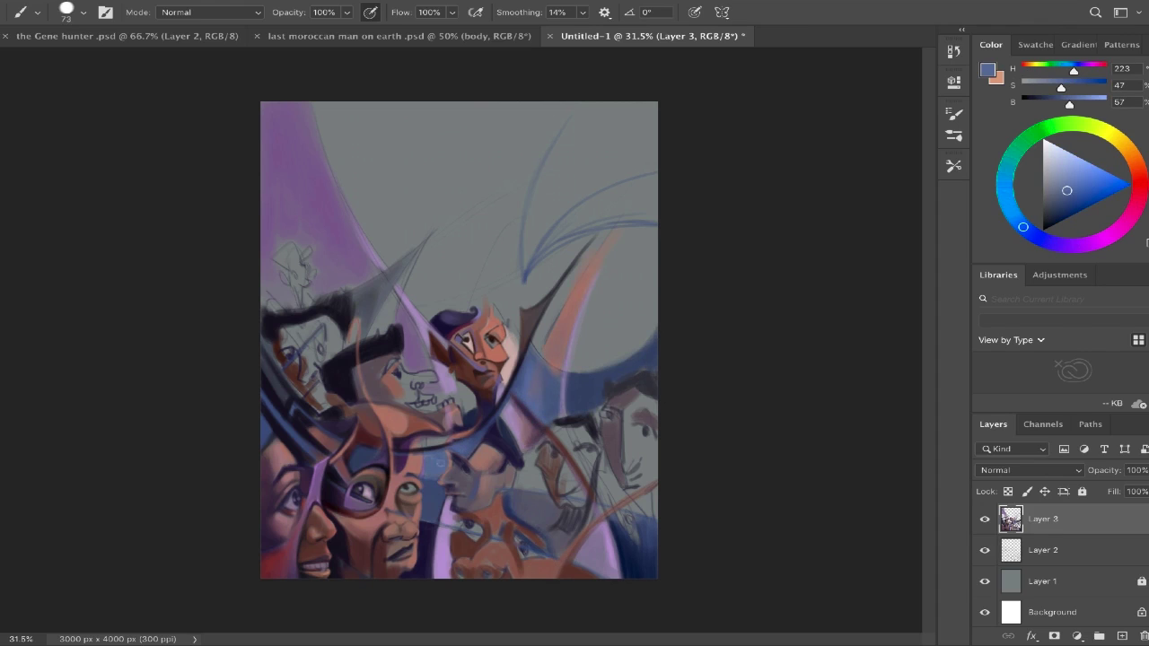
pyautogui.keyDown('alt'); pyautogui.click(608, 484); pyautogui.keyUp('alt')
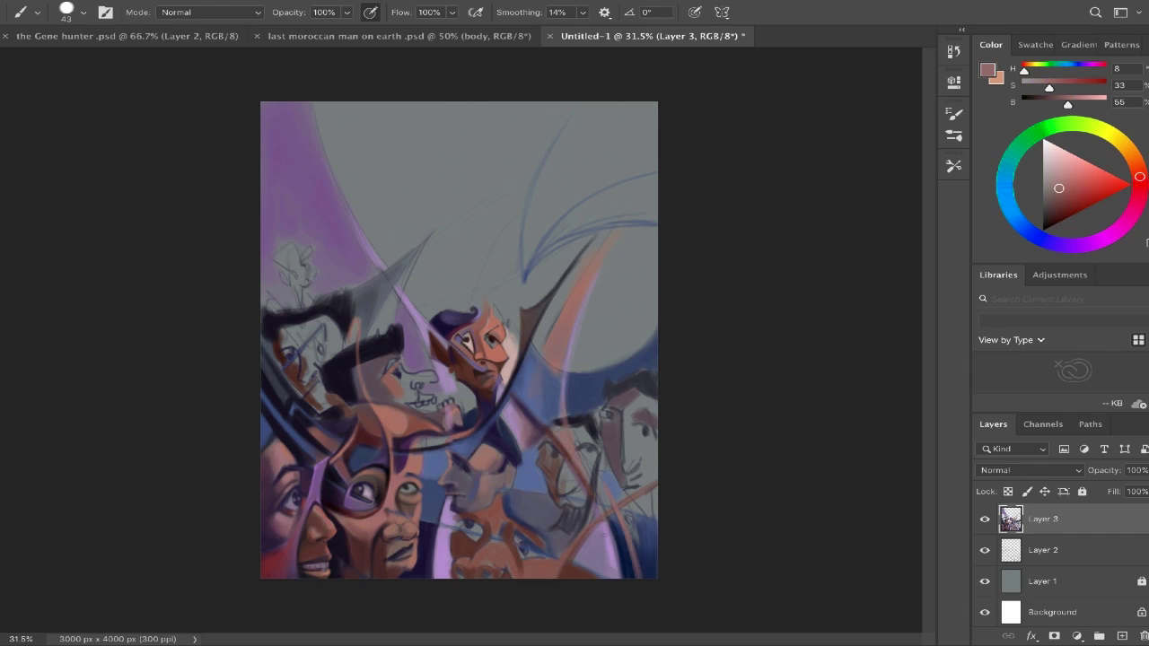
pyautogui.keyDown('alt'); pyautogui.click(594, 502); pyautogui.keyUp('alt')
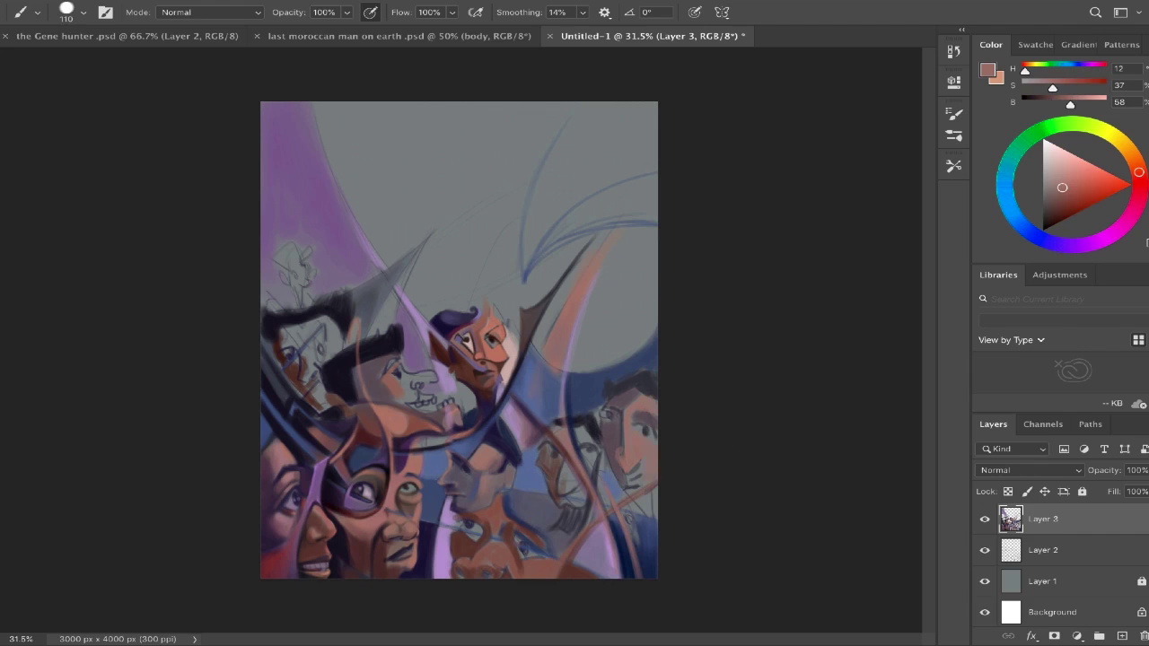
# Block in the large face at the bottom edge with browns and dark purple, including the shadow to its right.
pyautogui.keyDown('alt'); pyautogui.click(530, 544); pyautogui.keyUp('alt')
pyautogui.moveTo(575, 565)
pyautogui.mouseDown()
pyautogui.moveTo(600, 554)
pyautogui.moveTo(596, 519)
pyautogui.moveTo(588, 561)
pyautogui.moveTo(597, 530)
pyautogui.mouseUp()
pyautogui.keyDown('alt'); pyautogui.click(598, 529); pyautogui.keyUp('alt')
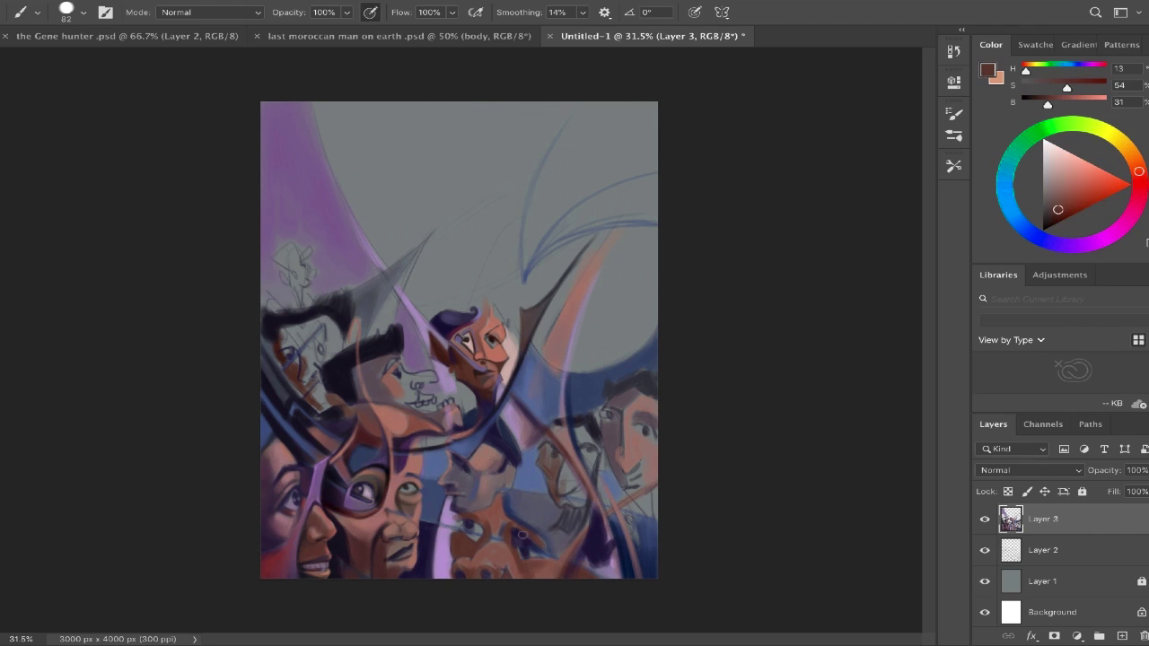
pyautogui.keyDown('alt'); pyautogui.click(537, 568); pyautogui.keyUp('alt')
pyautogui.keyDown('alt'); pyautogui.click(528, 560); pyautogui.keyUp('alt')
pyautogui.keyDown('alt'); pyautogui.click(468, 546); pyautogui.keyUp('alt')
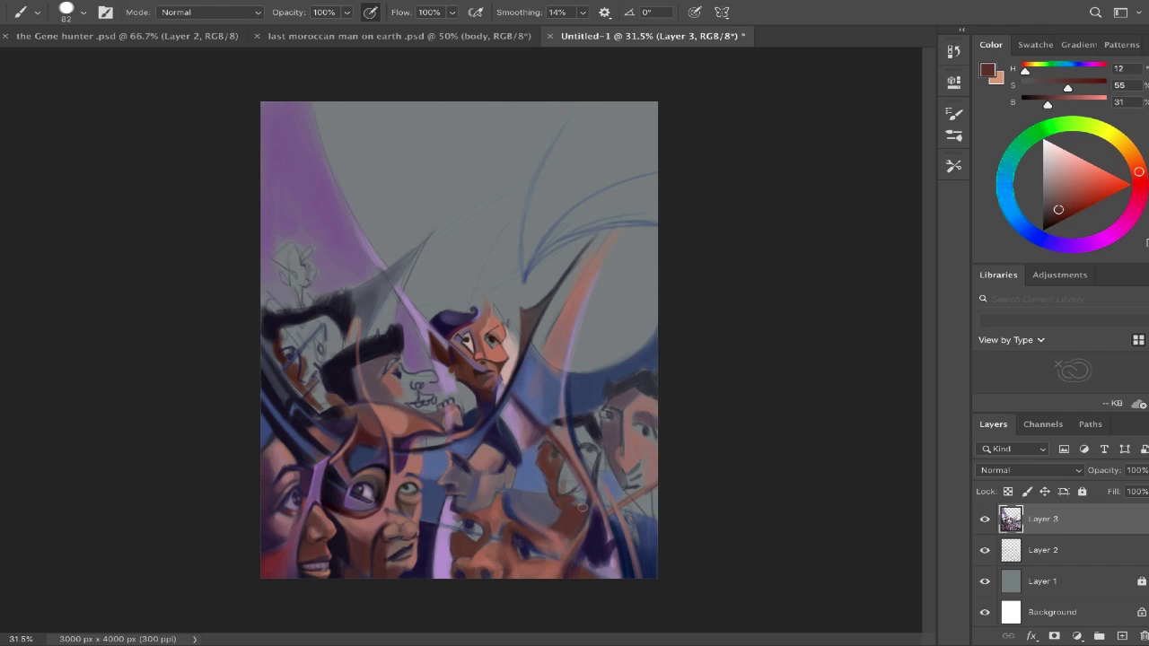
# Darken the gap behind the small profile with purple-blue and build up skin tones on the profile and neighbouring brown face.
pyautogui.keyDown('alt'); pyautogui.click(564, 499); pyautogui.keyUp('alt')
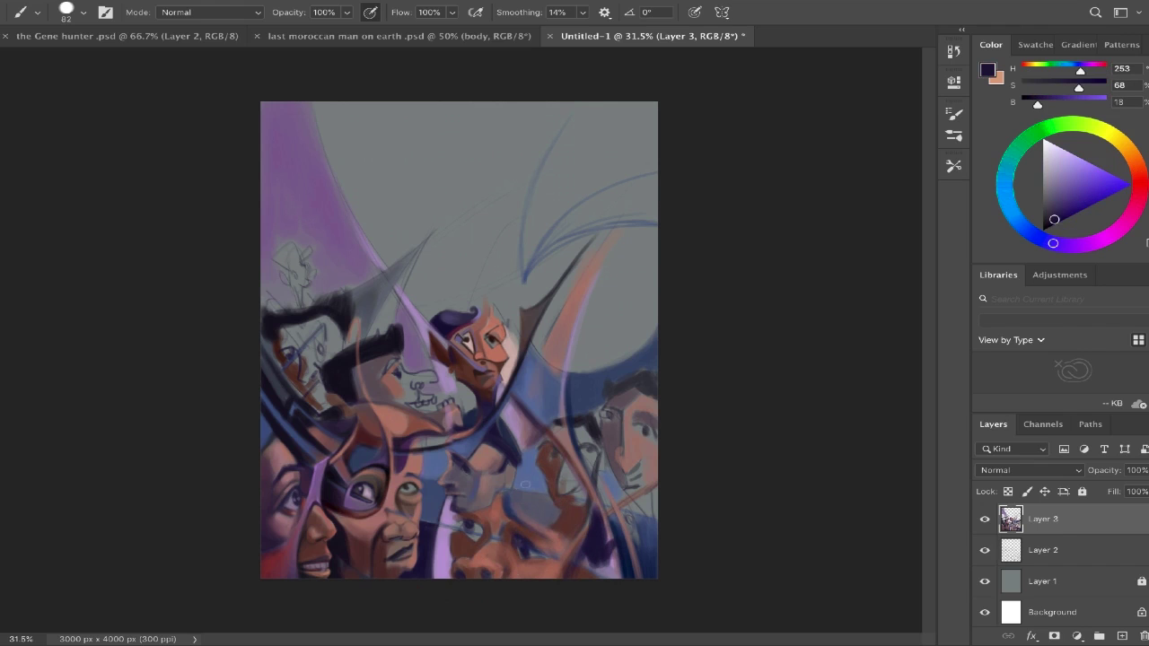
pyautogui.keyDown('alt'); pyautogui.click(521, 431); pyautogui.keyUp('alt')
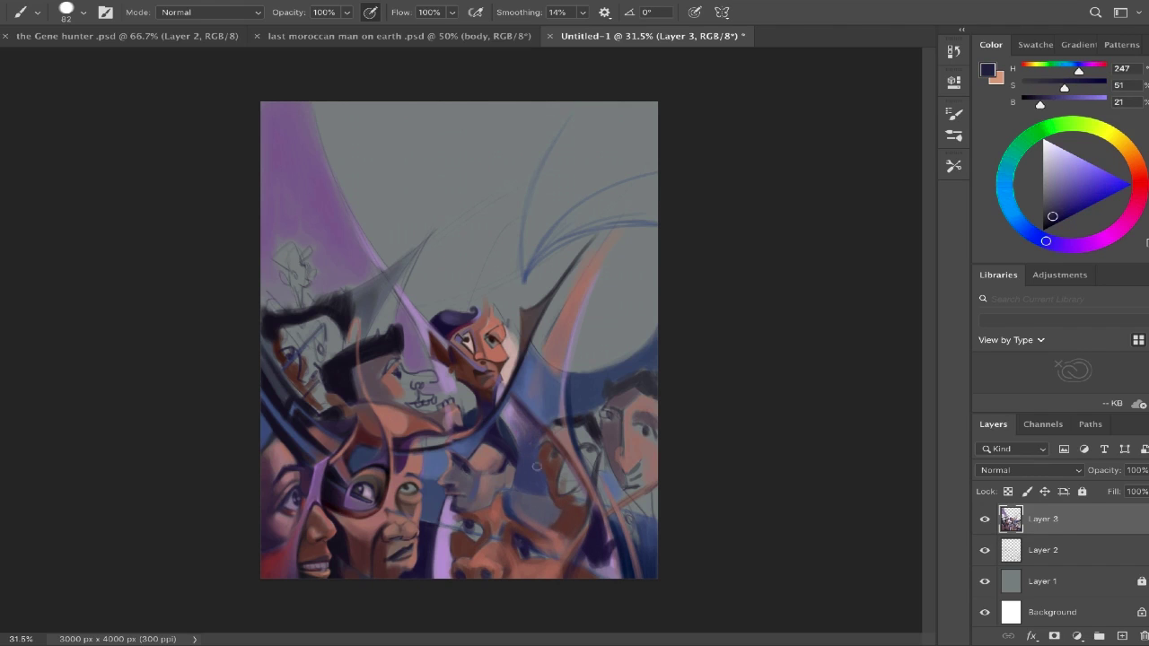
pyautogui.keyDown('alt'); pyautogui.click(577, 530); pyautogui.keyUp('alt')
pyautogui.moveTo(471, 464)
pyautogui.mouseDown()
pyautogui.moveTo(482, 464)
pyautogui.moveTo(454, 458)
pyautogui.mouseUp()
pyautogui.keyDown('alt'); pyautogui.click(475, 457); pyautogui.keyUp('alt')
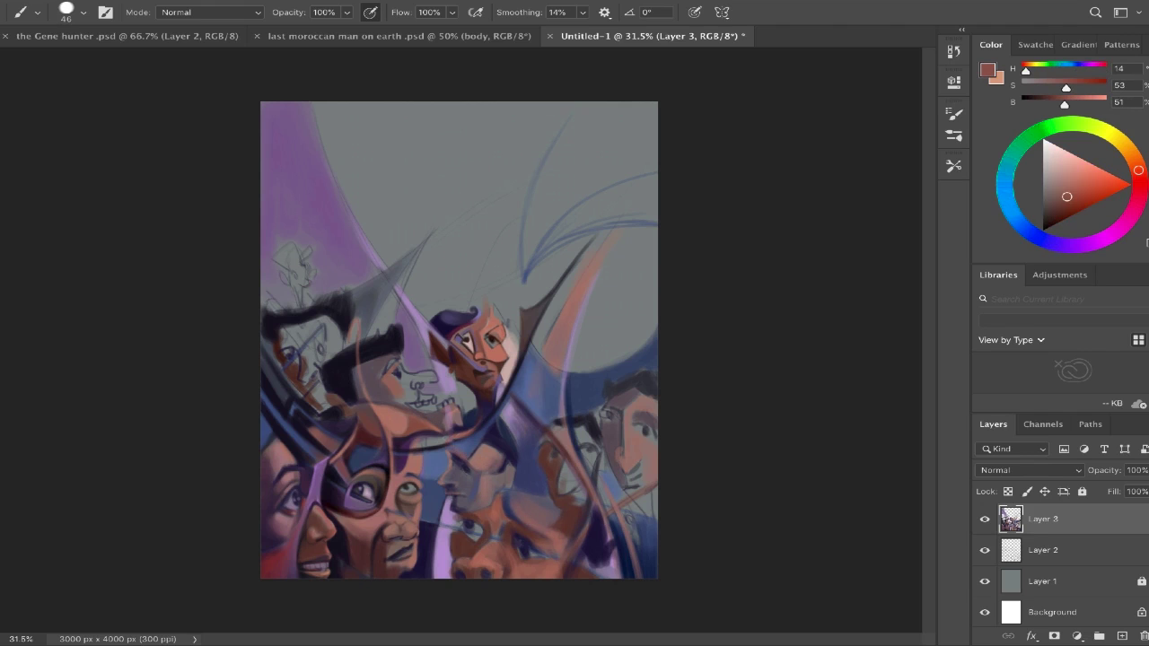
pyautogui.keyDown('alt'); pyautogui.click(475, 454); pyautogui.keyUp('alt')
# Refine the small profile's brow, eye and upper cheek with sampled dark and skin tones.
pyautogui.scroll(4, 474, 454)
pyautogui.moveTo(422, 308)
pyautogui.mouseDown()
pyautogui.moveTo(394, 308)
pyautogui.moveTo(453, 362)
pyautogui.mouseUp()
pyautogui.keyDown('alt'); pyautogui.click(461, 341); pyautogui.keyUp('alt')
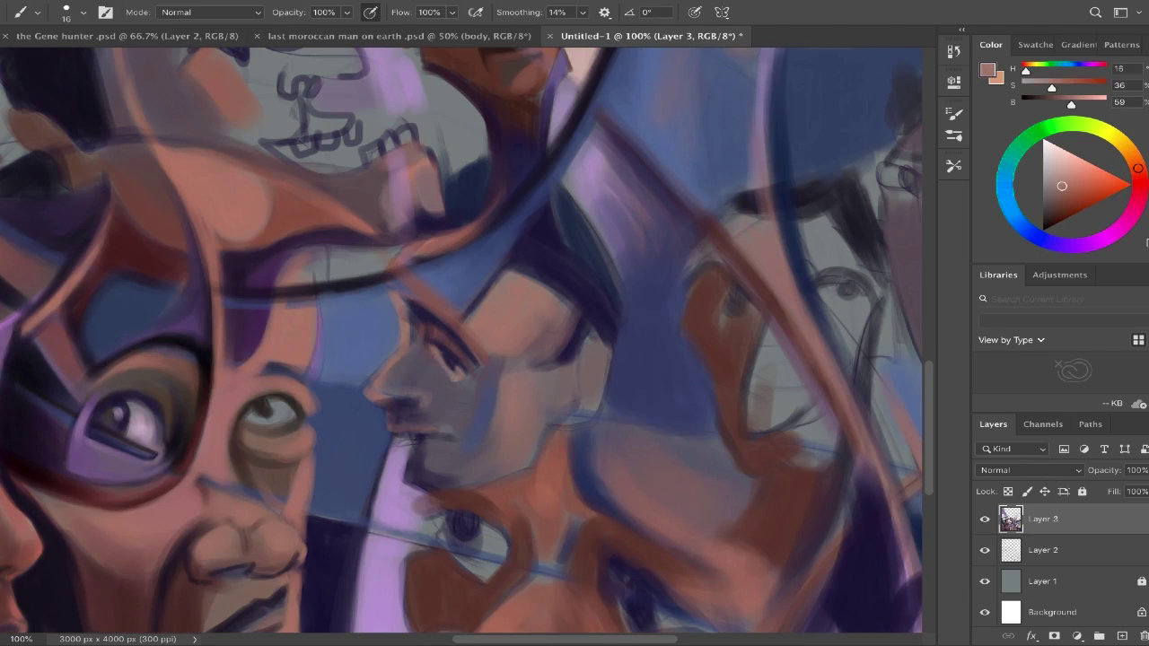
pyautogui.keyDown('alt'); pyautogui.click(427, 339); pyautogui.keyUp('alt')
pyautogui.keyDown('alt'); pyautogui.click(465, 369); pyautogui.keyUp('alt')
pyautogui.press(']')
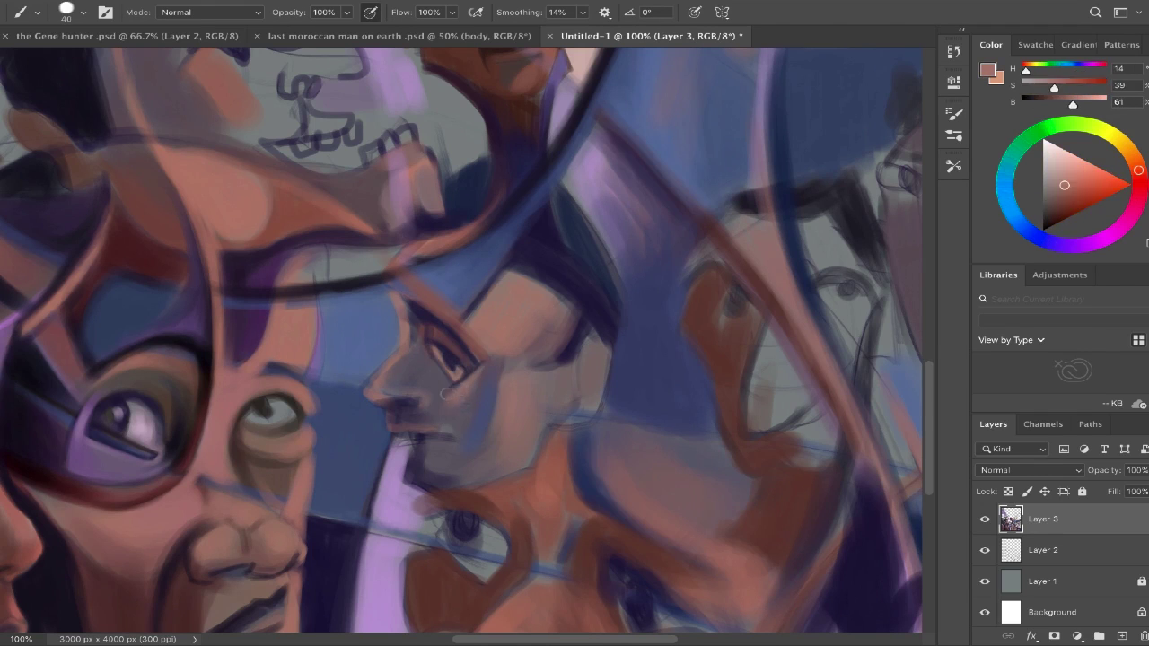
# Paint a dark purple moustache on the profile and define the jawline and the hair edge behind its ear.
pyautogui.keyDown('alt'); pyautogui.click(388, 418); pyautogui.keyUp('alt')
pyautogui.moveTo(388, 418); pyautogui.dragTo(433, 428)
pyautogui.keyDown('alt'); pyautogui.click(453, 485); pyautogui.keyUp('alt')
pyautogui.moveTo(538, 422)
pyautogui.mouseDown()
pyautogui.moveTo(543, 565)
pyautogui.moveTo(619, 350)
pyautogui.mouseUp()
# Fill the profile's hair with dark purple from the forehead around to the back of the head.
pyautogui.keyDown('alt'); pyautogui.click(536, 244); pyautogui.keyUp('alt')
pyautogui.moveTo(515, 269); pyautogui.dragTo(633, 332)
pyautogui.moveTo(628, 283); pyautogui.dragTo(597, 413)
pyautogui.press(']')
pyautogui.moveTo(525, 269)
pyautogui.mouseDown()
pyautogui.moveTo(637, 305)
pyautogui.moveTo(548, 363)
pyautogui.mouseUp()
pyautogui.moveTo(417, 260); pyautogui.dragTo(436, 230)
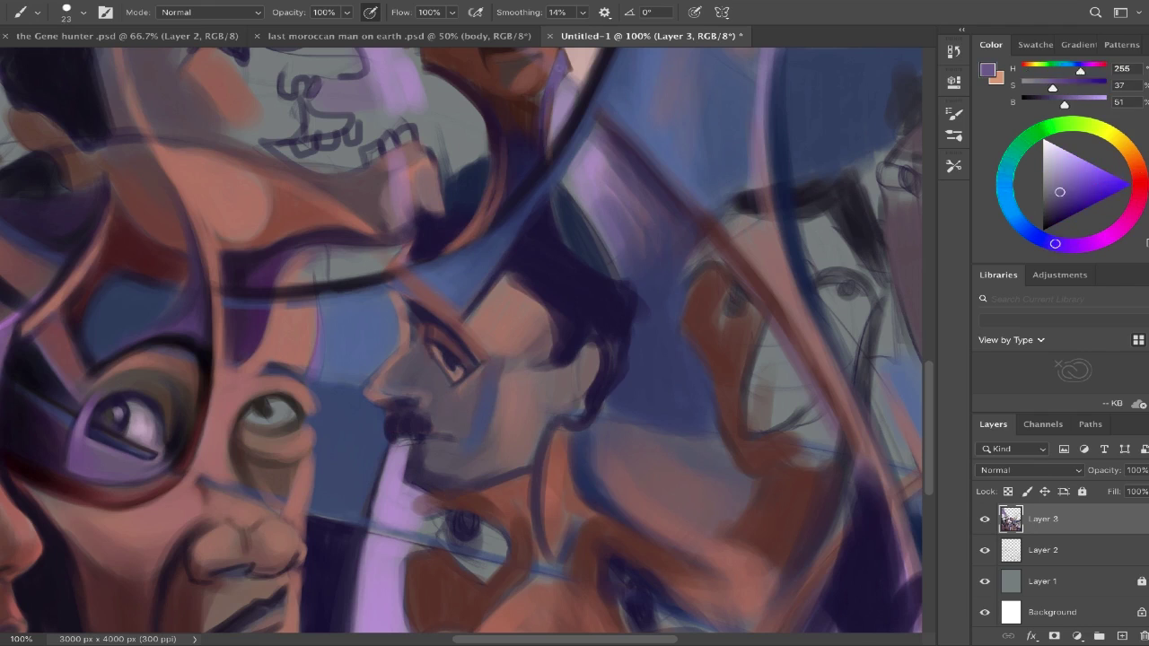
# Refine the profile's nose and extend the dark moustache over the upper lip with sampled tones.
pyautogui.keyDown('alt'); pyautogui.click(434, 387); pyautogui.keyUp('alt')
pyautogui.keyDown('alt'); pyautogui.click(429, 385); pyautogui.keyUp('alt')
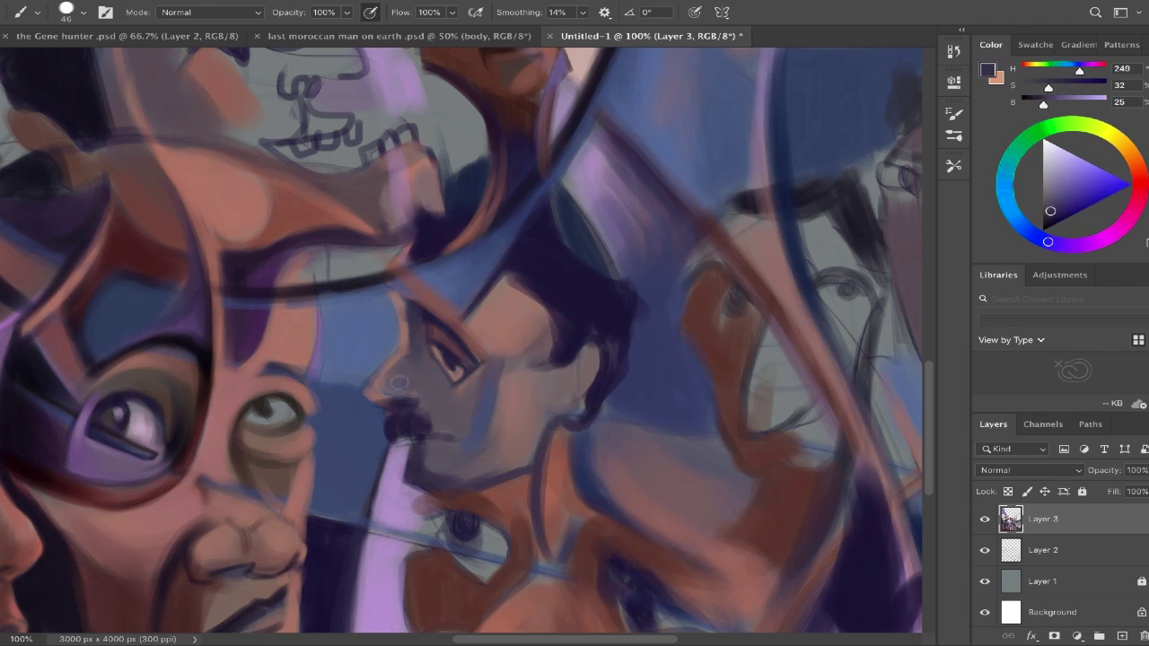
pyautogui.press('[')
pyautogui.keyDown('alt'); pyautogui.click(408, 425); pyautogui.keyUp('alt')
pyautogui.keyDown('alt'); pyautogui.click(408, 425); pyautogui.keyUp('alt')
pyautogui.keyDown('alt'); pyautogui.click(466, 422); pyautogui.keyUp('alt')
pyautogui.moveTo(431, 426); pyautogui.dragTo(453, 429)
# Shade the profile's cheek and jaw with muted skin and blue-grey tones.
pyautogui.press(']')
pyautogui.press(']')
pyautogui.keyDown('alt'); pyautogui.click(467, 472); pyautogui.keyUp('alt')
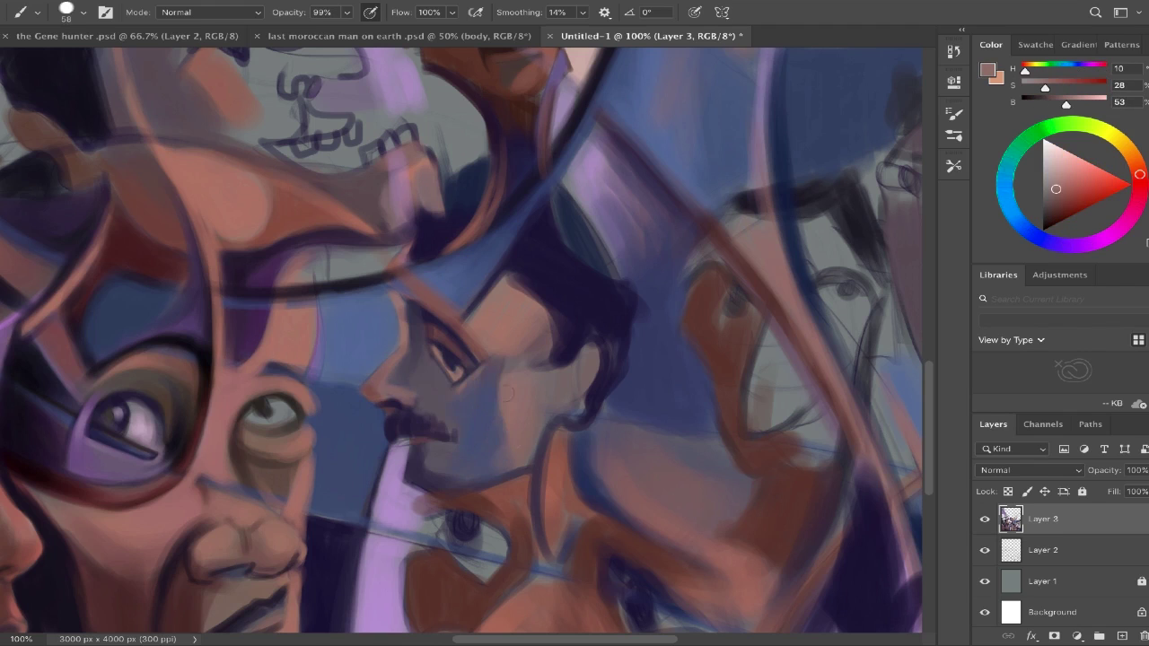
pyautogui.press('[')
pyautogui.press('[')
# Paint the first eye of the large bottom face, with a dark iris, pale eyeball and shadowed lids.
pyautogui.keyDown('alt'); pyautogui.click(463, 504); pyautogui.keyUp('alt')
pyautogui.keyDown('alt'); pyautogui.click(459, 530); pyautogui.keyUp('alt')
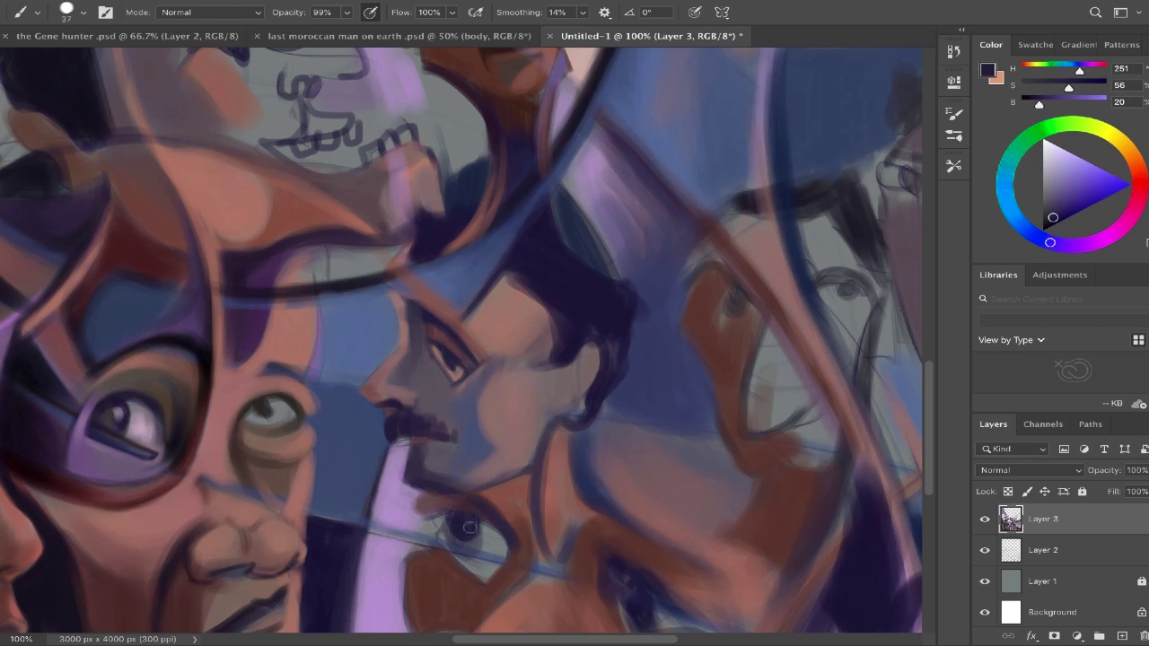
pyautogui.keyDown('alt'); pyautogui.click(476, 538); pyautogui.keyUp('alt')
pyautogui.moveTo(444, 538)
pyautogui.mouseDown()
pyautogui.moveTo(498, 552)
pyautogui.moveTo(475, 547)
pyautogui.moveTo(503, 571)
pyautogui.mouseUp()
pyautogui.keyDown('alt'); pyautogui.click(449, 538); pyautogui.keyUp('alt')
pyautogui.press('[')
pyautogui.press('[')
pyautogui.press('[')
pyautogui.keyDown('alt'); pyautogui.click(471, 549); pyautogui.keyUp('alt')
pyautogui.press(']')
pyautogui.press(']')
pyautogui.press(']')
pyautogui.keyDown('alt'); pyautogui.click(476, 561); pyautogui.keyUp('alt')
# Shade around that eye and define the brow fold at the bridge of the nose with sampled browns and purples.
pyautogui.keyDown('alt'); pyautogui.click(552, 525); pyautogui.keyUp('alt')
pyautogui.moveTo(547, 518)
pyautogui.mouseDown()
pyautogui.moveTo(556, 538)
pyautogui.moveTo(502, 561)
pyautogui.mouseUp()
pyautogui.keyDown('alt'); pyautogui.click(492, 582); pyautogui.keyUp('alt')
pyautogui.moveTo(527, 500)
pyautogui.mouseDown()
pyautogui.moveTo(510, 581)
pyautogui.moveTo(456, 577)
pyautogui.moveTo(512, 542)
pyautogui.mouseUp()
pyautogui.keyDown('alt'); pyautogui.click(492, 582); pyautogui.keyUp('alt')
pyautogui.press('[')
pyautogui.press('[')
pyautogui.press('[')
pyautogui.keyDown('alt'); pyautogui.click(502, 502); pyautogui.keyUp('alt')
pyautogui.moveTo(537, 524)
pyautogui.mouseDown()
pyautogui.moveTo(546, 381)
pyautogui.moveTo(564, 427)
pyautogui.moveTo(581, 429)
pyautogui.mouseUp()
# Clean up the blue background around the profile and blend shadow tones into the bottom face's nose bridge.
pyautogui.keyDown('alt'); pyautogui.click(380, 316); pyautogui.keyUp('alt')
pyautogui.press(']')
pyautogui.press(']')
pyautogui.keyDown('alt'); pyautogui.click(589, 389); pyautogui.keyUp('alt')
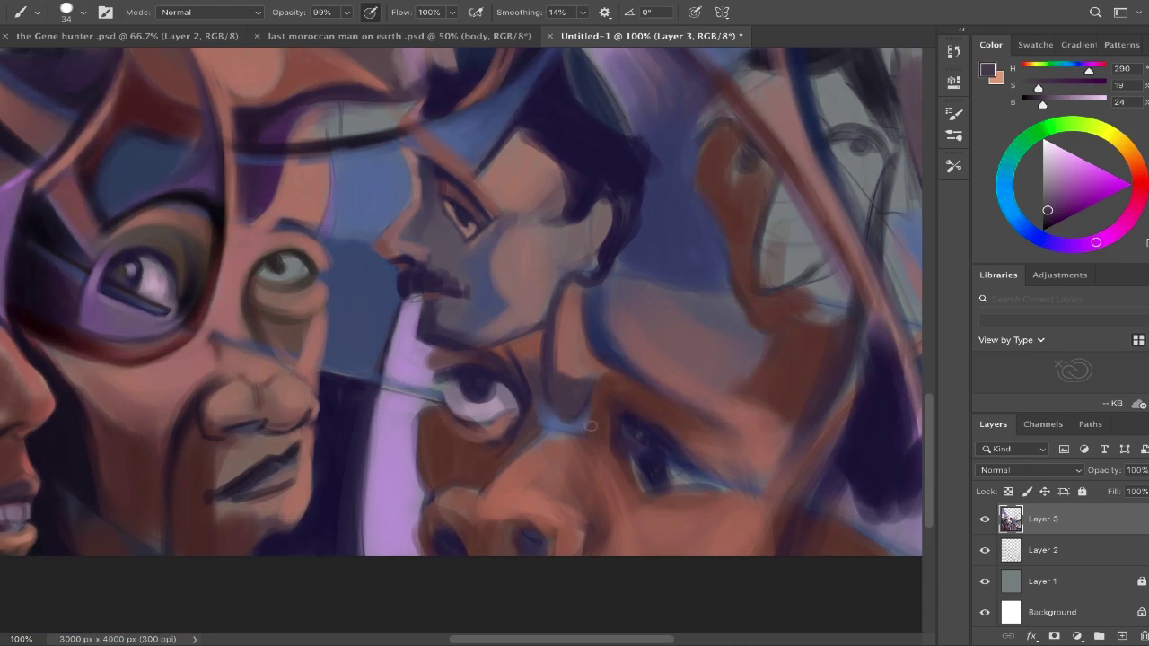
pyautogui.keyDown('alt'); pyautogui.click(568, 408); pyautogui.keyUp('alt')
# Define the bottom face's nose with skin shading and dark purple nostrils.
pyautogui.scroll(-3, 492, 506)
pyautogui.press(']')
pyautogui.press(']')
pyautogui.keyDown('alt'); pyautogui.click(566, 431); pyautogui.keyUp('alt')
pyautogui.moveTo(544, 465)
pyautogui.mouseDown()
pyautogui.moveTo(433, 426)
pyautogui.moveTo(517, 446)
pyautogui.moveTo(577, 411)
pyautogui.moveTo(529, 453)
pyautogui.mouseUp()
pyautogui.press('[')
pyautogui.press('[')
pyautogui.press('[')
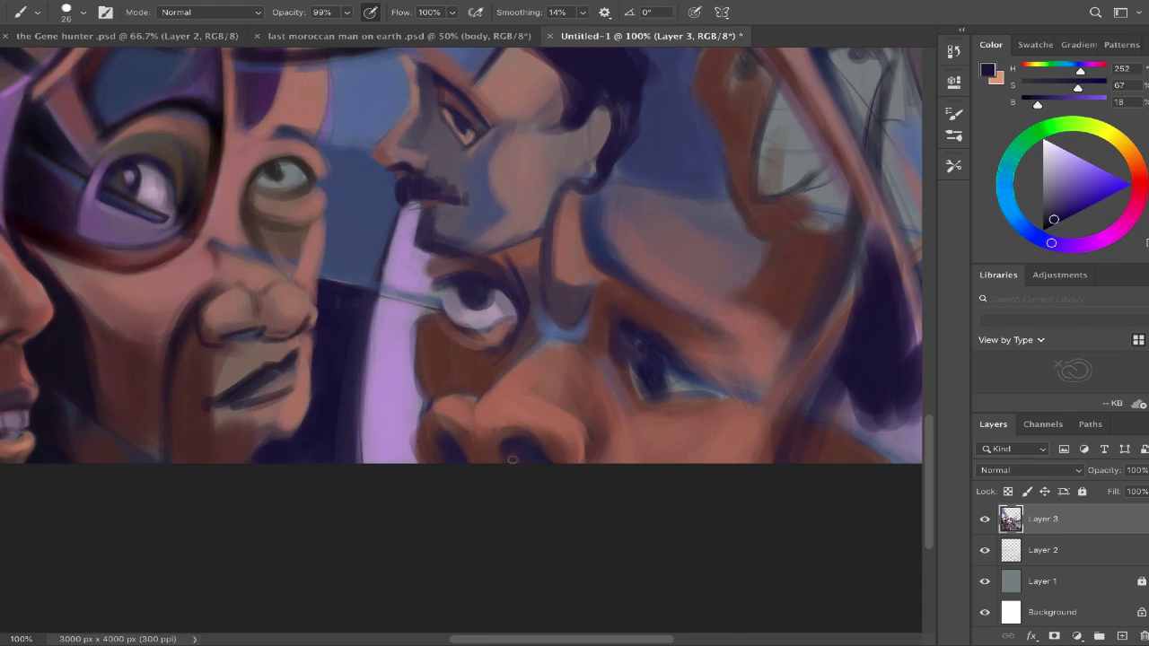
pyautogui.keyDown('alt'); pyautogui.click(446, 460); pyautogui.keyUp('alt')
pyautogui.keyDown('alt'); pyautogui.click(467, 451); pyautogui.keyUp('alt')
# Shade the bottom face's cheek, under-eye area and outer brow edge with sampled muted browns.
pyautogui.press(']')
pyautogui.press(']')
pyautogui.keyDown('alt'); pyautogui.click(454, 360); pyautogui.keyUp('alt')
pyautogui.keyDown('alt'); pyautogui.click(454, 360); pyautogui.keyUp('alt')
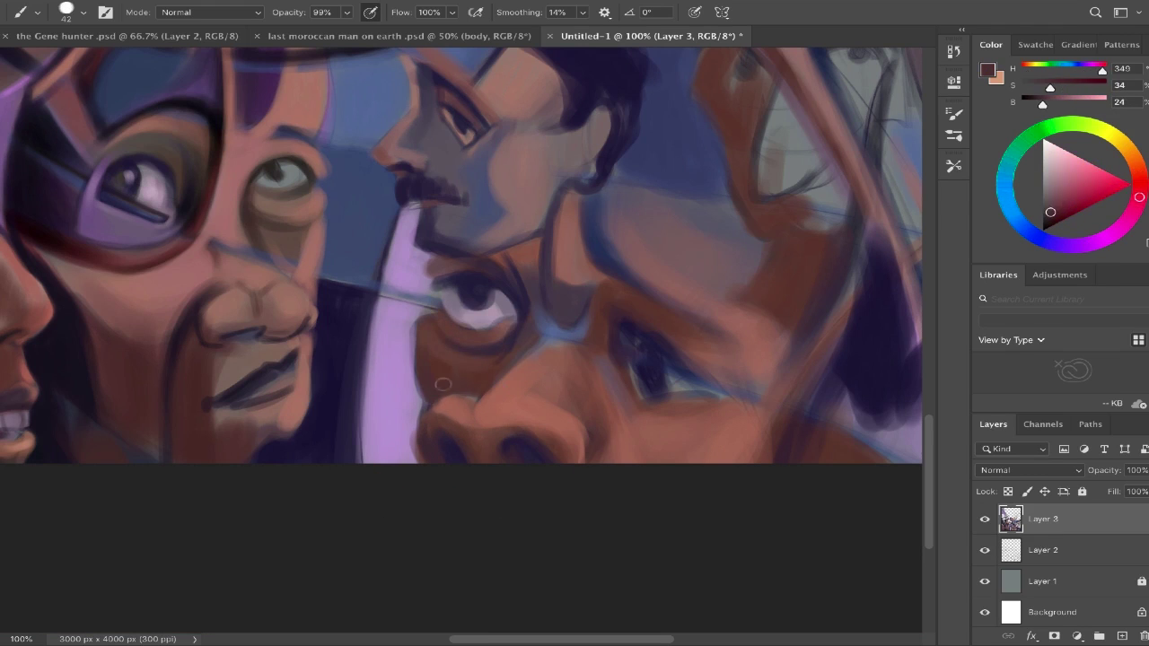
pyautogui.keyDown('alt'); pyautogui.click(537, 240); pyautogui.keyUp('alt')
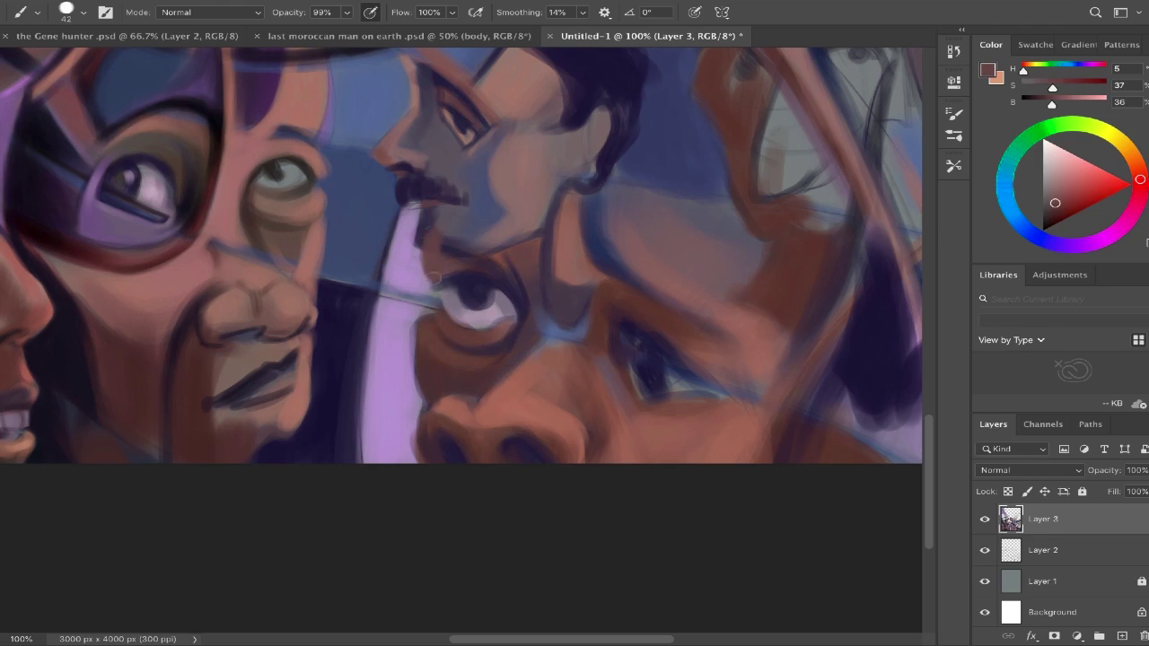
pyautogui.keyDown('alt'); pyautogui.click(432, 233); pyautogui.keyUp('alt')
pyautogui.keyDown('alt'); pyautogui.click(498, 260); pyautogui.keyUp('alt')
# Paint the bottom face's second eye with a dark outline, grey eyeball, dark iris and shadowed socket.
pyautogui.moveTo(648, 335)
pyautogui.mouseDown()
pyautogui.moveTo(628, 359)
pyautogui.moveTo(682, 368)
pyautogui.moveTo(673, 372)
pyautogui.mouseUp()
pyautogui.keyDown('alt'); pyautogui.click(664, 359); pyautogui.keyUp('alt')
pyautogui.keyDown('alt'); pyautogui.click(597, 328); pyautogui.keyUp('alt')
pyautogui.moveTo(601, 323); pyautogui.dragTo(635, 397)
pyautogui.keyDown('alt'); pyautogui.click(669, 394); pyautogui.keyUp('alt')
pyautogui.press('[')
pyautogui.press('[')
pyautogui.press('[')
pyautogui.press('[')
pyautogui.moveTo(664, 341); pyautogui.dragTo(708, 377)
pyautogui.keyDown('alt'); pyautogui.click(661, 352); pyautogui.keyUp('alt')
pyautogui.keyDown('alt'); pyautogui.click(611, 355); pyautogui.keyUp('alt')
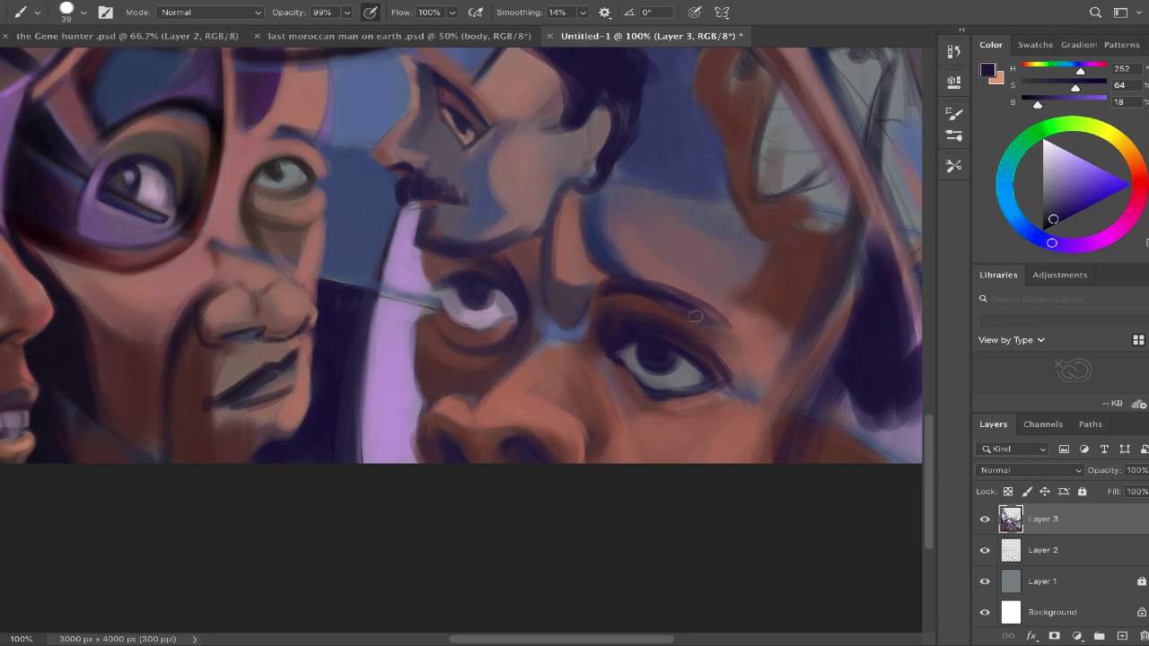
# Paint a dark purple eyebrow over the second eye and shade its upper lid with reddish brown.
pyautogui.moveTo(623, 290); pyautogui.dragTo(722, 310)
pyautogui.keyDown('alt'); pyautogui.click(646, 332); pyautogui.keyUp('alt')
pyautogui.moveTo(628, 327); pyautogui.dragTo(708, 355)
pyautogui.keyDown('alt'); pyautogui.click(678, 307); pyautogui.keyUp('alt')
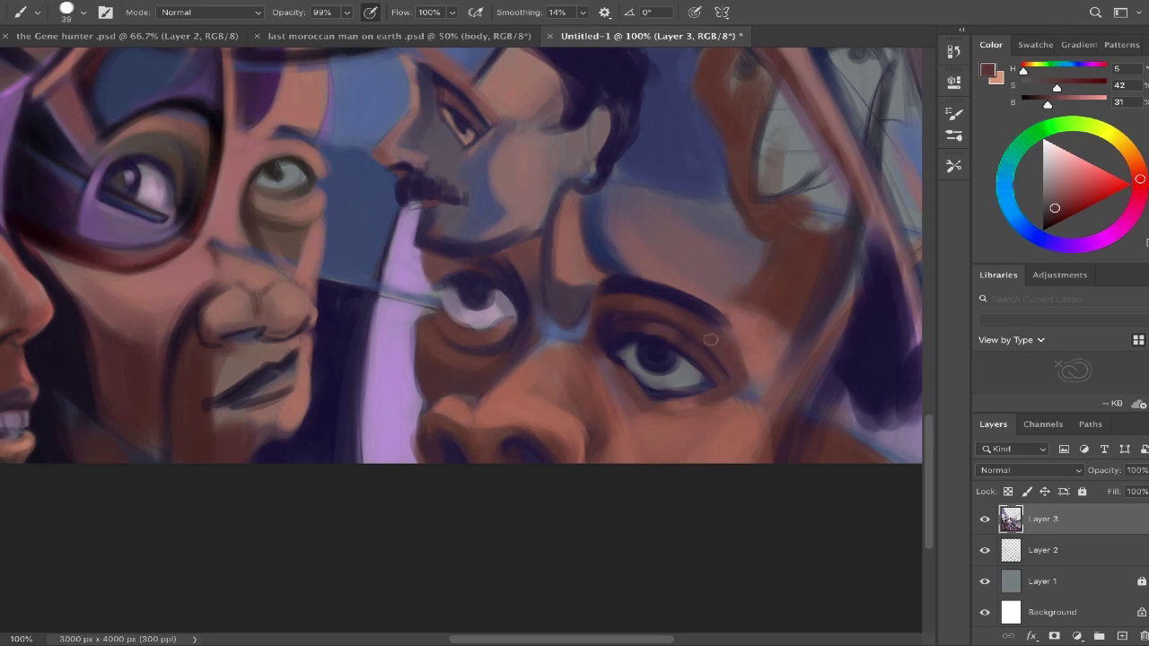
# Smooth the bottom face's temple and cheek beside the second eye with a larger brush and sampled skin color.
pyautogui.keyDown('alt'); pyautogui.click(727, 311); pyautogui.keyUp('alt')
pyautogui.press(']')
pyautogui.press(']')
pyautogui.press(']')
pyautogui.press(']')
pyautogui.press(']')
pyautogui.press(']')
pyautogui.moveTo(723, 314)
pyautogui.mouseDown()
pyautogui.moveTo(662, 240)
pyautogui.moveTo(750, 347)
pyautogui.moveTo(685, 451)
pyautogui.moveTo(777, 431)
pyautogui.moveTo(724, 452)
pyautogui.moveTo(799, 396)
pyautogui.mouseUp()
# Paint the bottom face's hair, sideburn and ear shadows with sampled dark purple.
pyautogui.press('[')
pyautogui.press('[')
pyautogui.press('[')
pyautogui.press('[')
pyautogui.press('[')
pyautogui.press('[')
pyautogui.keyDown('alt'); pyautogui.click(890, 364); pyautogui.keyUp('alt')
pyautogui.moveTo(889, 365)
pyautogui.mouseDown()
pyautogui.moveTo(819, 418)
pyautogui.moveTo(808, 304)
pyautogui.moveTo(826, 266)
pyautogui.moveTo(574, 283)
pyautogui.mouseUp()
pyautogui.hotkey('ctrl', 'z')
pyautogui.moveTo(628, 257)
pyautogui.mouseDown()
pyautogui.moveTo(687, 238)
pyautogui.moveTo(780, 352)
pyautogui.moveTo(592, 206)
pyautogui.mouseUp()
# Darken the profile's hair around its temple and back of head, and shape its ear with skin color.
pyautogui.keyDown('alt'); pyautogui.click(593, 143); pyautogui.keyUp('alt')
pyautogui.moveTo(593, 144)
pyautogui.mouseDown()
pyautogui.moveTo(554, 99)
pyautogui.moveTo(527, 201)
pyautogui.mouseUp()
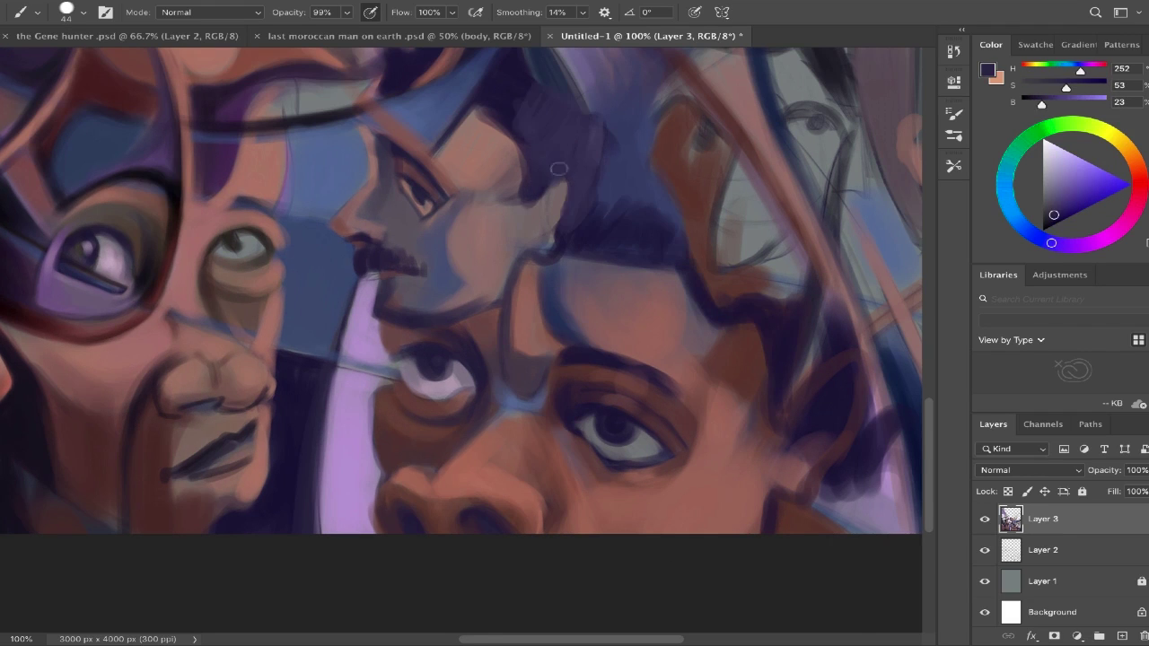
pyautogui.moveTo(529, 133)
pyautogui.mouseDown()
pyautogui.moveTo(512, 261)
pyautogui.moveTo(489, 180)
pyautogui.mouseUp()
pyautogui.keyDown('alt'); pyautogui.click(543, 224); pyautogui.keyUp('alt')
# Repaint the bottom face's forehead and the shadow above its nose bridge with sampled skin and brown tones.
pyautogui.keyDown('alt'); pyautogui.click(601, 310); pyautogui.keyUp('alt')
pyautogui.keyDown('alt'); pyautogui.click(610, 323); pyautogui.keyUp('alt')
pyautogui.moveTo(552, 273); pyautogui.dragTo(614, 338)
pyautogui.keyDown('alt'); pyautogui.click(532, 296); pyautogui.keyUp('alt')
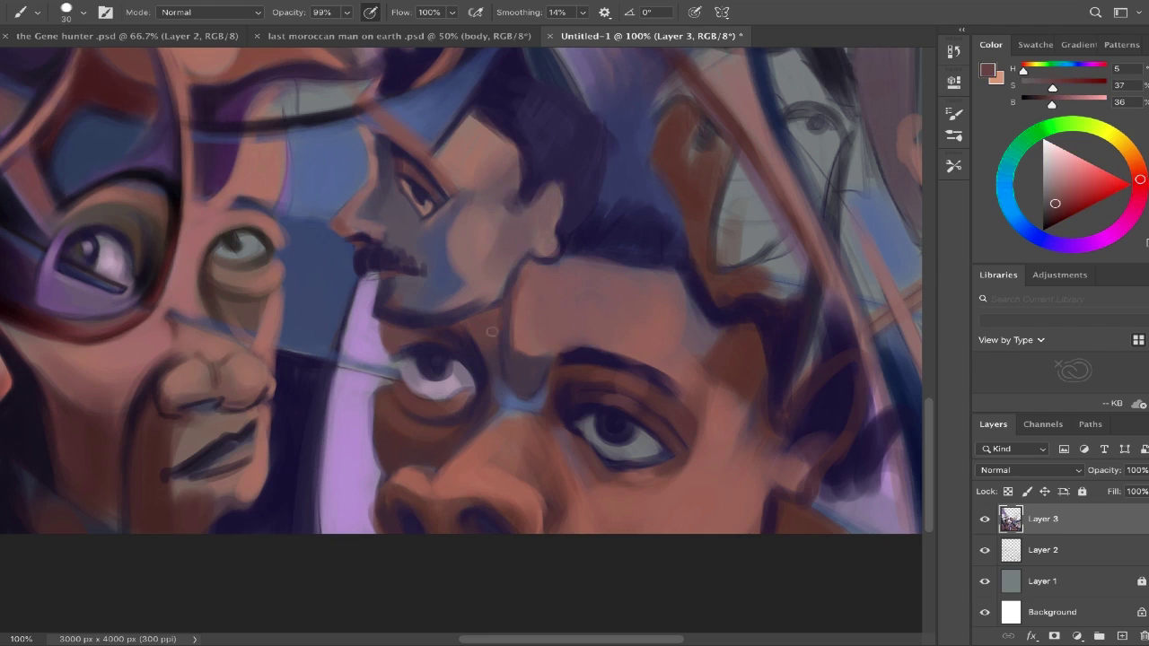
pyautogui.moveTo(510, 329); pyautogui.dragTo(539, 287)
pyautogui.keyDown('alt'); pyautogui.click(564, 357); pyautogui.keyUp('alt')
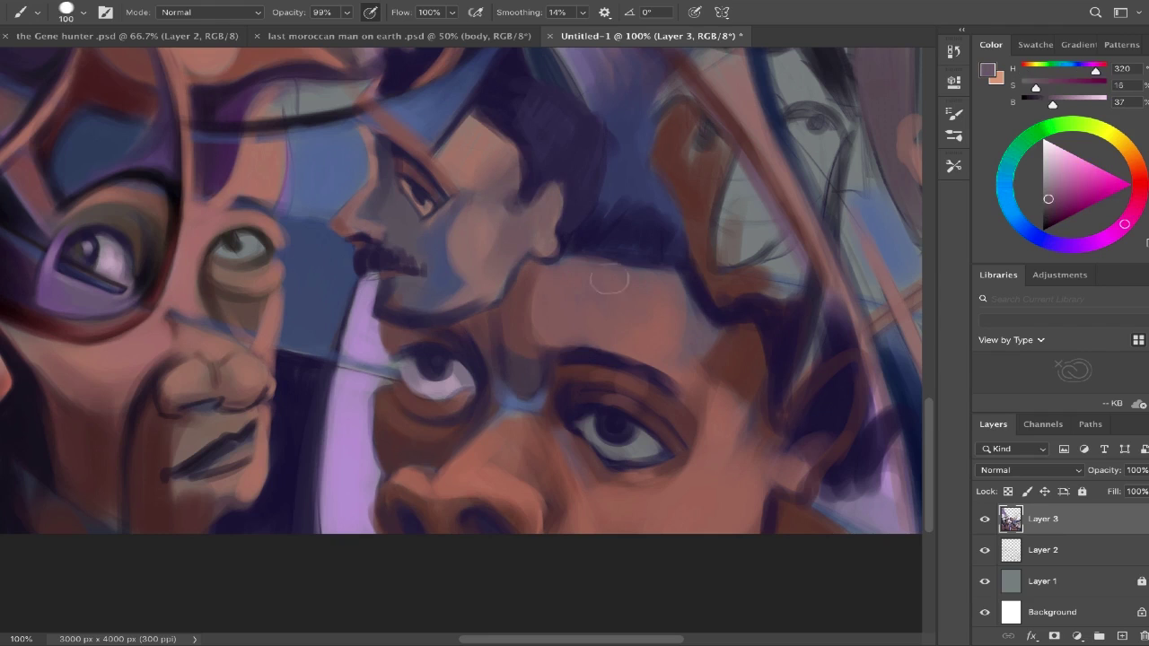
# Fill the top of the bottom face's hair with deep dark purple up to the neighbouring brown face.
pyautogui.keyDown('alt'); pyautogui.click(608, 218); pyautogui.keyUp('alt')
pyautogui.moveTo(608, 225)
pyautogui.mouseDown()
pyautogui.moveTo(644, 189)
pyautogui.moveTo(668, 255)
pyautogui.mouseUp()
pyautogui.press(']')
# Paint the near eye of the brown face above the hair with a dark brow, lids and iris.
pyautogui.moveTo(650, 103)
pyautogui.mouseDown()
pyautogui.moveTo(709, 148)
pyautogui.moveTo(718, 251)
pyautogui.moveTo(727, 162)
pyautogui.moveTo(668, 141)
pyautogui.mouseUp()
pyautogui.keyDown('alt'); pyautogui.click(691, 143); pyautogui.keyUp('alt')
pyautogui.keyDown('alt'); pyautogui.click(682, 135); pyautogui.keyUp('alt')
pyautogui.press('[')
pyautogui.press('[')
# Paint the face's far eye with a dark outline and iris and a lilac eyeball.
pyautogui.keyDown('alt'); pyautogui.click(812, 126); pyautogui.keyUp('alt')
pyautogui.moveTo(788, 116)
pyautogui.mouseDown()
pyautogui.moveTo(844, 134)
pyautogui.moveTo(843, 148)
pyautogui.moveTo(825, 139)
pyautogui.mouseUp()
pyautogui.keyDown('alt'); pyautogui.click(812, 127); pyautogui.keyUp('alt')
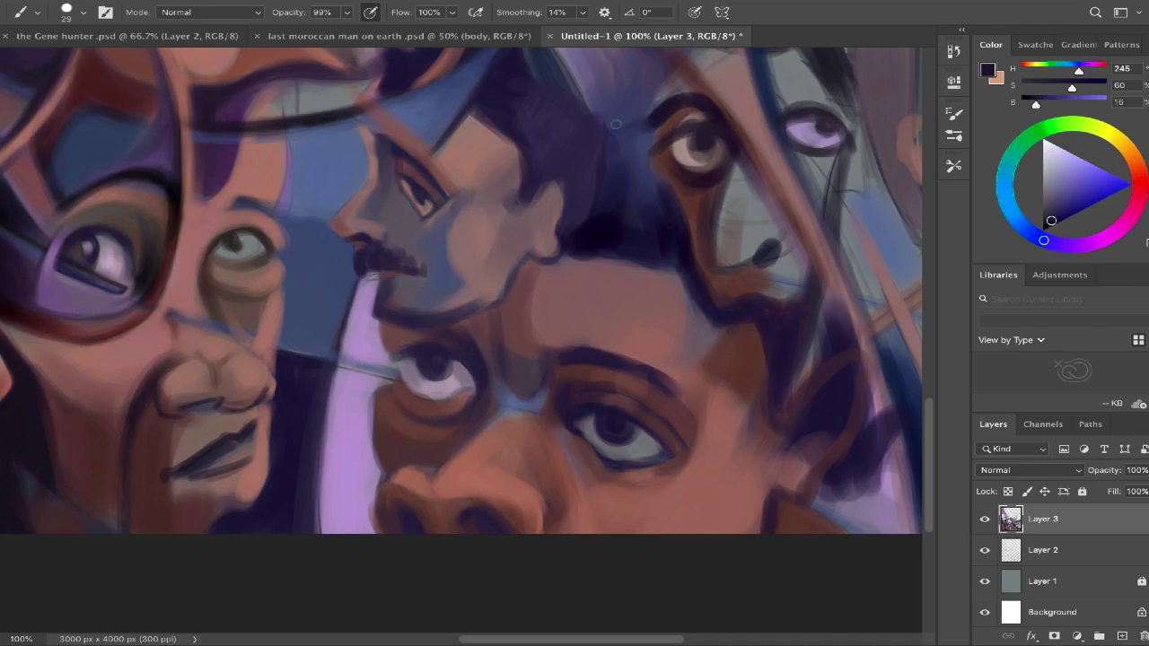
# Fill the same face's nose, cheek and chin with reddish-brown skin tones and define its nostrils and mouth.
pyautogui.keyDown('alt'); pyautogui.click(678, 123); pyautogui.keyUp('alt')
pyautogui.keyDown('alt'); pyautogui.click(735, 240); pyautogui.keyUp('alt')
pyautogui.moveTo(707, 256)
pyautogui.mouseDown()
pyautogui.moveTo(748, 236)
pyautogui.moveTo(713, 227)
pyautogui.mouseUp()
pyautogui.keyDown('alt'); pyautogui.click(752, 196); pyautogui.keyUp('alt')
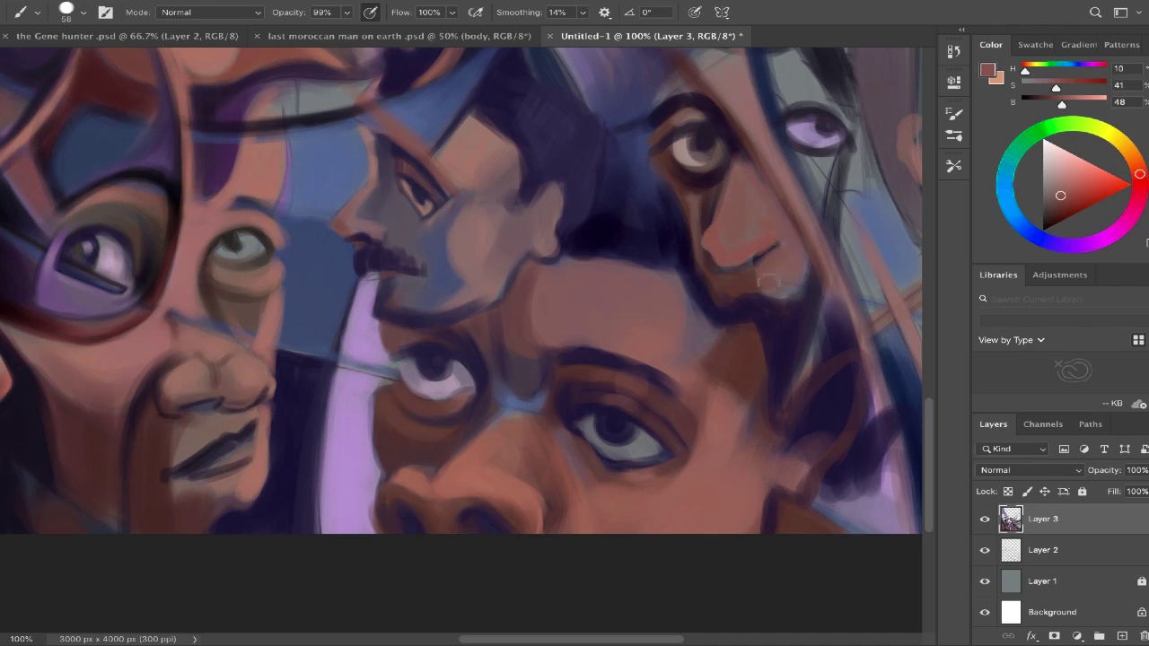
pyautogui.keyDown('alt'); pyautogui.click(705, 264); pyautogui.keyUp('alt')
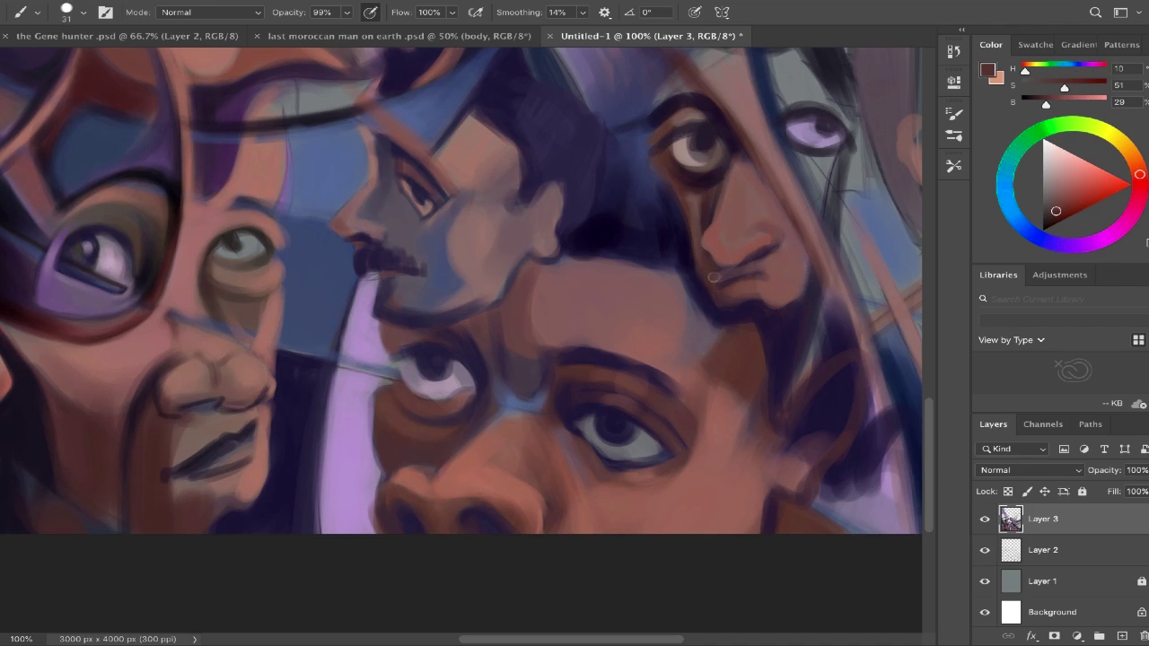
# Shade the lids and socket around the brown face's far eye with dark reddish-brown.
pyautogui.keyDown('alt'); pyautogui.click(837, 165); pyautogui.keyUp('alt')
pyautogui.press('[')
pyautogui.keyDown('alt'); pyautogui.click(763, 170); pyautogui.keyUp('alt')
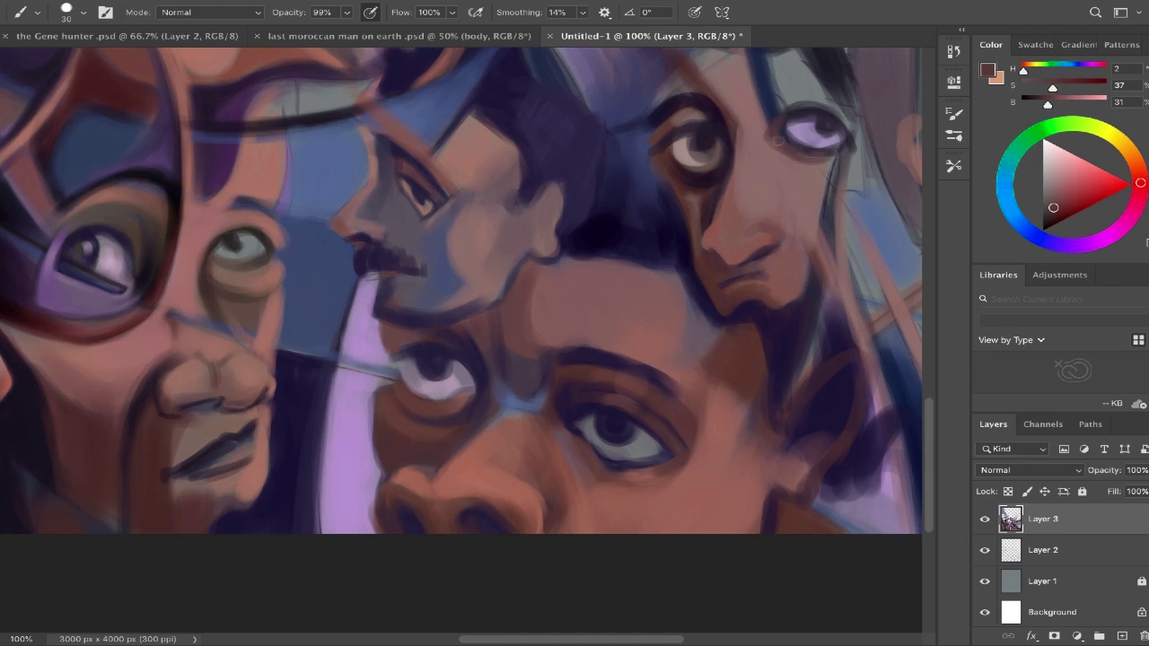
pyautogui.moveTo(752, 117); pyautogui.dragTo(680, 218)
# Fill the brown face's far cheek and nose bridge with muted pinkish-brown skin tones.
pyautogui.keyDown('alt'); pyautogui.click(673, 233); pyautogui.keyUp('alt')
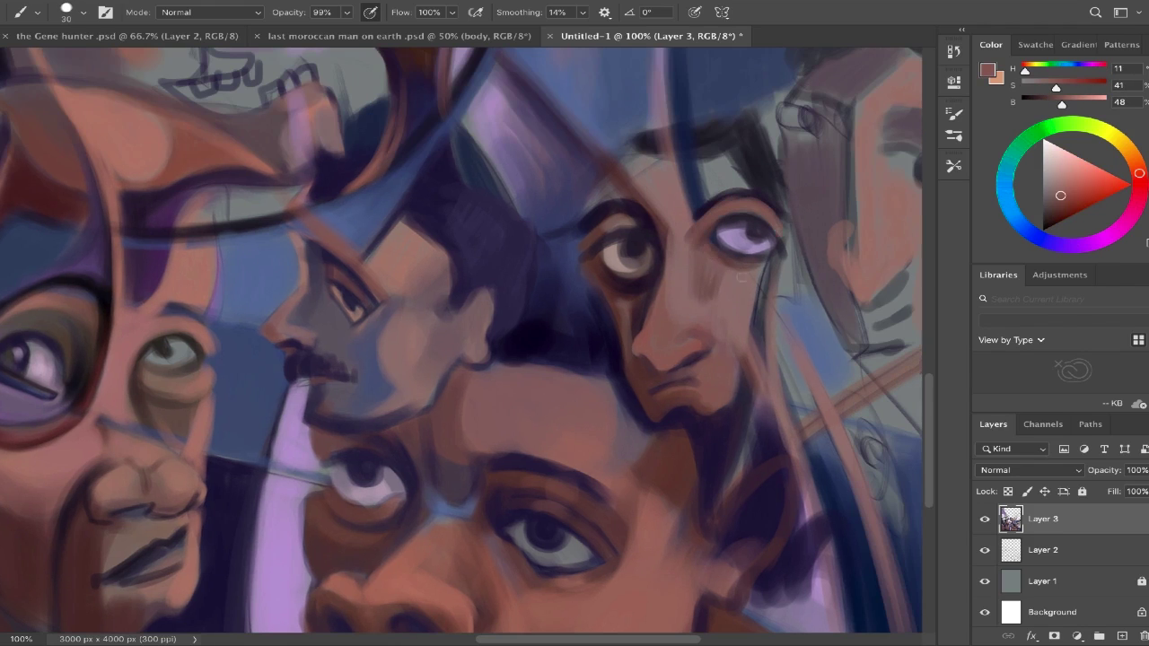
pyautogui.press('[')
pyautogui.keyDown('alt'); pyautogui.click(679, 269); pyautogui.keyUp('alt')
pyautogui.moveTo(678, 255); pyautogui.dragTo(668, 354)
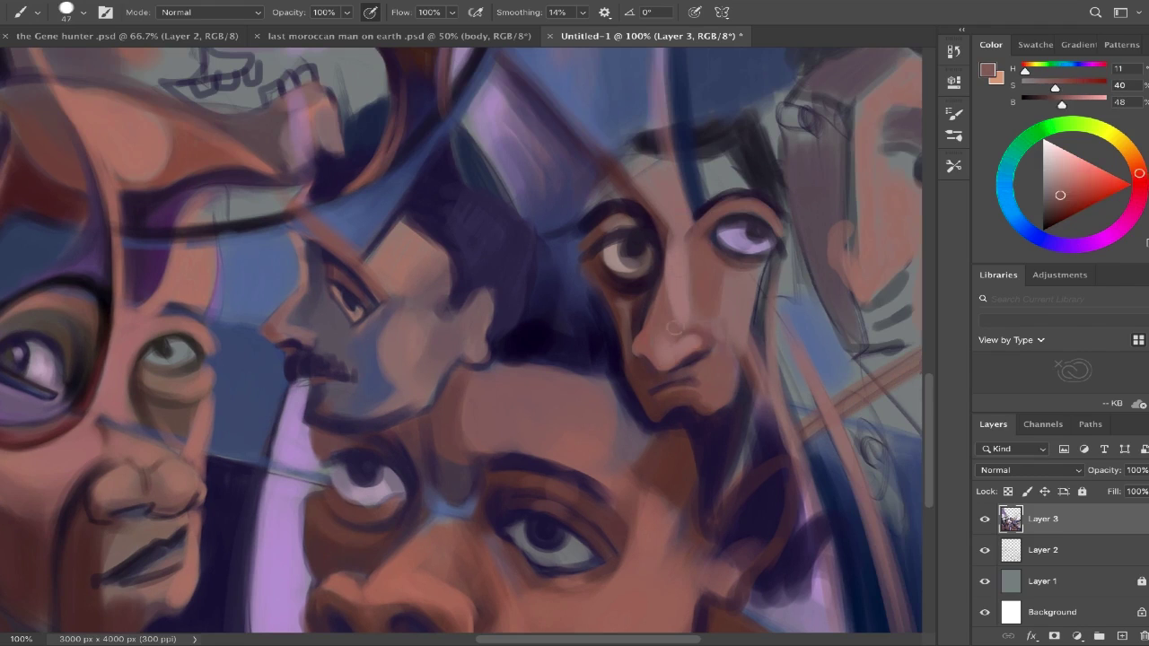
pyautogui.moveTo(700, 288); pyautogui.dragTo(718, 386)
# Paint the same face's forehead in skin tone and edge its near brow and temple with reddish-brown.
pyautogui.keyDown('alt'); pyautogui.click(613, 108); pyautogui.keyUp('alt')
pyautogui.keyDown('alt'); pyautogui.click(610, 197); pyautogui.keyUp('alt')
pyautogui.press('[')
pyautogui.press('[')
pyautogui.press('[')
pyautogui.keyDown('alt'); pyautogui.click(594, 165); pyautogui.keyUp('alt')
pyautogui.press(']')
pyautogui.keyDown('alt'); pyautogui.click(613, 180); pyautogui.keyUp('alt')
pyautogui.moveTo(601, 193); pyautogui.dragTo(625, 181)
# Deepen the dark purple mass between the brown face and the mustached profile's hair.
pyautogui.keyDown('alt'); pyautogui.click(619, 292); pyautogui.keyUp('alt')
pyautogui.press(']')
pyautogui.press(']')
pyautogui.press(']')
pyautogui.press(']')
pyautogui.moveTo(593, 283)
pyautogui.mouseDown()
pyautogui.moveTo(562, 335)
pyautogui.moveTo(586, 361)
pyautogui.moveTo(541, 240)
pyautogui.moveTo(572, 260)
pyautogui.moveTo(563, 329)
pyautogui.mouseUp()
pyautogui.press('[')
pyautogui.press('[')
# Paint the sweeping hat-like band above the mustached profile in deep dark purple, linking it to his hair.
pyautogui.moveTo(467, 247)
pyautogui.mouseDown()
pyautogui.moveTo(440, 195)
pyautogui.moveTo(326, 191)
pyautogui.mouseUp()
pyautogui.keyDown('alt'); pyautogui.click(303, 237); pyautogui.keyUp('alt')
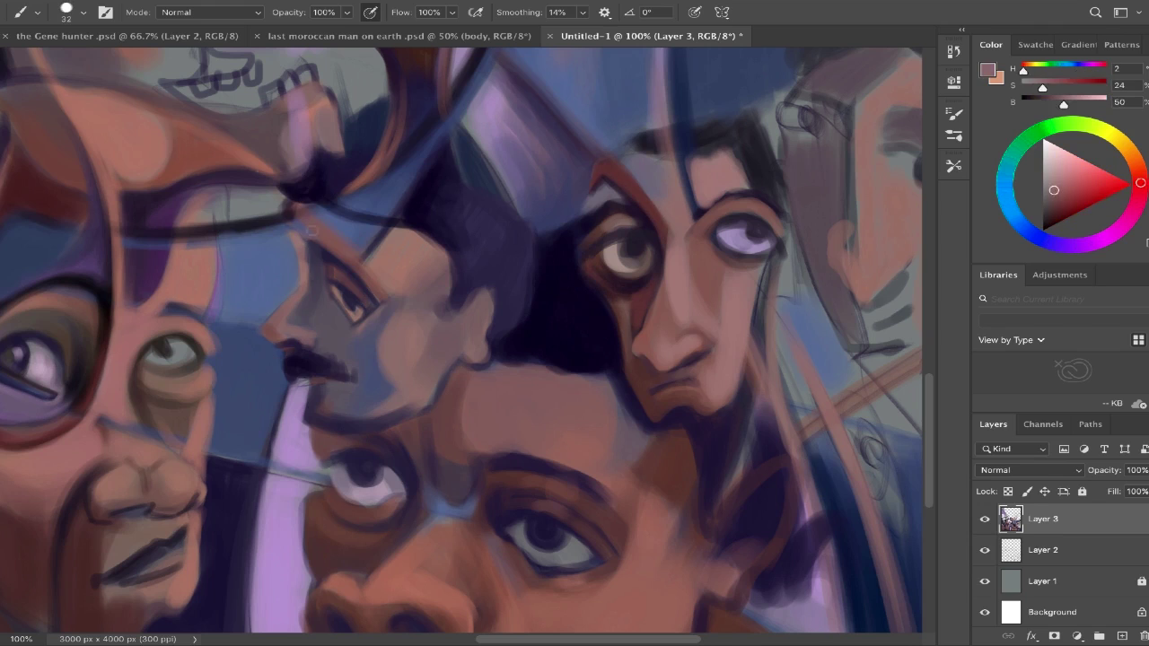
pyautogui.keyDown('alt'); pyautogui.click(314, 199); pyautogui.keyUp('alt')
pyautogui.moveTo(394, 155)
pyautogui.mouseDown()
pyautogui.moveTo(308, 191)
pyautogui.moveTo(207, 211)
pyautogui.mouseUp()
pyautogui.press(']')
pyautogui.press(']')
pyautogui.press(']')
pyautogui.press(']')
pyautogui.press(']')
pyautogui.moveTo(306, 189)
pyautogui.mouseDown()
pyautogui.moveTo(180, 220)
pyautogui.moveTo(135, 216)
pyautogui.moveTo(465, 252)
pyautogui.moveTo(490, 355)
pyautogui.mouseUp()
# Model the mustached man's hair with purple-grey highlights and darken its edge behind the ear.
pyautogui.keyDown('alt'); pyautogui.click(465, 252); pyautogui.keyUp('alt')
pyautogui.press('[')
pyautogui.press('[')
pyautogui.press('[')
pyautogui.press('[')
pyautogui.press('[')
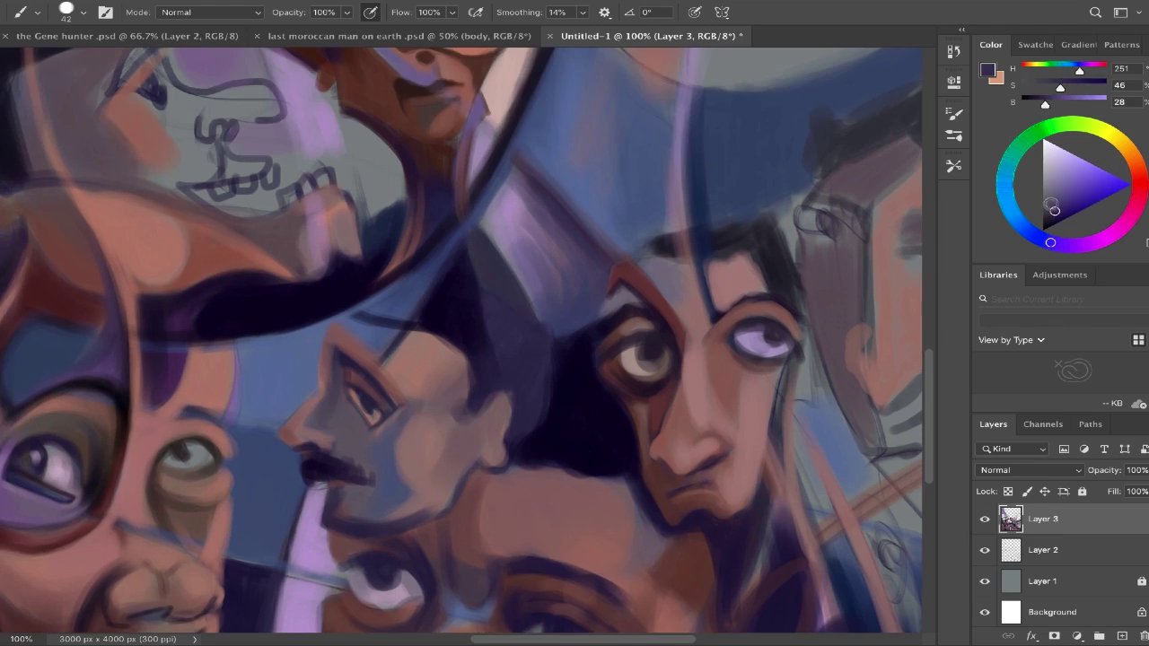
pyautogui.keyDown('alt'); pyautogui.click(519, 376); pyautogui.keyUp('alt')
pyautogui.keyDown('alt'); pyautogui.click(498, 392); pyautogui.keyUp('alt')
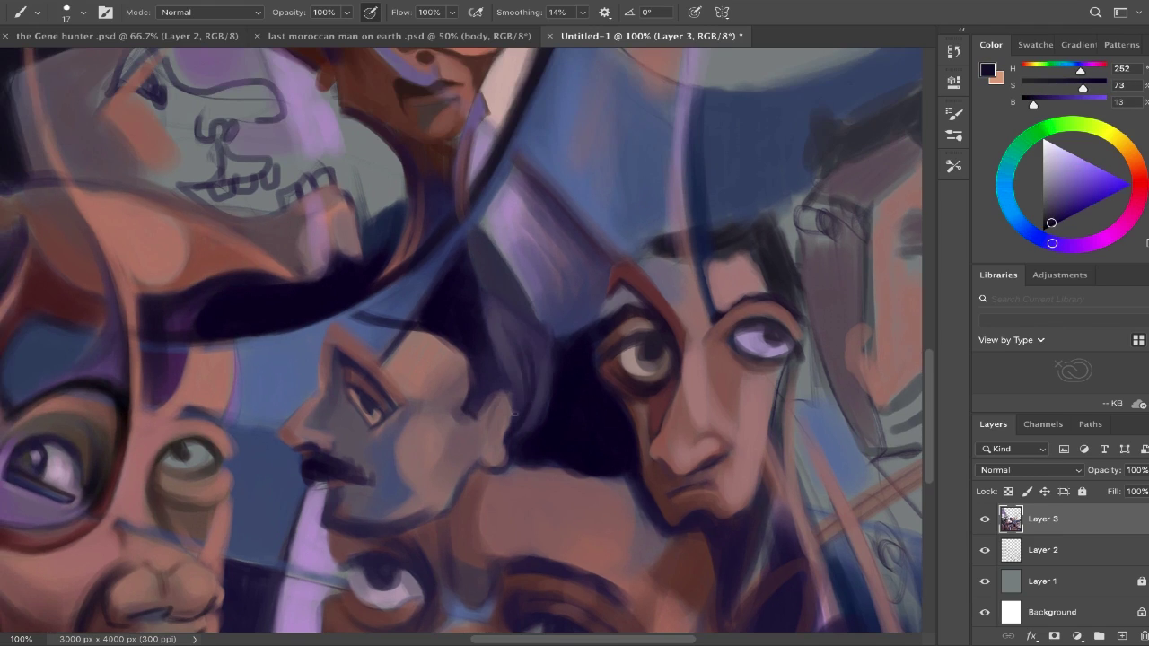
# Paint a light curled lock where the dark band meets the mustached man's hair and edge it in dark purple.
pyautogui.keyDown('alt'); pyautogui.click(375, 320); pyautogui.keyUp('alt')
pyautogui.moveTo(376, 319); pyautogui.dragTo(334, 287)
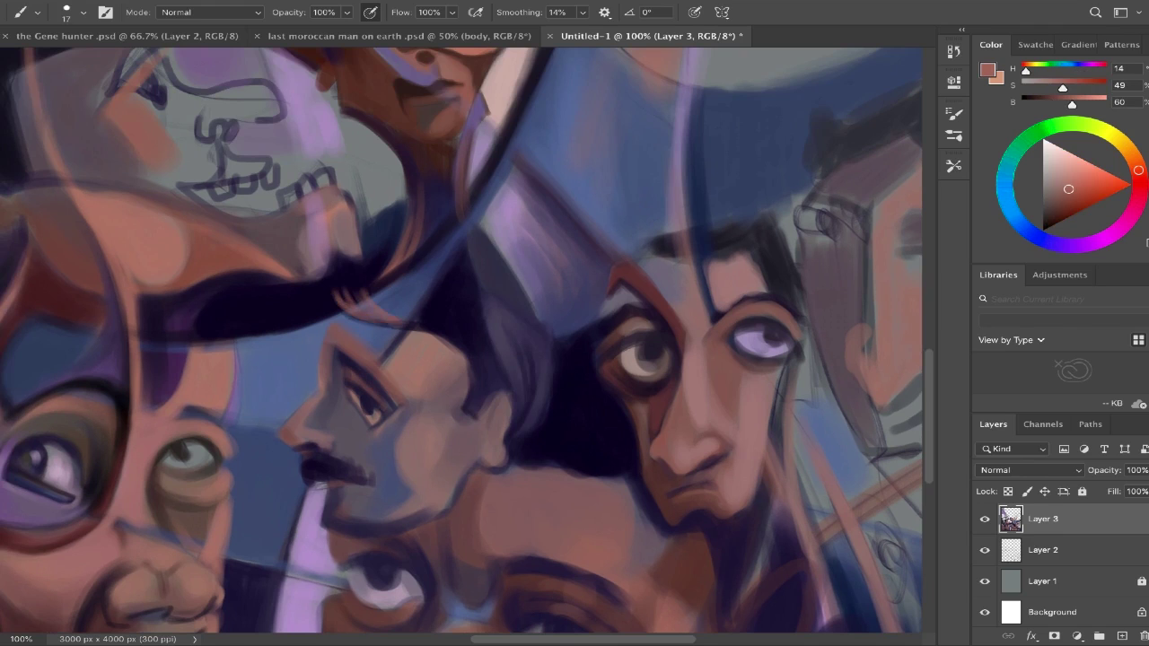
pyautogui.press(']')
pyautogui.press(']')
pyautogui.press(']')
pyautogui.press(']')
pyautogui.keyDown('alt'); pyautogui.click(412, 319); pyautogui.keyUp('alt')
pyautogui.moveTo(411, 318)
pyautogui.mouseDown()
pyautogui.moveTo(355, 311)
pyautogui.moveTo(370, 323)
pyautogui.moveTo(348, 291)
pyautogui.moveTo(414, 321)
pyautogui.moveTo(333, 325)
pyautogui.mouseUp()
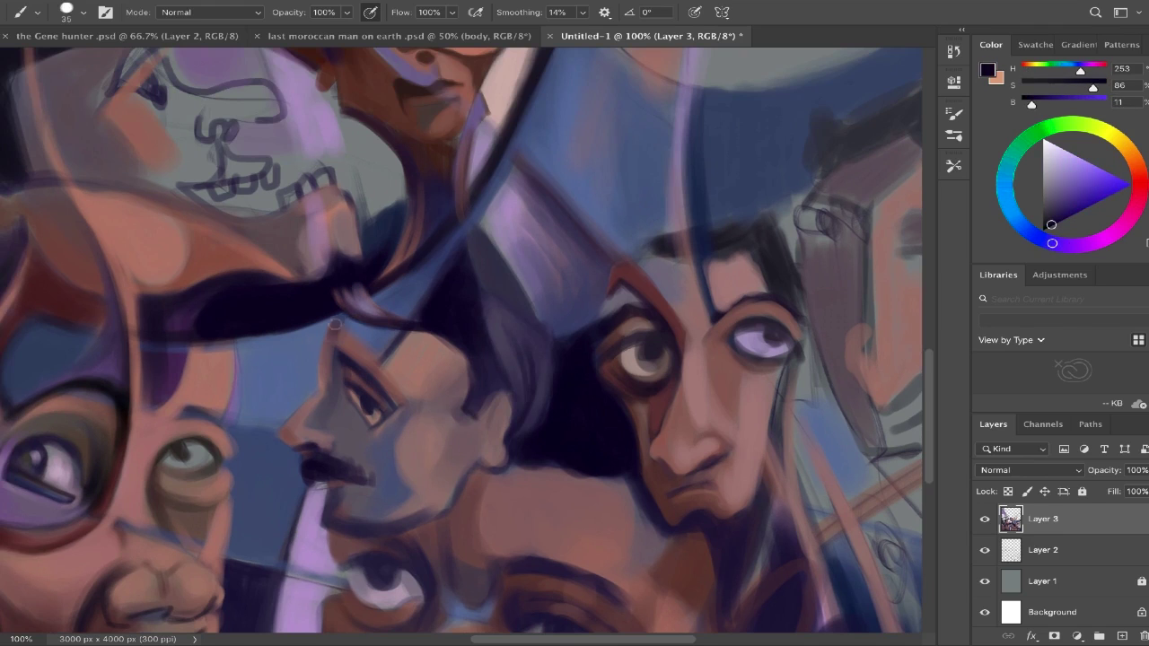
# Repaint the mustached man's cheek, jaw and chin with warm reddish-brown tones.
pyautogui.keyDown('alt'); pyautogui.click(412, 352); pyautogui.keyUp('alt')
pyautogui.press('[')
pyautogui.press('[')
pyautogui.press('[')
pyautogui.press('[')
pyautogui.press('[')
pyautogui.press('[')
pyautogui.keyDown('alt'); pyautogui.click(348, 413); pyautogui.keyUp('alt')
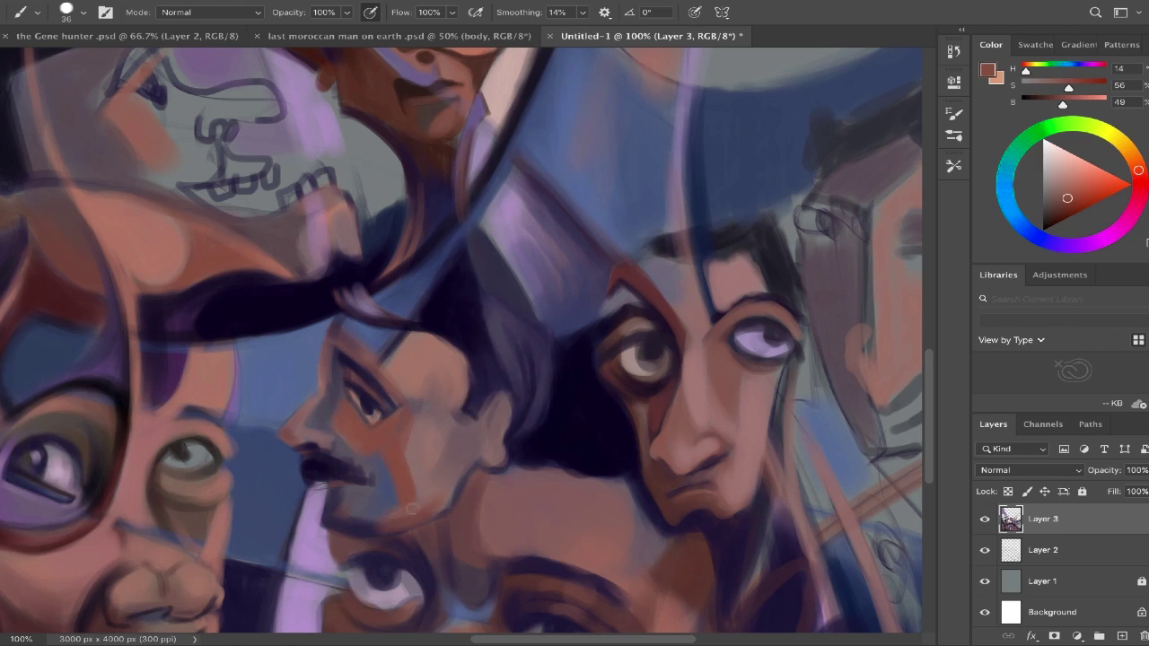
pyautogui.press('[')
pyautogui.keyDown('alt'); pyautogui.click(358, 516); pyautogui.keyUp('alt')
pyautogui.moveTo(355, 511)
pyautogui.mouseDown()
pyautogui.moveTo(410, 519)
pyautogui.moveTo(364, 458)
pyautogui.mouseUp()
# Refine the mustached man's nose, brow and eye area with dark reds and blend lilac into his cheek.
pyautogui.keyDown('alt'); pyautogui.click(344, 432); pyautogui.keyUp('alt')
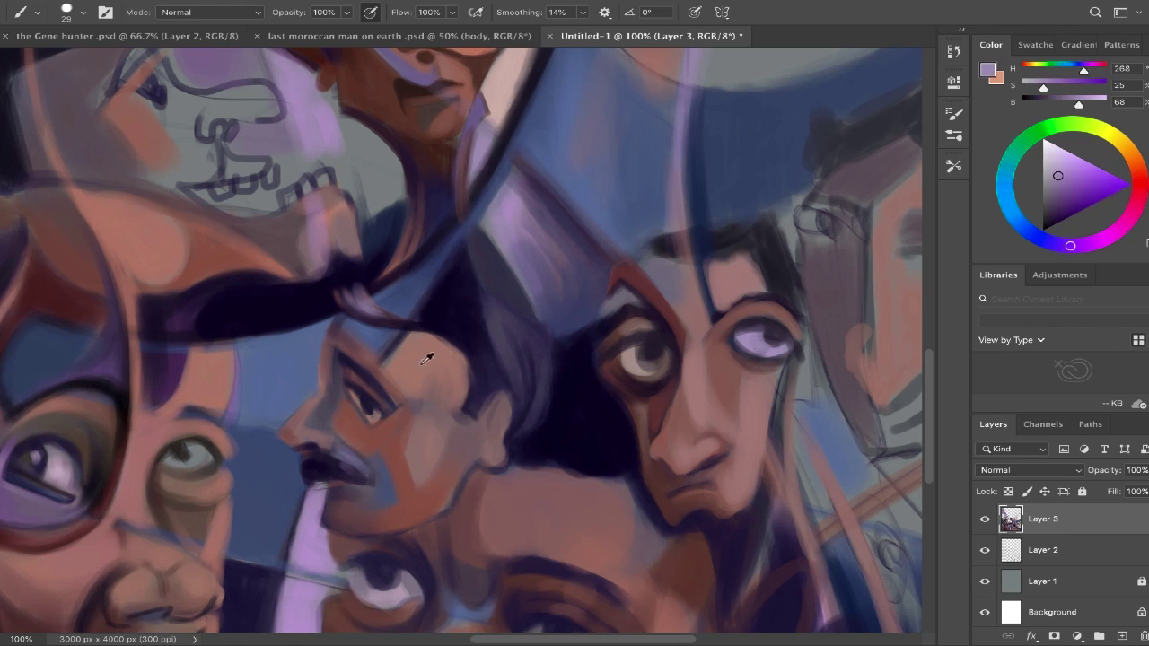
pyautogui.keyDown('alt'); pyautogui.click(342, 434); pyautogui.keyUp('alt')
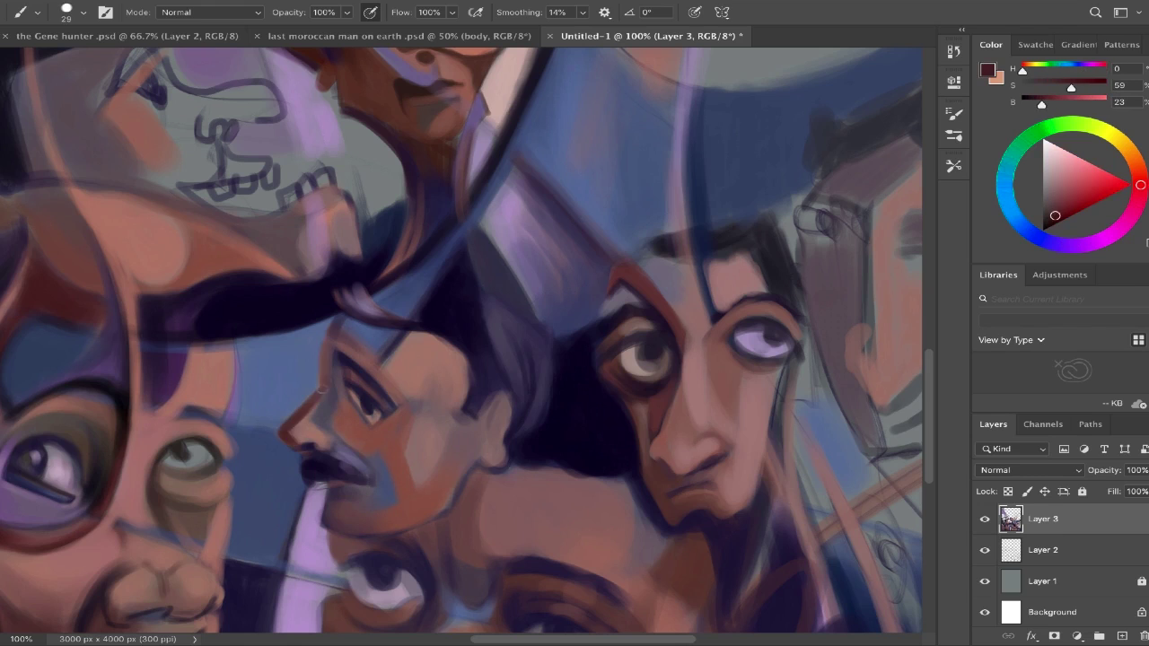
pyautogui.keyDown('alt'); pyautogui.click(293, 435); pyautogui.keyUp('alt')
pyautogui.keyDown('alt'); pyautogui.click(347, 378); pyautogui.keyUp('alt')
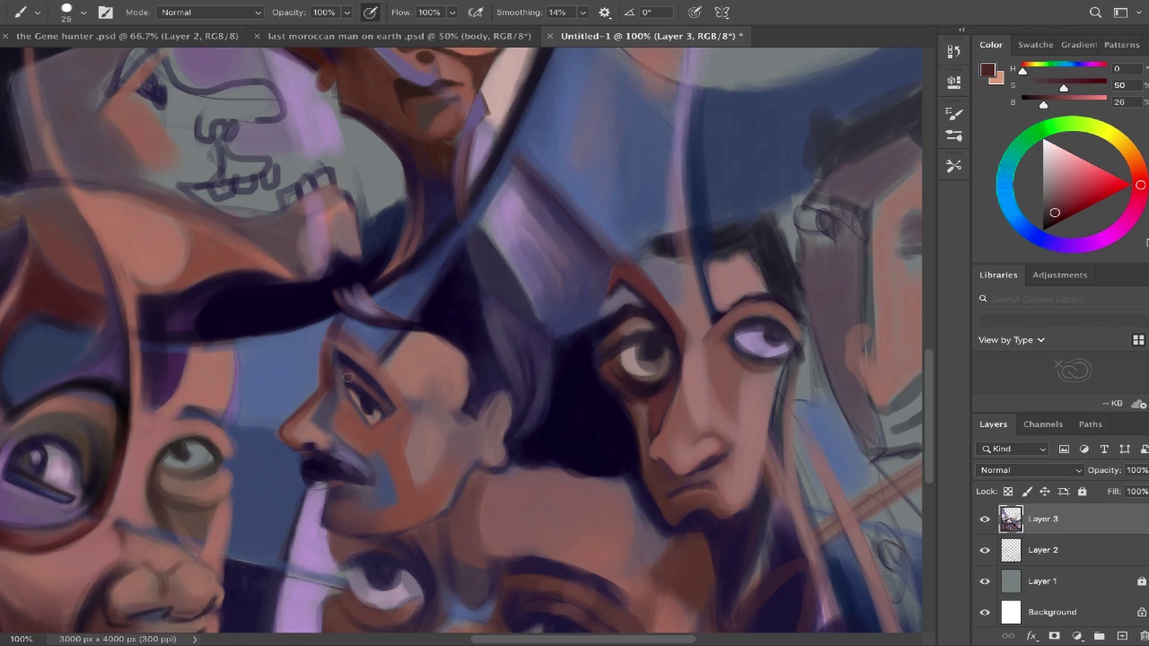
pyautogui.keyDown('alt'); pyautogui.click(357, 487); pyautogui.keyUp('alt')
pyautogui.press(']')
pyautogui.press(']')
pyautogui.press(']')
pyautogui.press(']')
pyautogui.keyDown('alt'); pyautogui.click(311, 431); pyautogui.keyUp('alt')
pyautogui.moveTo(395, 431); pyautogui.dragTo(343, 385)
# Darken the lids and outline around the bottom face's large near eye with deep reddish-brown.
pyautogui.keyDown('alt'); pyautogui.click(598, 363); pyautogui.keyUp('alt')
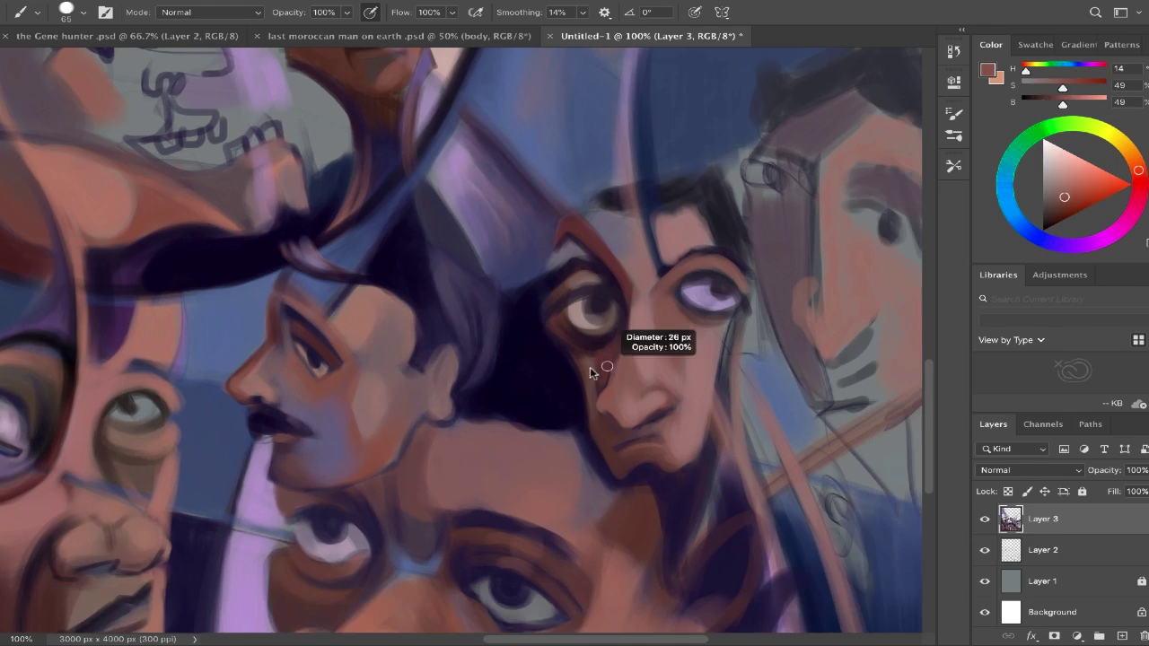
pyautogui.scroll(-6, 628, 341)
pyautogui.press('[')
pyautogui.press('[')
pyautogui.press('[')
pyautogui.press('[')
pyautogui.press('[')
pyautogui.press('[')
pyautogui.keyDown('alt'); pyautogui.click(74, 175); pyautogui.keyUp('alt')
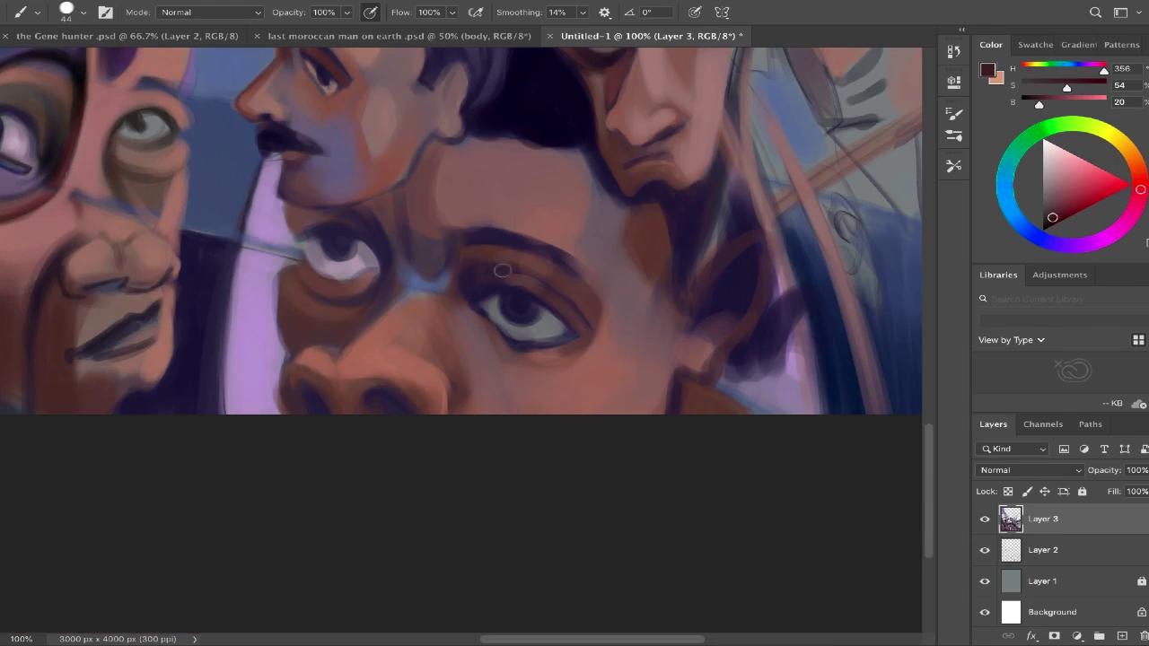
pyautogui.press('[')
pyautogui.press('[')
pyautogui.press('[')
pyautogui.press('[')
pyautogui.press('[')
pyautogui.moveTo(476, 308)
pyautogui.mouseDown()
pyautogui.moveTo(565, 334)
pyautogui.moveTo(588, 321)
pyautogui.moveTo(512, 361)
pyautogui.mouseUp()
# Refine the near eye's iris and shade the surrounding socket and inner corner with muted purple-brown.
pyautogui.keyDown('alt'); pyautogui.click(523, 294); pyautogui.keyUp('alt')
pyautogui.keyDown('alt'); pyautogui.click(523, 296); pyautogui.keyUp('alt')
pyautogui.press(']')
pyautogui.press(']')
pyautogui.press(']')
pyautogui.press(']')
pyautogui.keyDown('alt'); pyautogui.click(577, 333); pyautogui.keyUp('alt')
pyautogui.keyDown('alt'); pyautogui.click(457, 311); pyautogui.keyUp('alt')
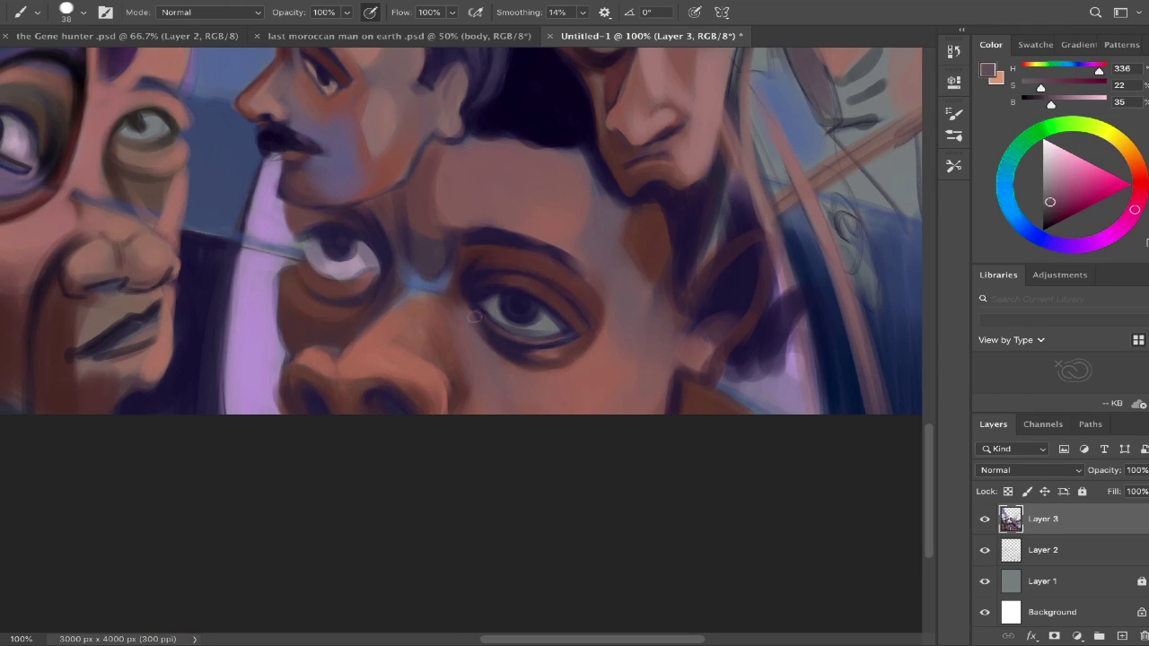
pyautogui.keyDown('alt'); pyautogui.click(552, 280); pyautogui.keyUp('alt')
pyautogui.keyDown('alt'); pyautogui.click(470, 260); pyautogui.keyUp('alt')
# Darken the bottom face's far brow and define the curved fold above its nose with dark and blue-grey outlines.
pyautogui.keyDown('alt'); pyautogui.click(389, 248); pyautogui.keyUp('alt')
pyautogui.press('[')
pyautogui.press('[')
pyautogui.press('[')
pyautogui.press('[')
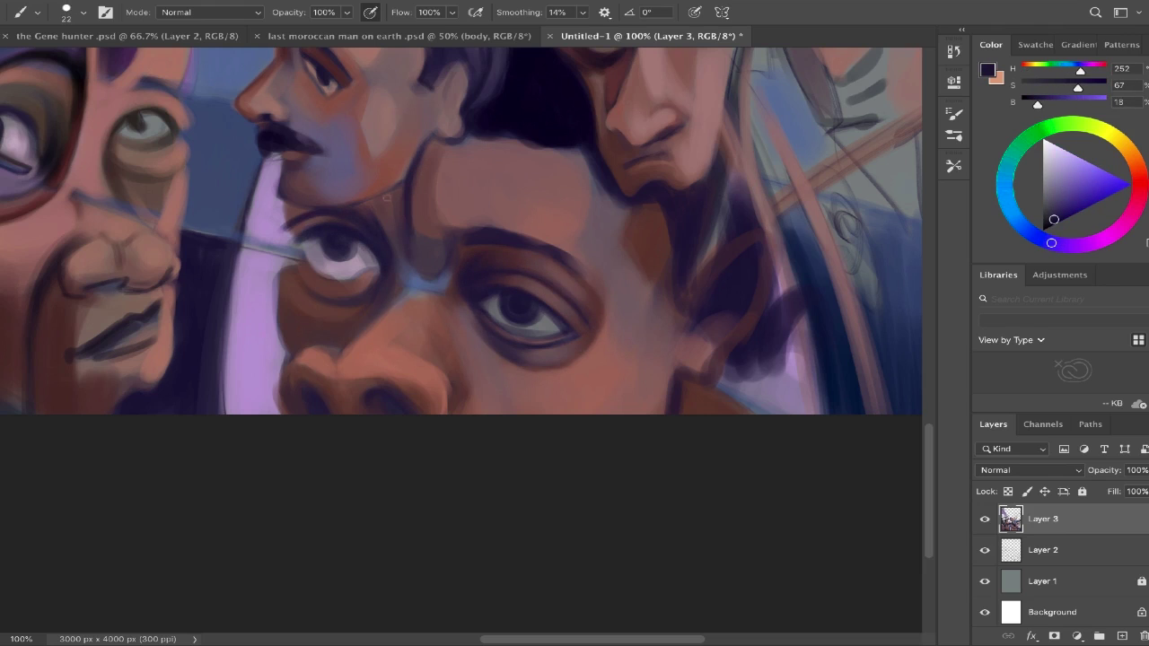
pyautogui.keyDown('alt'); pyautogui.click(411, 276); pyautogui.keyUp('alt')
pyautogui.keyDown('alt'); pyautogui.click(451, 321); pyautogui.keyUp('alt')
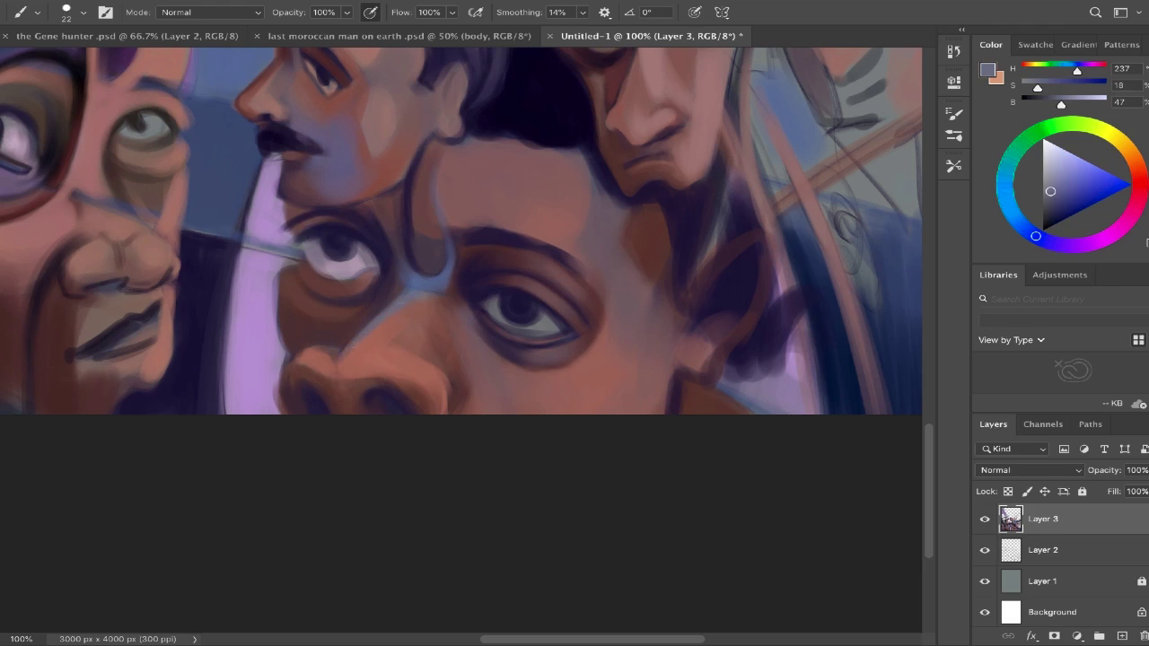
# Refine the bottom face's far eye with darker lid lines, a defined iris and shading beneath it.
pyautogui.keyDown('alt'); pyautogui.click(338, 239); pyautogui.keyUp('alt')
pyautogui.press('[')
pyautogui.press('[')
pyautogui.press('[')
pyautogui.moveTo(297, 266); pyautogui.dragTo(328, 275)
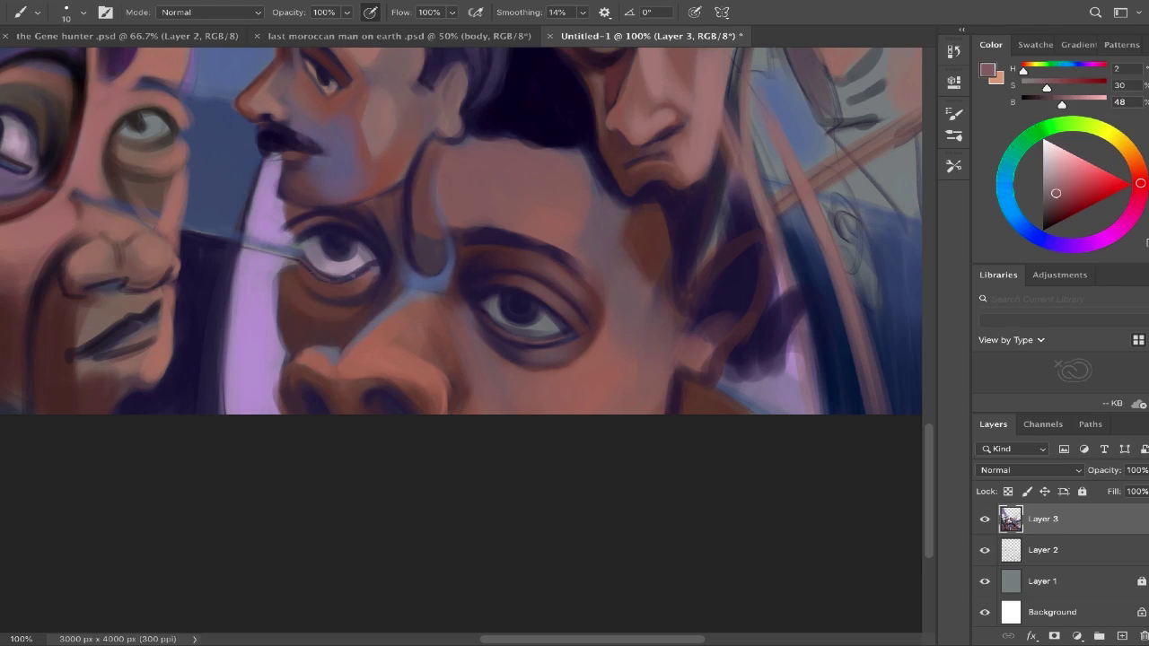
pyautogui.keyDown('alt'); pyautogui.click(350, 289); pyautogui.keyUp('alt')
pyautogui.press(']')
pyautogui.press(']')
pyautogui.press(']')
pyautogui.press(']')
pyautogui.press(']')
pyautogui.keyDown('alt'); pyautogui.click(334, 228); pyautogui.keyUp('alt')
pyautogui.moveTo(296, 243)
pyautogui.mouseDown()
pyautogui.moveTo(325, 270)
pyautogui.moveTo(375, 271)
pyautogui.mouseUp()
pyautogui.keyDown('alt'); pyautogui.click(341, 240); pyautogui.keyUp('alt')
pyautogui.keyDown('alt'); pyautogui.click(359, 244); pyautogui.keyUp('alt')
pyautogui.keyDown('alt'); pyautogui.click(370, 286); pyautogui.keyUp('alt')
pyautogui.keyDown('alt'); pyautogui.click(367, 305); pyautogui.keyUp('alt')
# Fill the big-nosed profile face above the mustached man with orange skin tone.
pyautogui.hotkey('ctrl', '-')
pyautogui.hotkey('ctrl', '-')
pyautogui.hotkey('ctrl', '-')
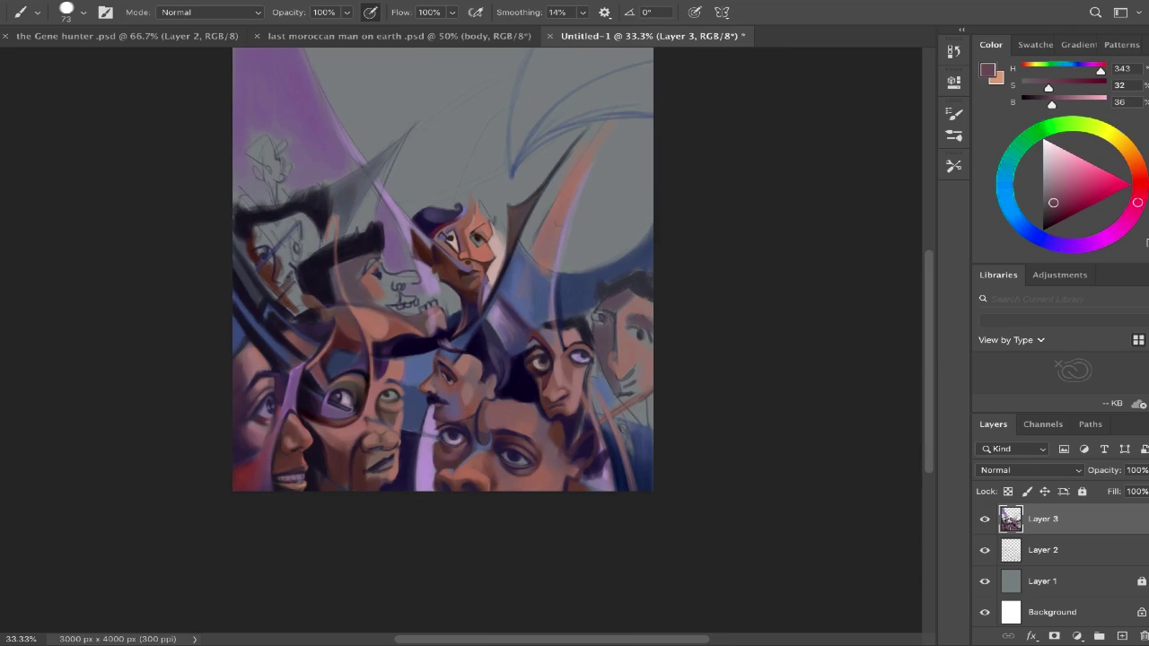
pyautogui.keyDown('alt'); pyautogui.click(567, 224); pyautogui.keyUp('alt')
pyautogui.press(']')
pyautogui.press(']')
pyautogui.keyDown('ctrl'); pyautogui.click(362, 268); pyautogui.keyUp('ctrl')
pyautogui.keyDown('ctrl'); pyautogui.click(362, 267); pyautogui.keyUp('ctrl')
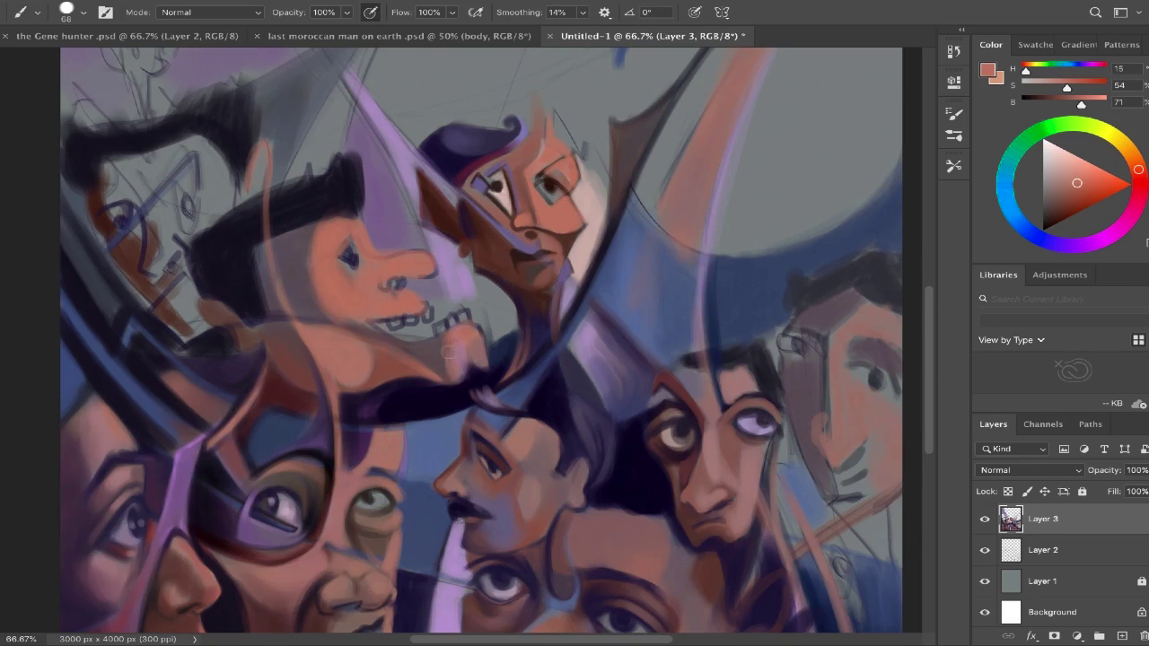
# Outline the big-nosed profile's jaw curve in dark purple and shade around its open mouth and chin.
pyautogui.keyDown('alt'); pyautogui.click(327, 330); pyautogui.keyUp('alt')
pyautogui.press('[')
pyautogui.press('[')
pyautogui.press('r')
pyautogui.moveTo(538, 269); pyautogui.dragTo(431, 394)
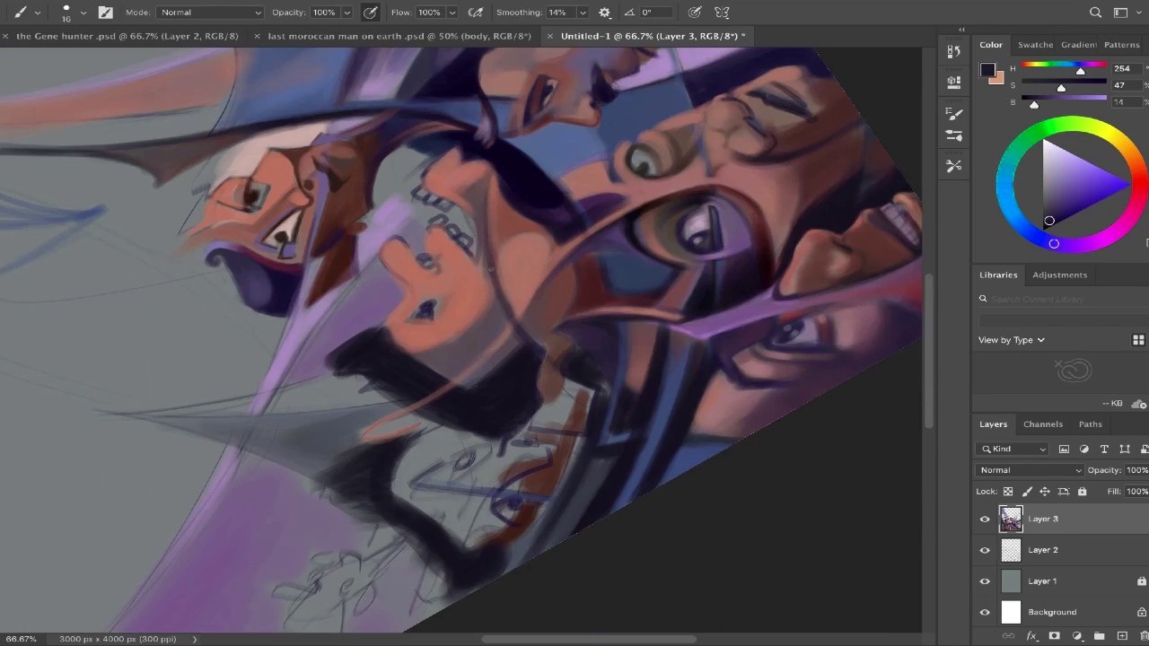
pyautogui.keyDown('alt'); pyautogui.click(499, 299); pyautogui.keyUp('alt')
pyautogui.moveTo(498, 299); pyautogui.dragTo(488, 277)
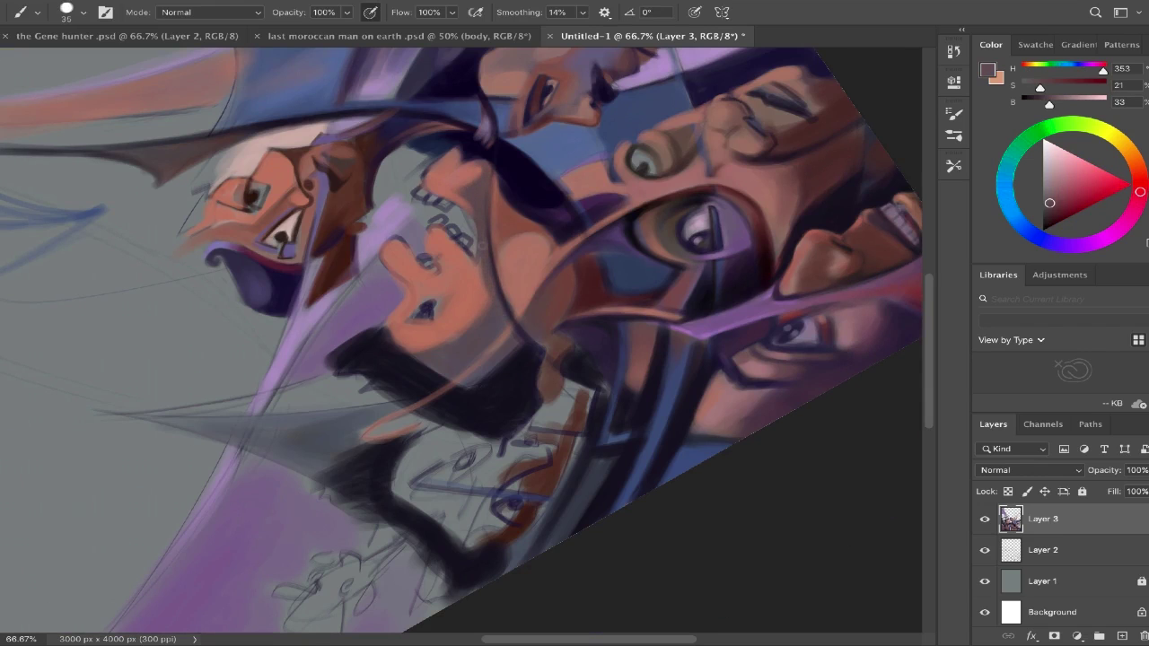
pyautogui.keyDown('alt'); pyautogui.click(453, 250); pyautogui.keyUp('alt')
pyautogui.keyDown('alt'); pyautogui.click(471, 230); pyautogui.keyUp('alt')
pyautogui.keyDown('alt'); pyautogui.click(466, 198); pyautogui.keyUp('alt')
# Paint the open mouth's upper and lower lips dark red around the teeth.
pyautogui.press('r')
pyautogui.moveTo(466, 270); pyautogui.dragTo(574, 377)
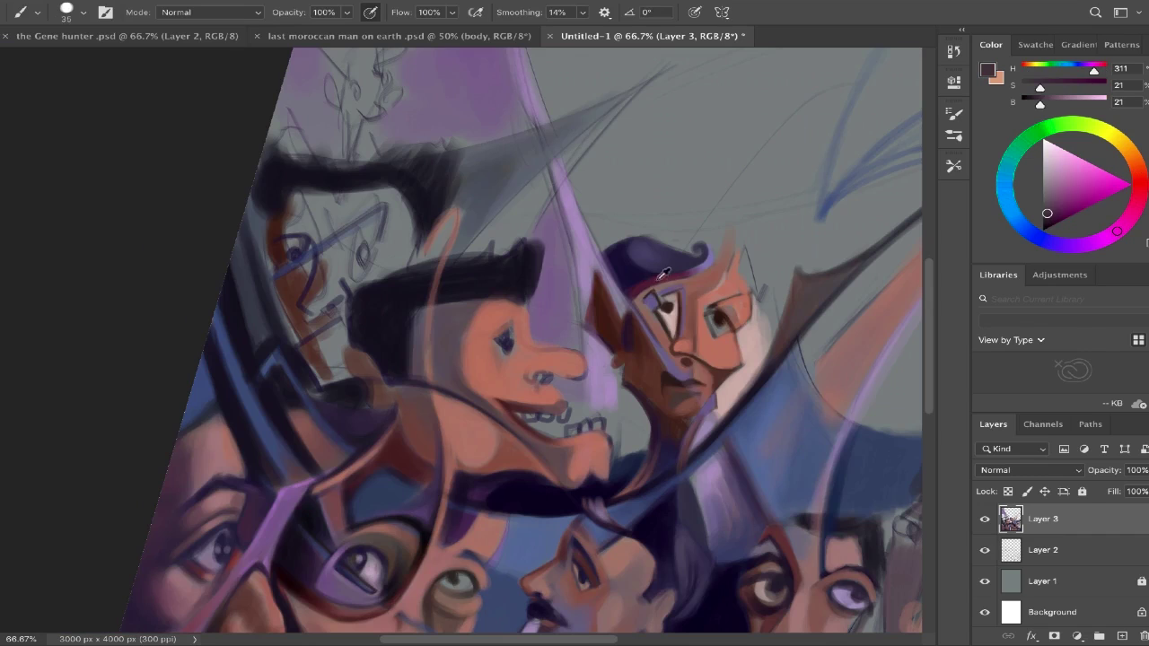
pyautogui.keyDown('alt'); pyautogui.click(645, 279); pyautogui.keyUp('alt')
pyautogui.keyDown('alt'); pyautogui.click(552, 409); pyautogui.keyUp('alt')
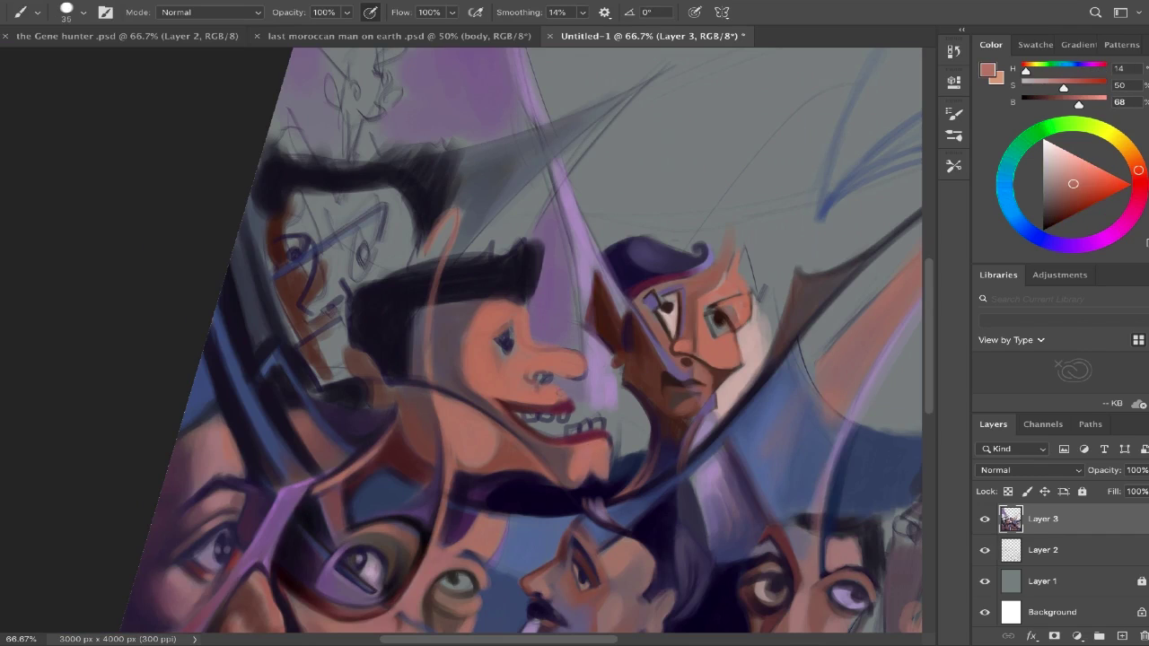
# Shade the underside and nostril of the same face's large nose with reddish-brown.
pyautogui.keyDown('alt'); pyautogui.click(574, 372); pyautogui.keyUp('alt')
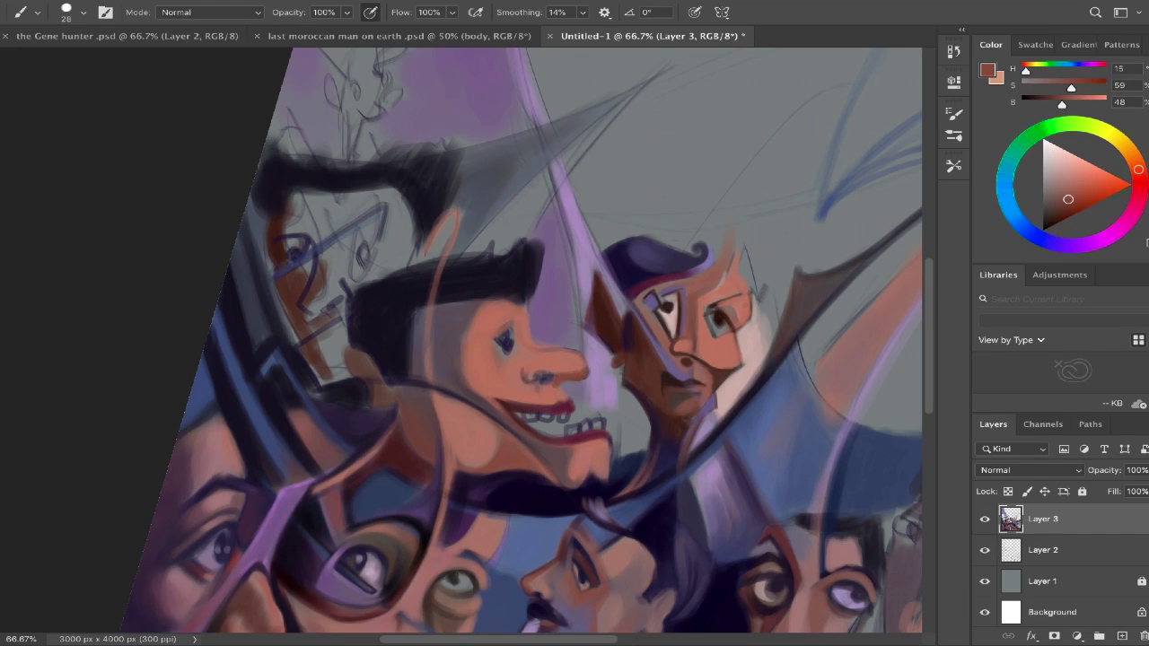
pyautogui.keyDown('alt'); pyautogui.click(531, 375); pyautogui.keyUp('alt')
pyautogui.keyDown('alt'); pyautogui.click(519, 385); pyautogui.keyUp('alt')
pyautogui.keyDown('alt'); pyautogui.click(547, 379); pyautogui.keyUp('alt')
# Define the same face's eye and brow with dark purple and reddish-brown strokes.
pyautogui.keyDown('alt'); pyautogui.click(699, 268); pyautogui.keyUp('alt')
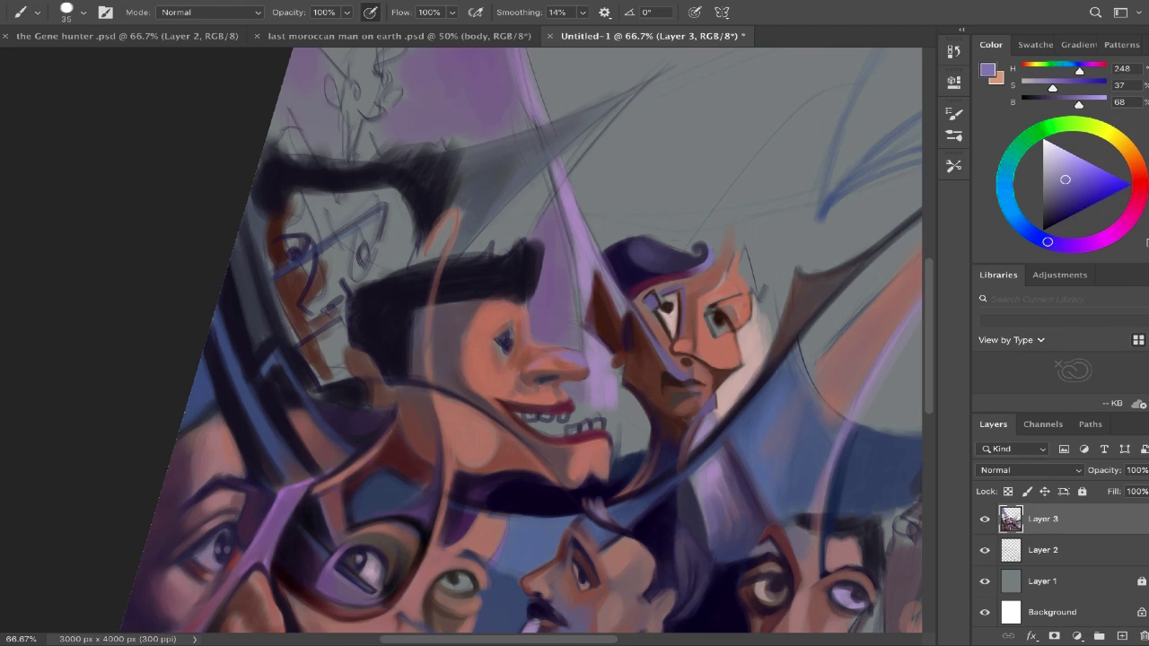
pyautogui.keyDown('alt'); pyautogui.click(537, 278); pyautogui.keyUp('alt')
pyautogui.keyDown('alt'); pyautogui.click(494, 344); pyautogui.keyUp('alt')
pyautogui.press(']')
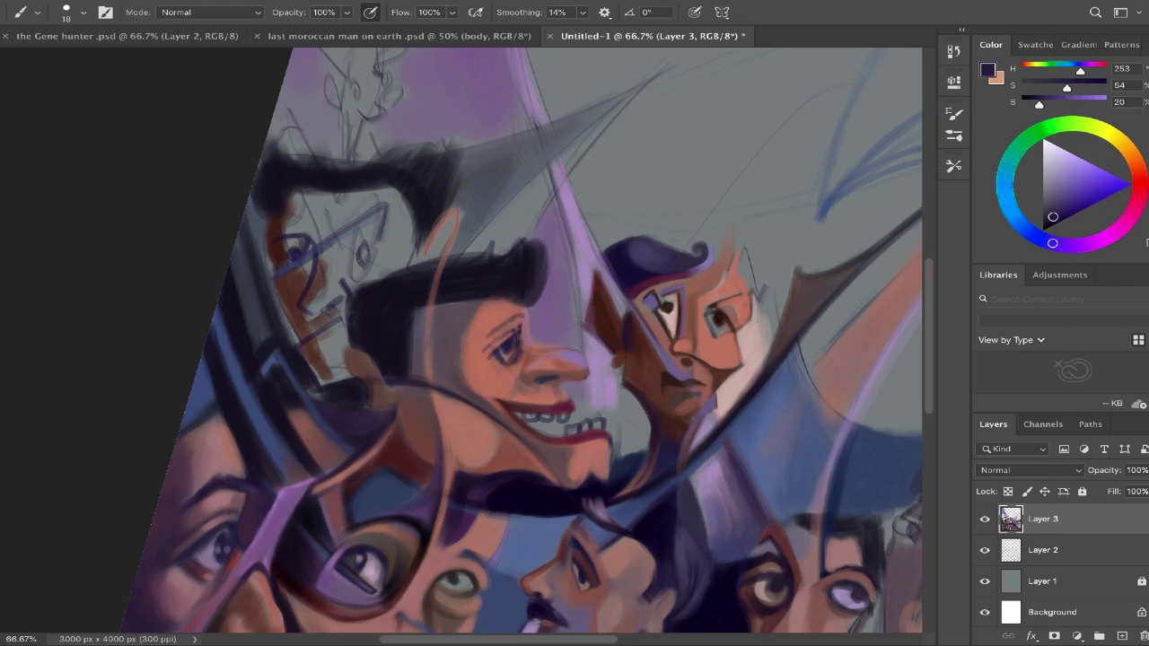
pyautogui.keyDown('alt'); pyautogui.click(492, 333); pyautogui.keyUp('alt')
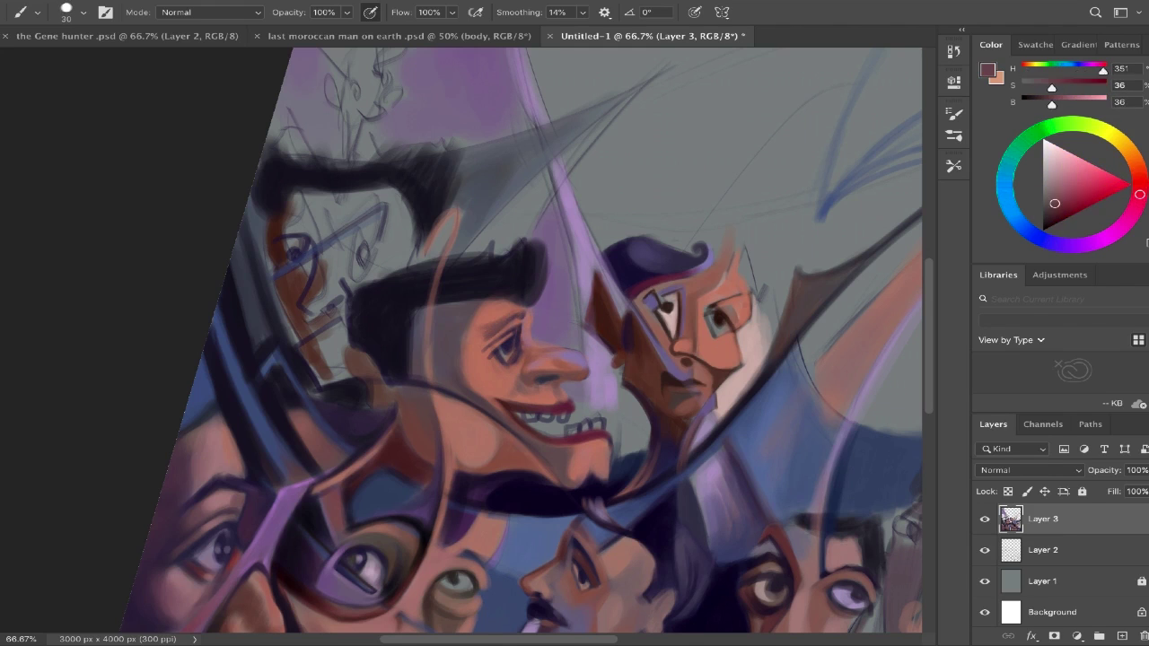
# Blend reddish-brown shading over the big-nosed profile's brow and the eyelid folds around the eye.
pyautogui.keyDown('alt'); pyautogui.click(595, 370); pyautogui.keyUp('alt')
pyautogui.press('[')
pyautogui.press('[')
pyautogui.scroll(4, 504, 350)
pyautogui.moveTo(489, 328)
pyautogui.mouseDown()
pyautogui.moveTo(525, 359)
pyautogui.moveTo(532, 339)
pyautogui.mouseUp()
pyautogui.keyDown('alt'); pyautogui.click(511, 323); pyautogui.keyUp('alt')
pyautogui.press('[')
pyautogui.keyDown('alt'); pyautogui.click(491, 397); pyautogui.keyUp('alt')
pyautogui.press(']')
pyautogui.press(']')
pyautogui.press(']')
pyautogui.press(']')
pyautogui.press(']')
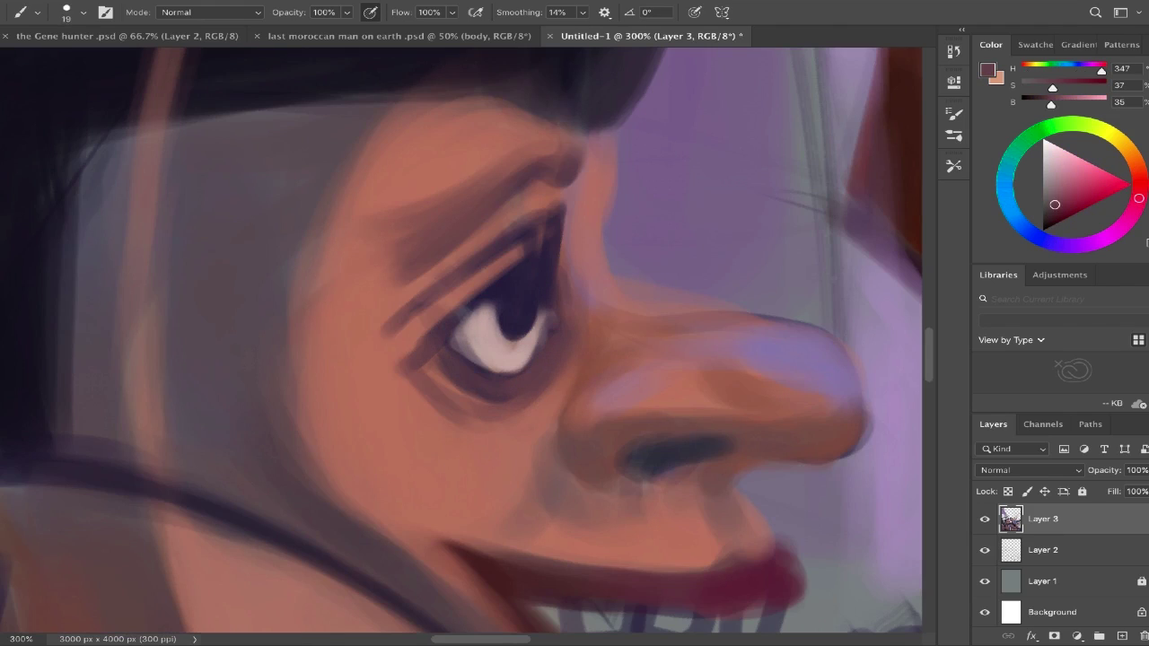
pyautogui.keyDown('alt'); pyautogui.click(446, 236); pyautogui.keyUp('alt')
pyautogui.moveTo(404, 287); pyautogui.dragTo(485, 269)
# Sharpen the same eye's upper lid line with dark purple and shade along its lower lid.
pyautogui.press('[')
pyautogui.press('[')
pyautogui.press('[')
pyautogui.press('[')
pyautogui.press('[')
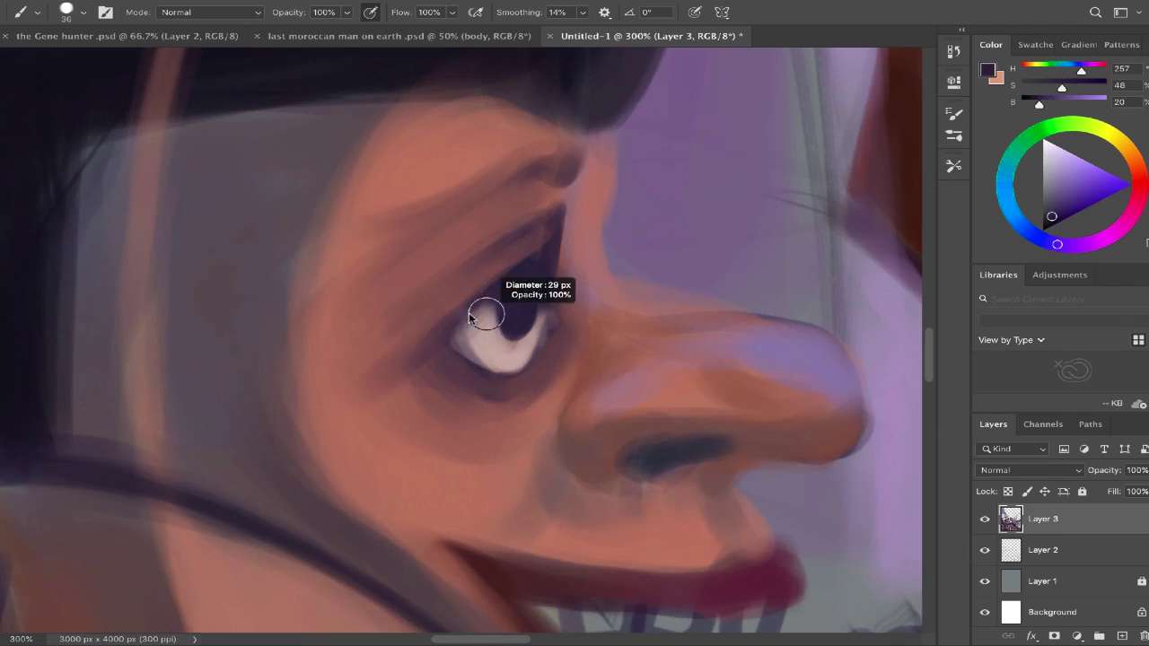
pyautogui.keyDown('alt'); pyautogui.click(512, 320); pyautogui.keyUp('alt')
pyautogui.keyDown('alt'); pyautogui.click(454, 352); pyautogui.keyUp('alt')
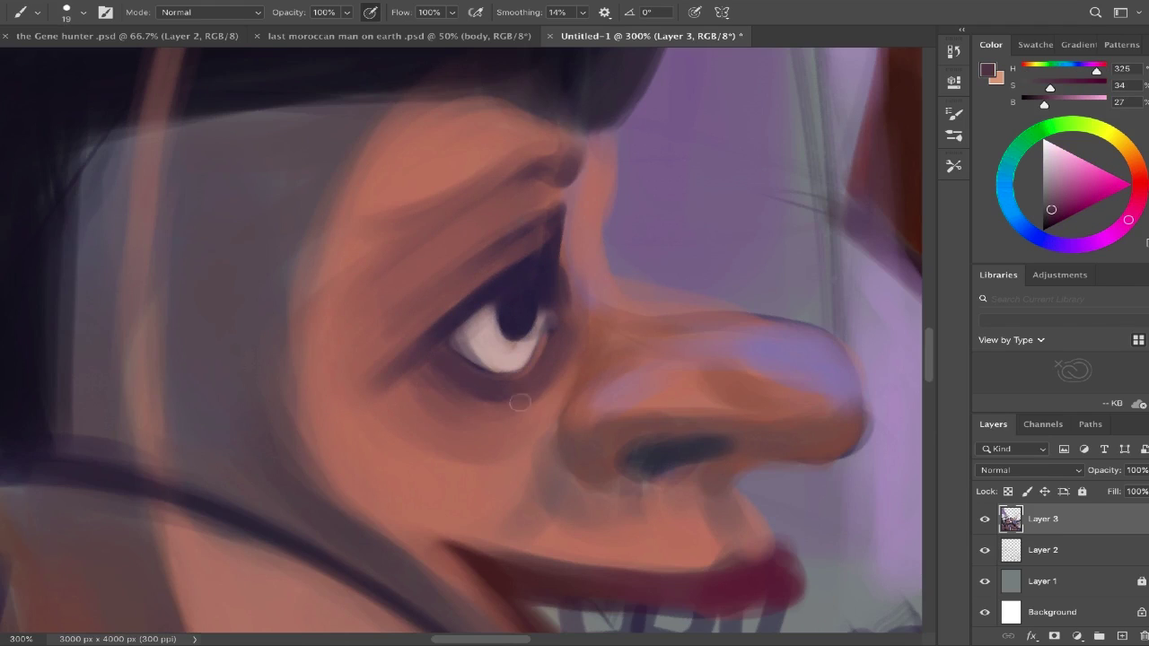
pyautogui.moveTo(458, 395); pyautogui.dragTo(539, 422)
# Darken the bag under the eye and soften the eye's inner corner into the nose bridge with reddish-brown.
pyautogui.keyDown('alt'); pyautogui.click(529, 381); pyautogui.keyUp('alt')
pyautogui.press(']')
pyautogui.press(']')
pyautogui.press(']')
pyautogui.press(']')
pyautogui.press(']')
pyautogui.press('[')
pyautogui.press('[')
pyautogui.keyDown('alt'); pyautogui.click(442, 333); pyautogui.keyUp('alt')
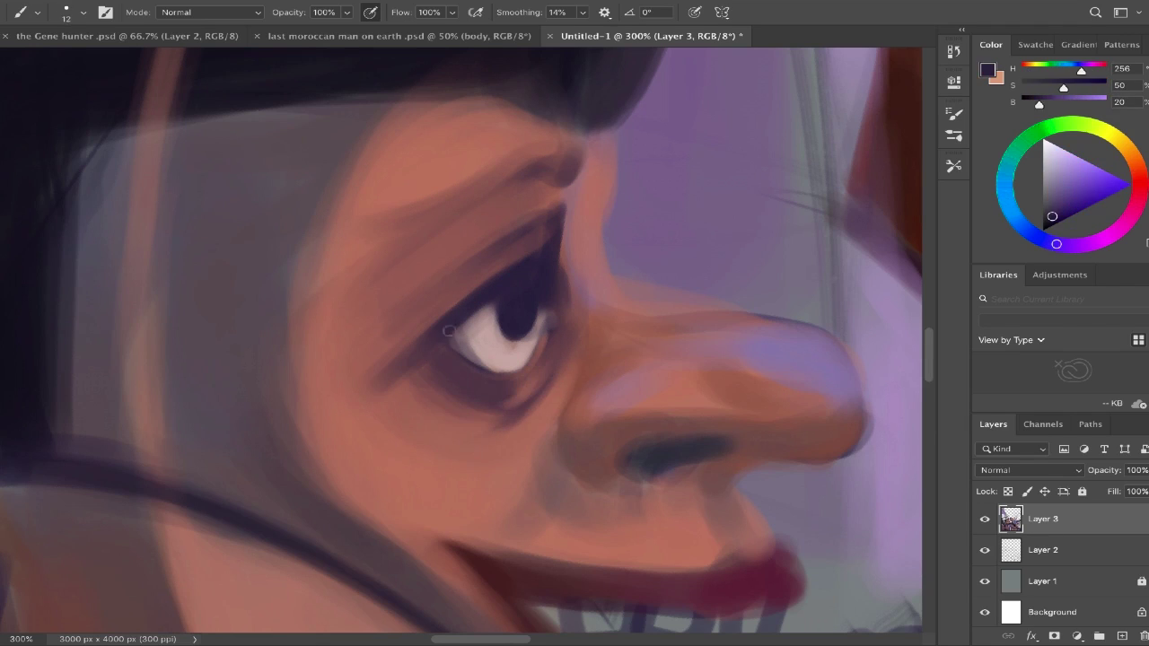
pyautogui.keyDown('alt'); pyautogui.click(496, 262); pyautogui.keyUp('alt')
pyautogui.keyDown('alt'); pyautogui.click(589, 295); pyautogui.keyUp('alt')
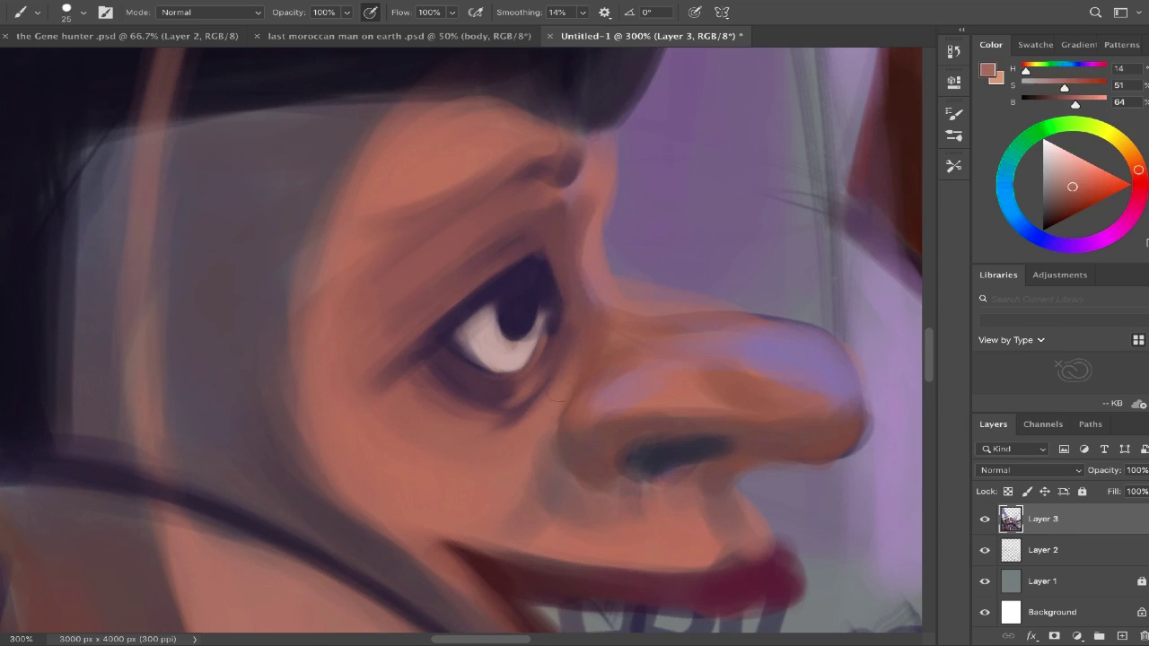
# Outline the big nose's nostril wing and the adjoining cheek fold with thin dark purple strokes.
pyautogui.moveTo(591, 486)
pyautogui.mouseDown()
pyautogui.moveTo(564, 419)
pyautogui.moveTo(665, 362)
pyautogui.moveTo(524, 510)
pyautogui.mouseUp()
pyautogui.keyDown('alt'); pyautogui.click(596, 421); pyautogui.keyUp('alt')
pyautogui.press('[')
pyautogui.press('[')
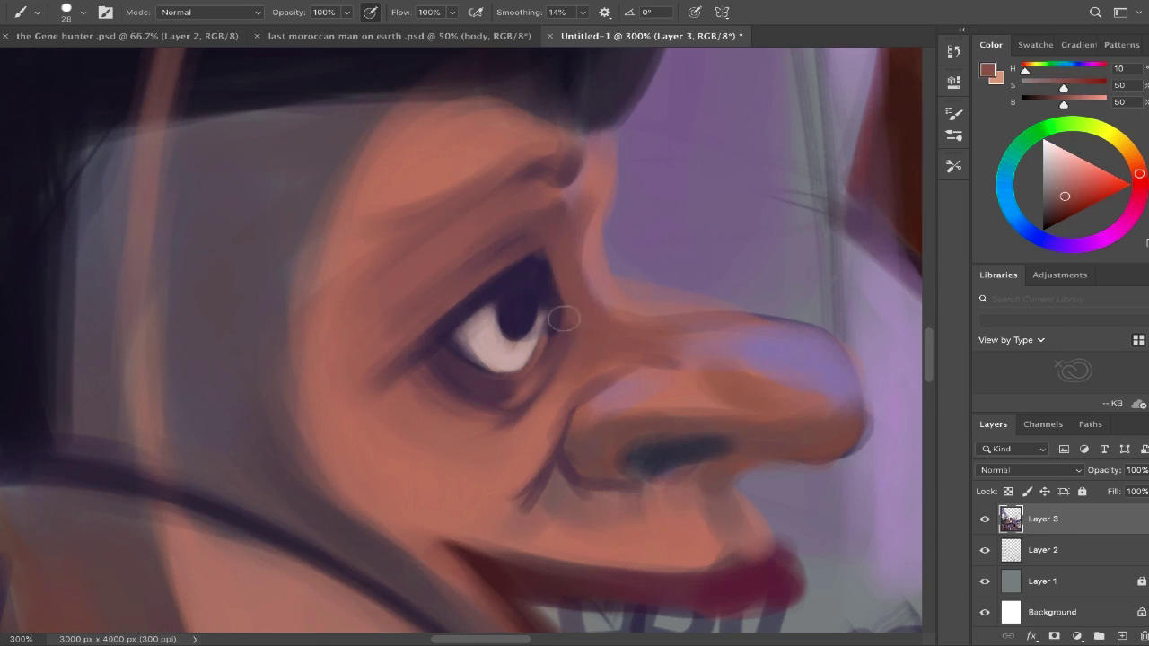
# Draw the upper eyelid crease and hatch the eyebrow with thin dark purple lines.
pyautogui.keyDown('alt'); pyautogui.click(530, 260); pyautogui.keyUp('alt')
pyautogui.moveTo(539, 240); pyautogui.dragTo(436, 275)
pyautogui.moveTo(579, 161)
pyautogui.mouseDown()
pyautogui.moveTo(395, 202)
pyautogui.moveTo(332, 193)
pyautogui.mouseUp()
pyautogui.moveTo(448, 202); pyautogui.dragTo(363, 229)
pyautogui.keyDown('alt'); pyautogui.click(536, 262); pyautogui.keyUp('alt')
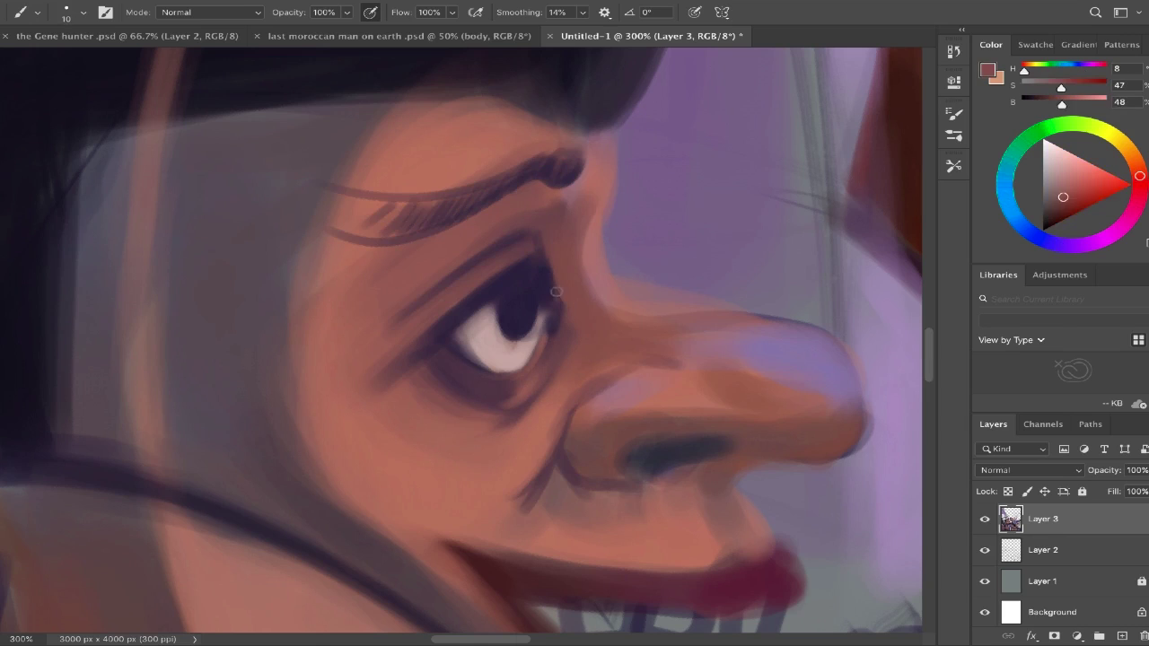
# Add a pupil highlight and pink under-eye tint, and soften the shading above the upper lid.
pyautogui.keyDown('alt'); pyautogui.click(549, 353); pyautogui.keyUp('alt')
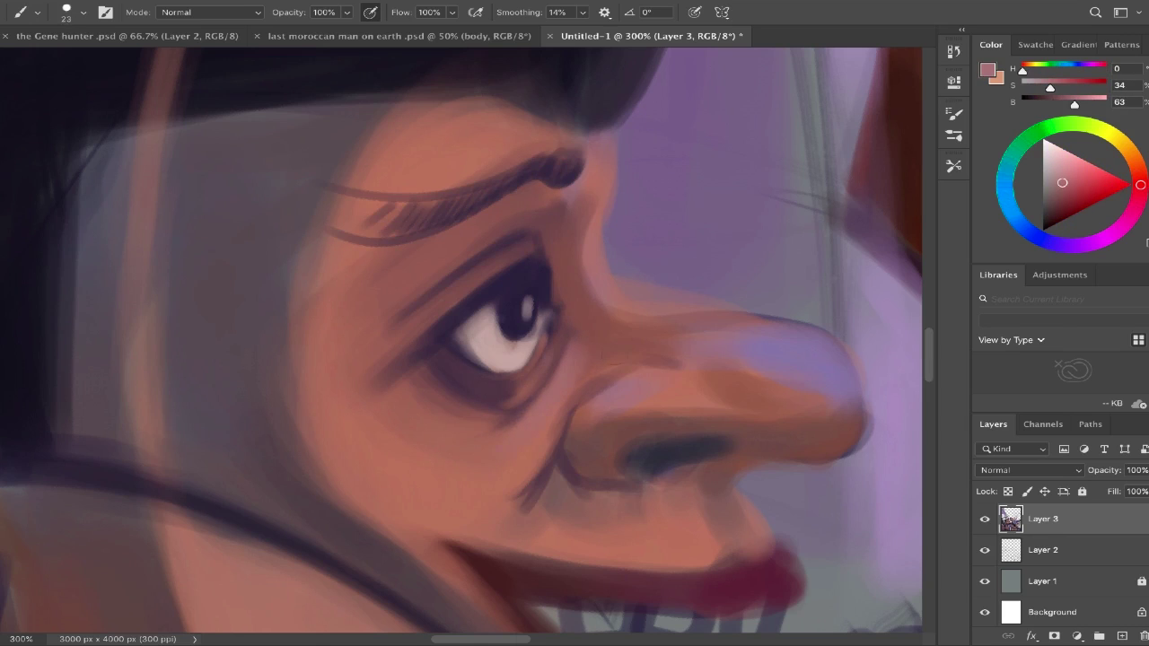
pyautogui.keyDown('alt'); pyautogui.click(554, 287); pyautogui.keyUp('alt')
pyautogui.moveTo(512, 242); pyautogui.dragTo(404, 296)
pyautogui.moveTo(438, 249); pyautogui.dragTo(382, 266)
pyautogui.keyDown('alt'); pyautogui.click(494, 358); pyautogui.keyUp('alt')
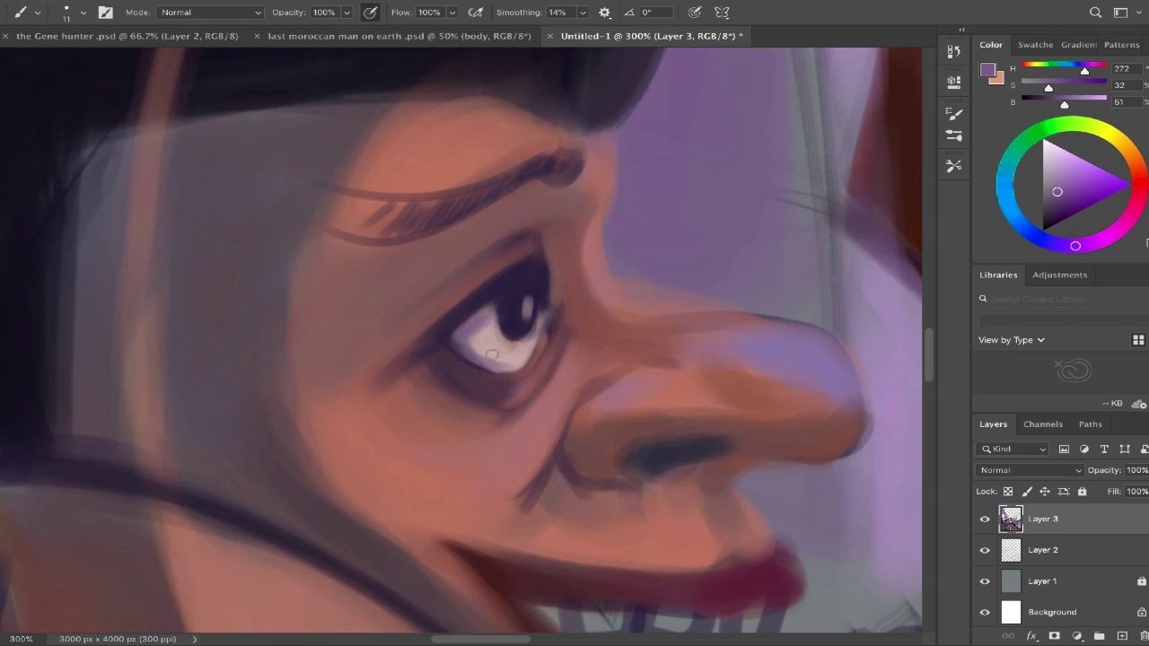
# Paint the iris dark green and refine the lower lid with sampled dark purple and reddish skin tones.
pyautogui.press('[')
pyautogui.moveTo(503, 316); pyautogui.dragTo(518, 329)
pyautogui.keyDown('alt'); pyautogui.click(498, 305); pyautogui.keyUp('alt')
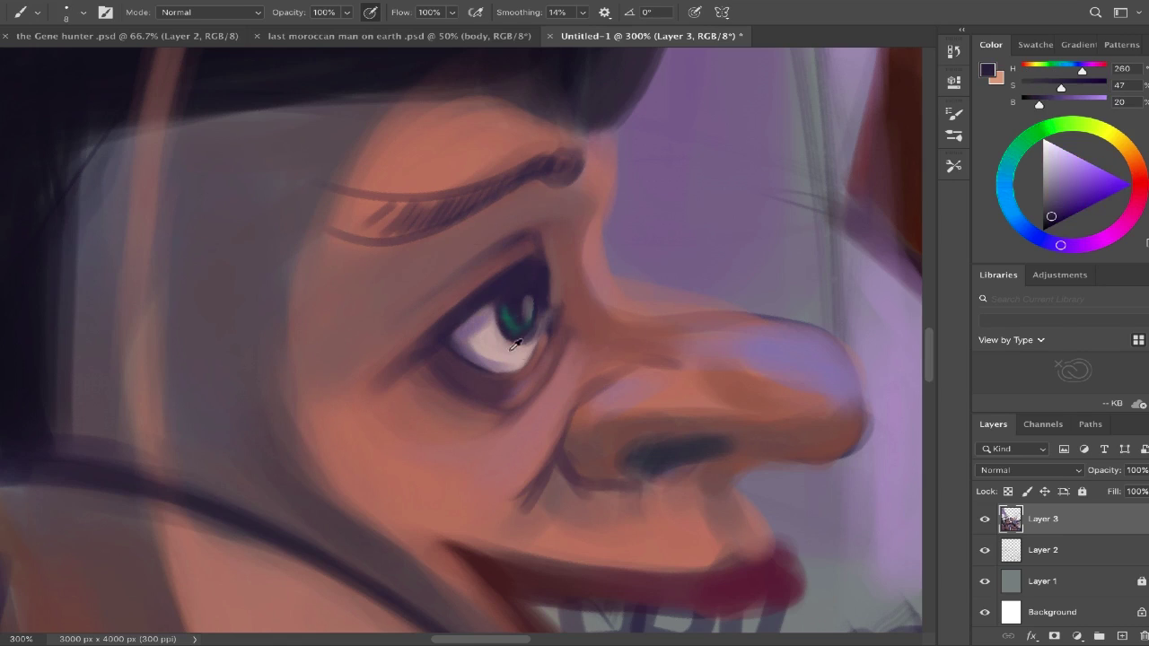
pyautogui.keyDown('alt'); pyautogui.click(548, 362); pyautogui.keyUp('alt')
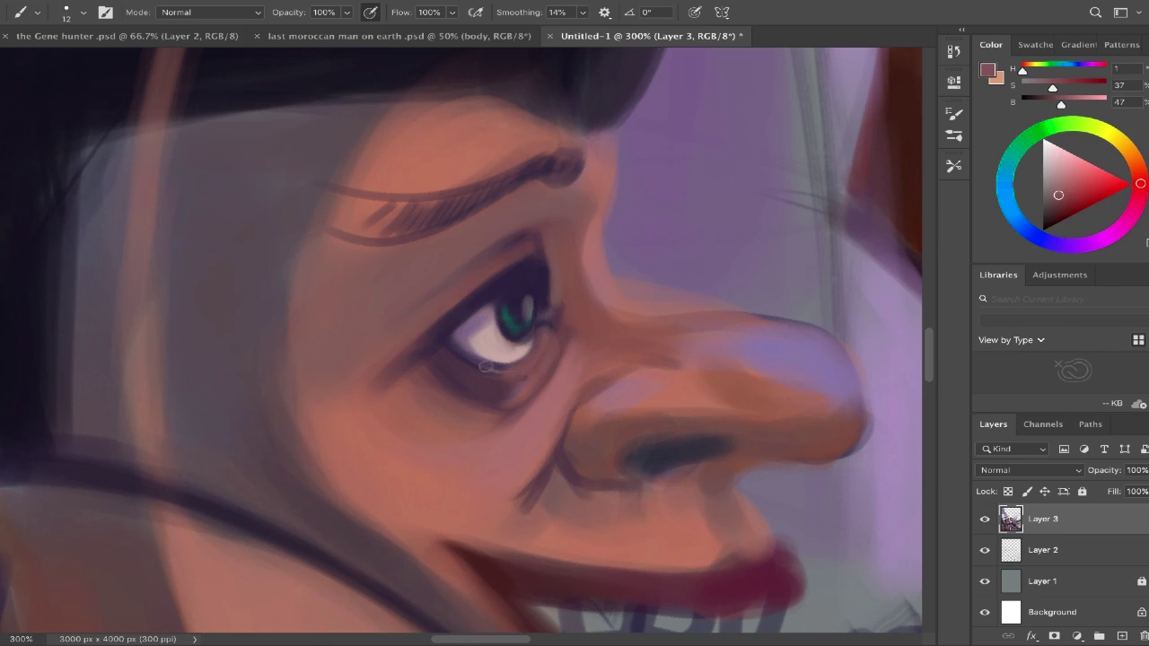
pyautogui.keyDown('alt'); pyautogui.click(577, 299); pyautogui.keyUp('alt')
pyautogui.press(']')
pyautogui.press(']')
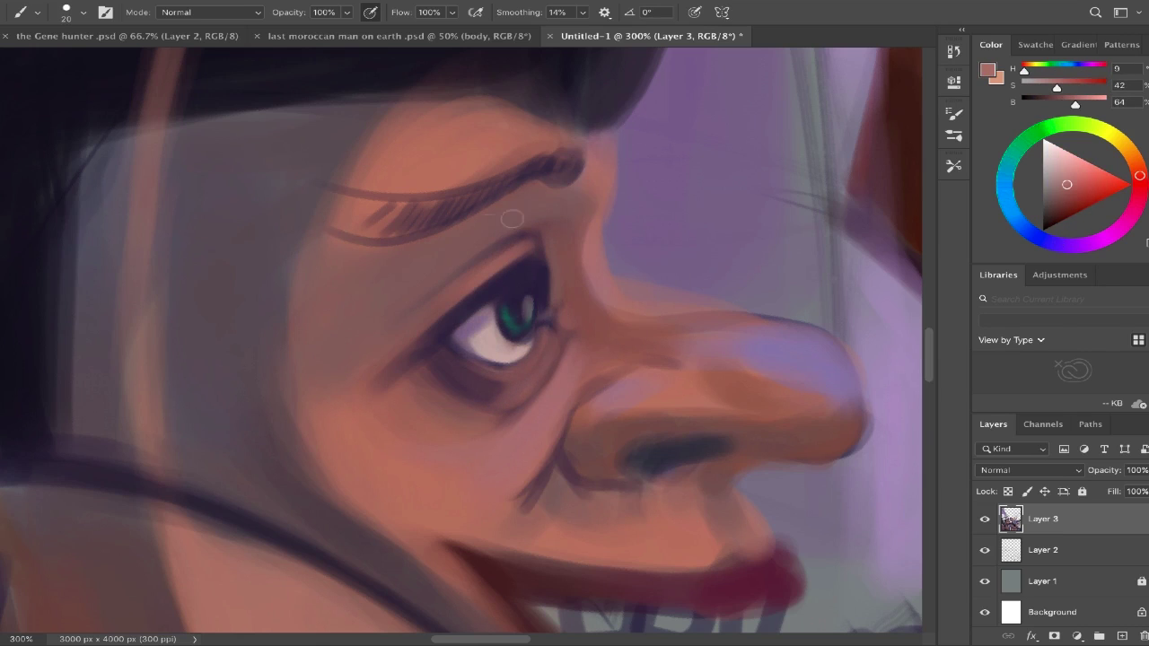
# Add dark lash strokes at the eye's inner corner and fine detail along the lower lid's rim.
pyautogui.keyDown('alt'); pyautogui.click(563, 332); pyautogui.keyUp('alt')
pyautogui.keyDown('alt'); pyautogui.click(537, 286); pyautogui.keyUp('alt')
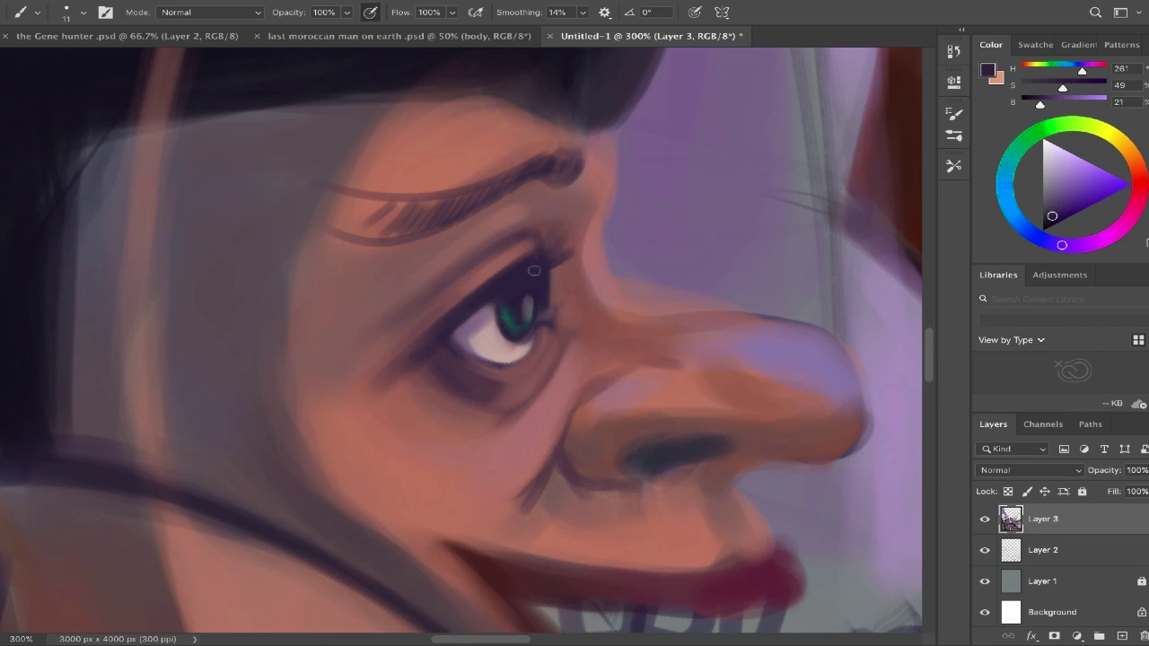
pyautogui.keyDown('alt'); pyautogui.click(459, 354); pyautogui.keyUp('alt')
pyautogui.press('[')
pyautogui.press('[')
pyautogui.press('[')
pyautogui.press('[')
pyautogui.press('[')
pyautogui.keyDown('alt'); pyautogui.click(539, 315); pyautogui.keyUp('alt')
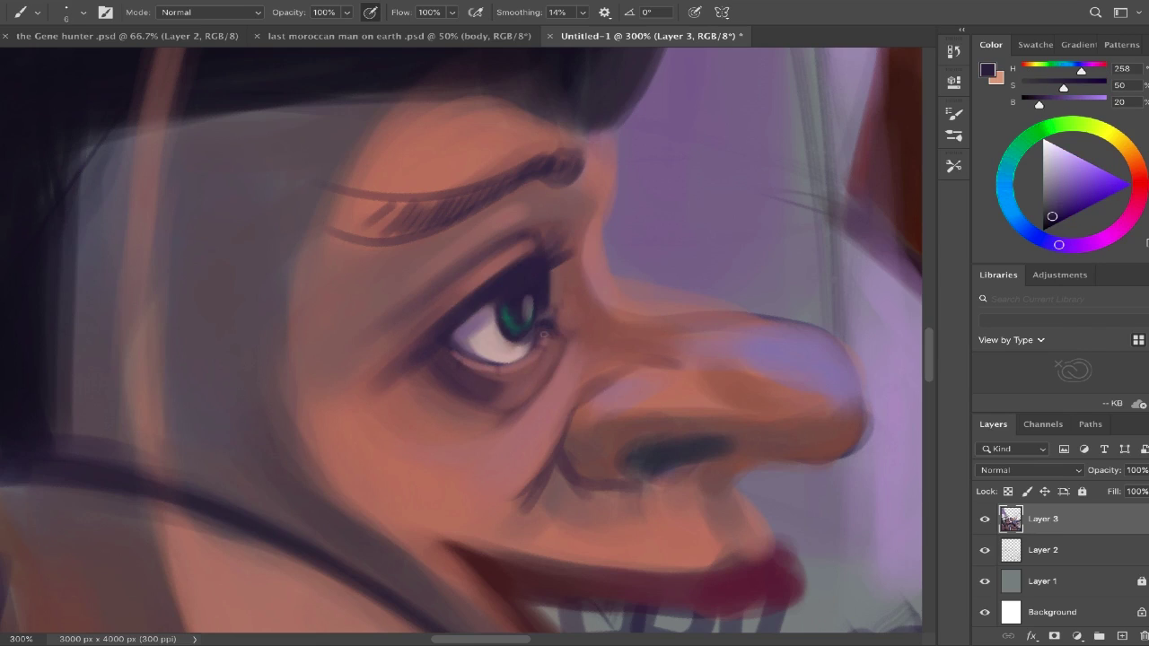
pyautogui.keyDown('alt'); pyautogui.click(485, 297); pyautogui.keyUp('alt')
pyautogui.keyDown('alt'); pyautogui.click(549, 241); pyautogui.keyUp('alt')
# Paint a light peach highlight on the tip of the big-nosed profile's chin.
pyautogui.moveTo(555, 330); pyautogui.dragTo(476, 281)
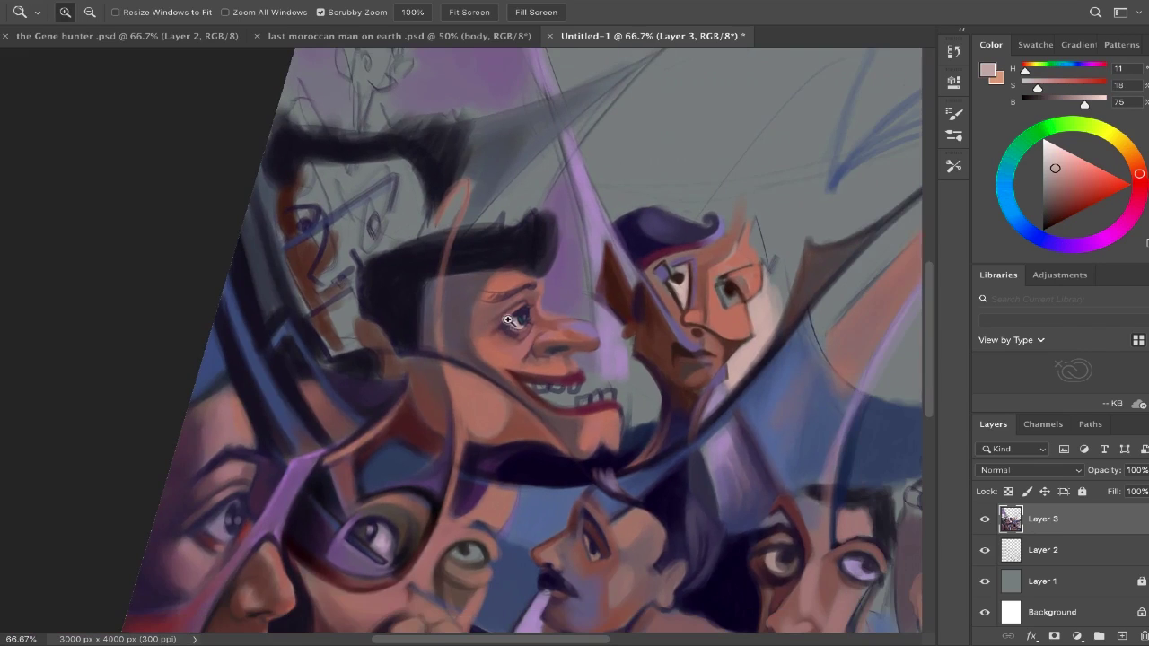
pyautogui.press('Escape')
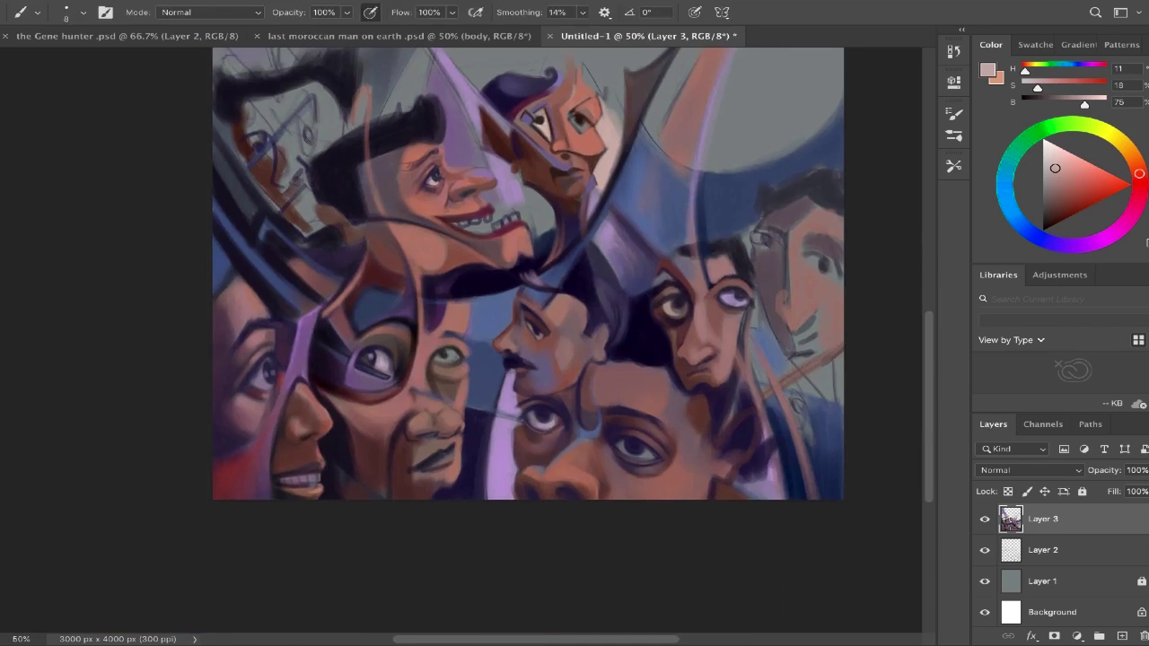
pyautogui.moveTo(636, 387); pyautogui.dragTo(473, 292)
pyautogui.hotkey('ctrl', '1')
pyautogui.press('b')
pyautogui.keyDown('alt'); pyautogui.click(454, 238); pyautogui.keyUp('alt')
pyautogui.keyDown('alt'); pyautogui.click(525, 71); pyautogui.keyUp('alt')
pyautogui.keyDown('alt'); pyautogui.click(354, 246); pyautogui.keyUp('alt')
pyautogui.keyDown('alt'); pyautogui.click(391, 296); pyautogui.keyUp('alt')
pyautogui.keyDown('alt'); pyautogui.click(473, 268); pyautogui.keyUp('alt')
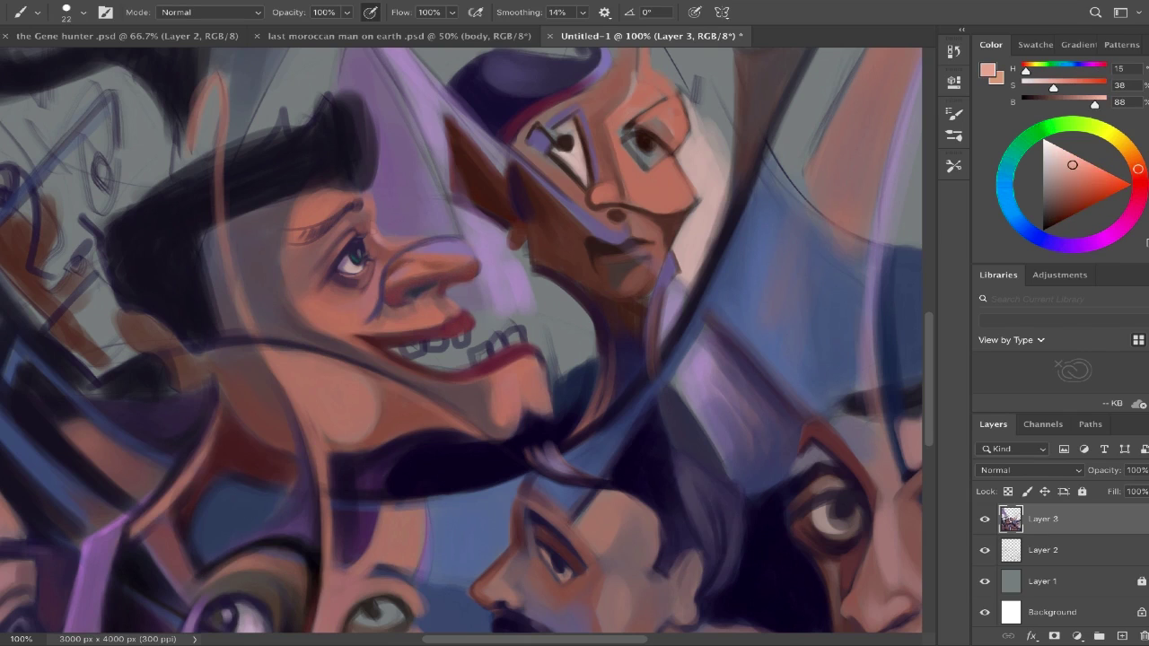
pyautogui.keyDown('alt'); pyautogui.click(529, 377); pyautogui.keyUp('alt')
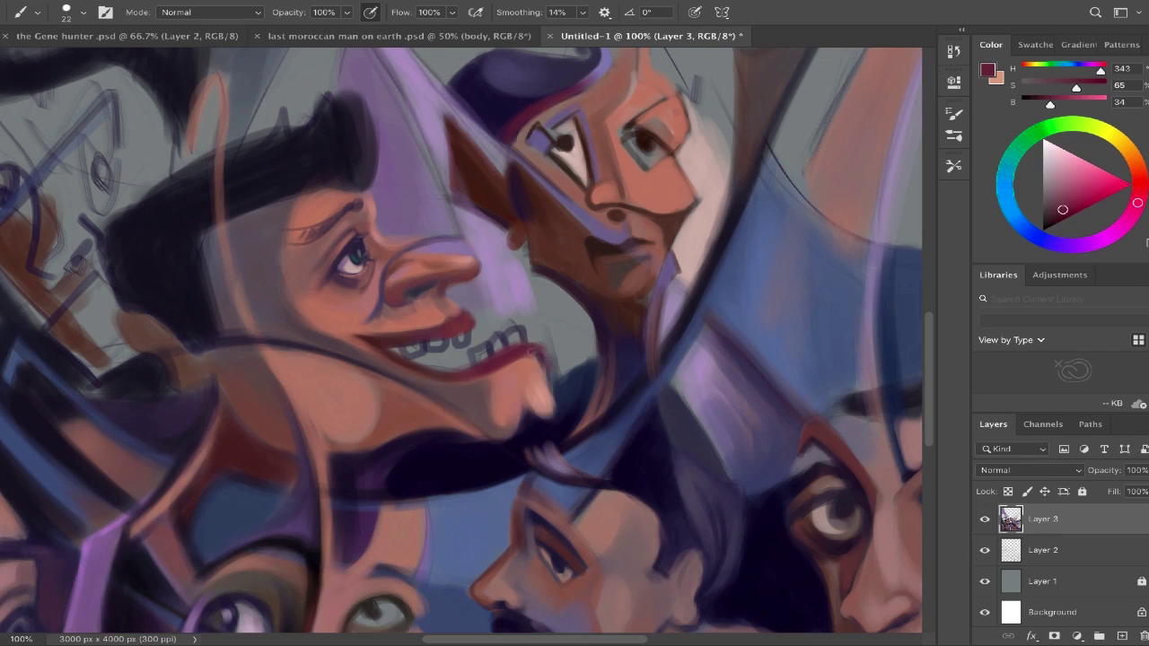
# Round off the protruding tip of the lower lip with dark red and blend the chin beneath it.
pyautogui.keyDown('alt'); pyautogui.click(538, 368); pyautogui.keyUp('alt')
pyautogui.keyDown('alt'); pyautogui.click(540, 368); pyautogui.keyUp('alt')
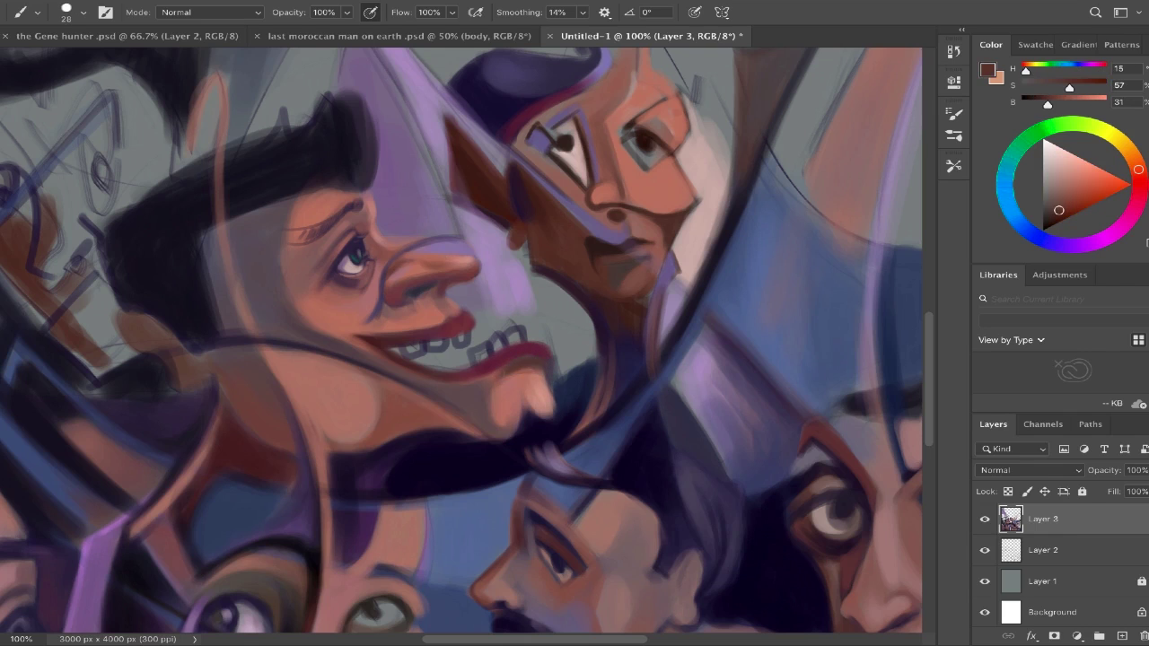
pyautogui.keyDown('alt'); pyautogui.click(533, 377); pyautogui.keyUp('alt')
pyautogui.keyDown('alt'); pyautogui.click(535, 354); pyautogui.keyUp('alt')
pyautogui.keyDown('alt'); pyautogui.click(397, 320); pyautogui.keyUp('alt')
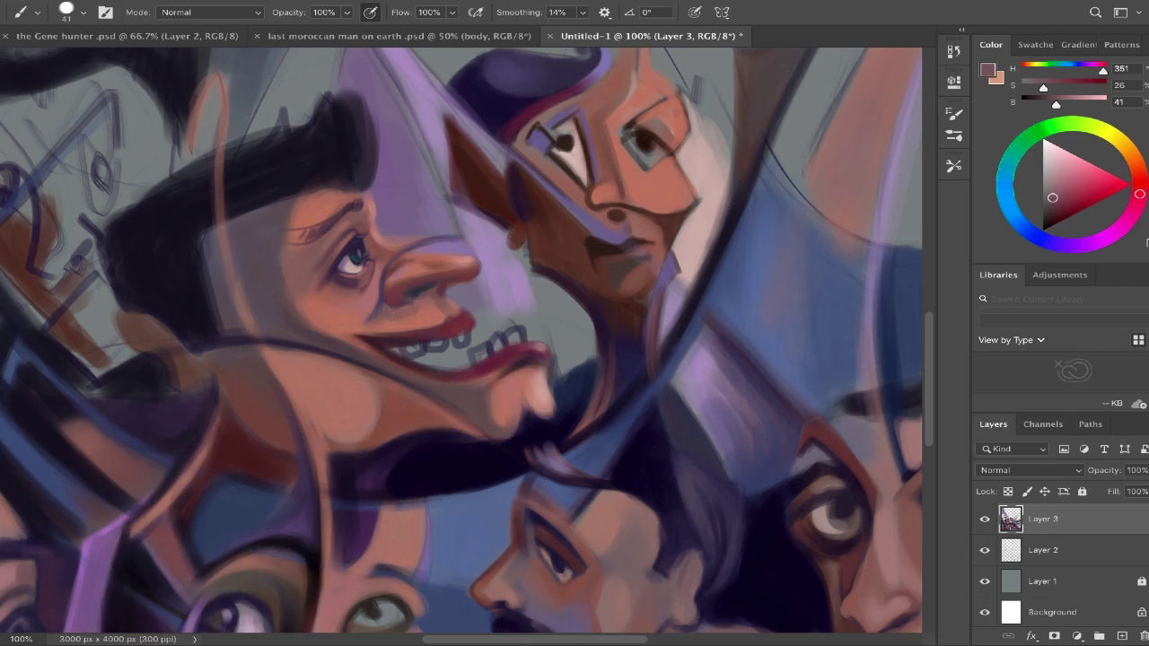
# Refine the mouth corner and both lips with sampled pink and dark red tones.
pyautogui.keyDown('alt'); pyautogui.click(401, 313); pyautogui.keyUp('alt')
pyautogui.moveTo(401, 313); pyautogui.dragTo(382, 313)
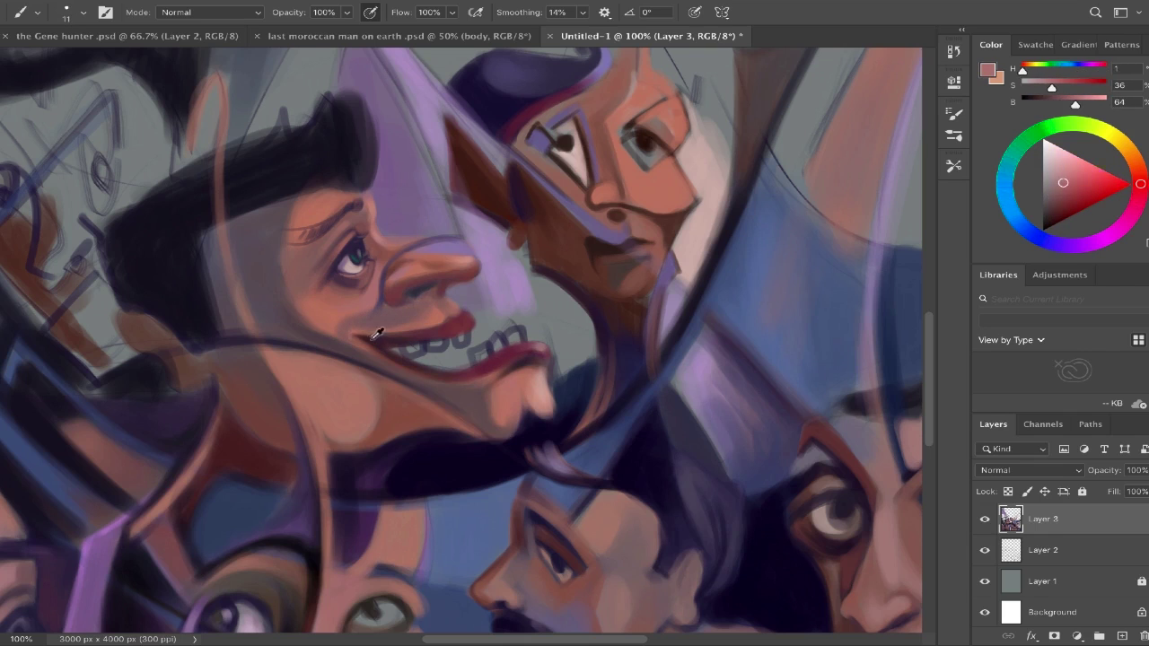
pyautogui.keyDown('alt'); pyautogui.click(468, 315); pyautogui.keyUp('alt')
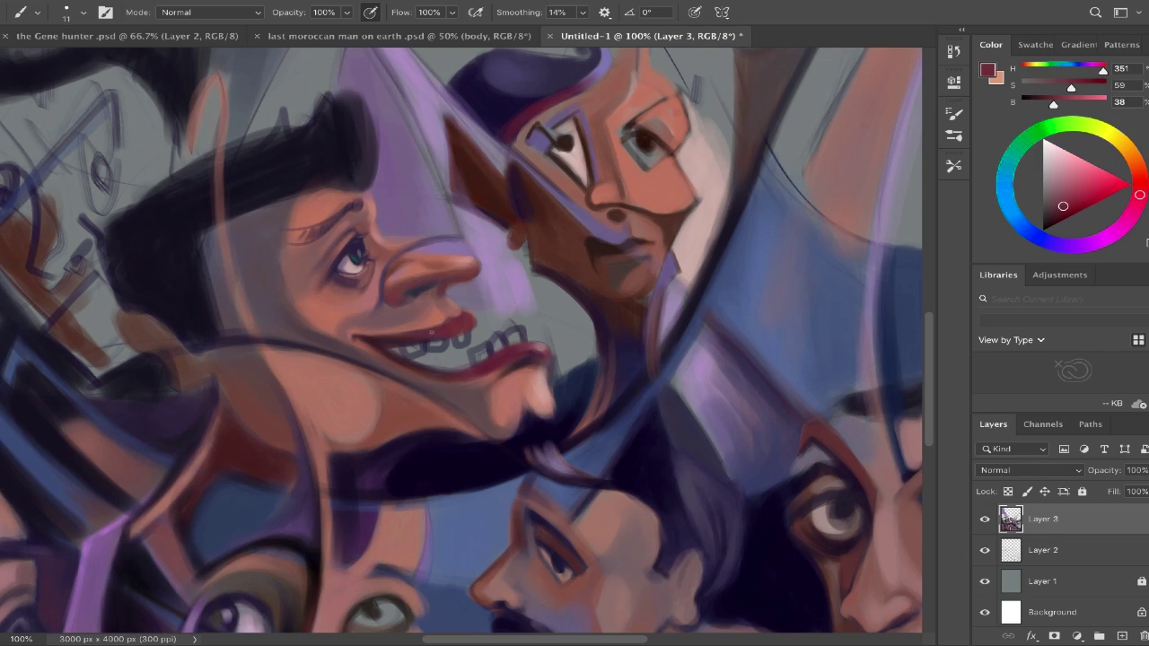
pyautogui.keyDown('alt'); pyautogui.click(462, 316); pyautogui.keyUp('alt')
pyautogui.moveTo(539, 324); pyautogui.dragTo(549, 324)
pyautogui.keyDown('alt'); pyautogui.click(521, 356); pyautogui.keyUp('alt')
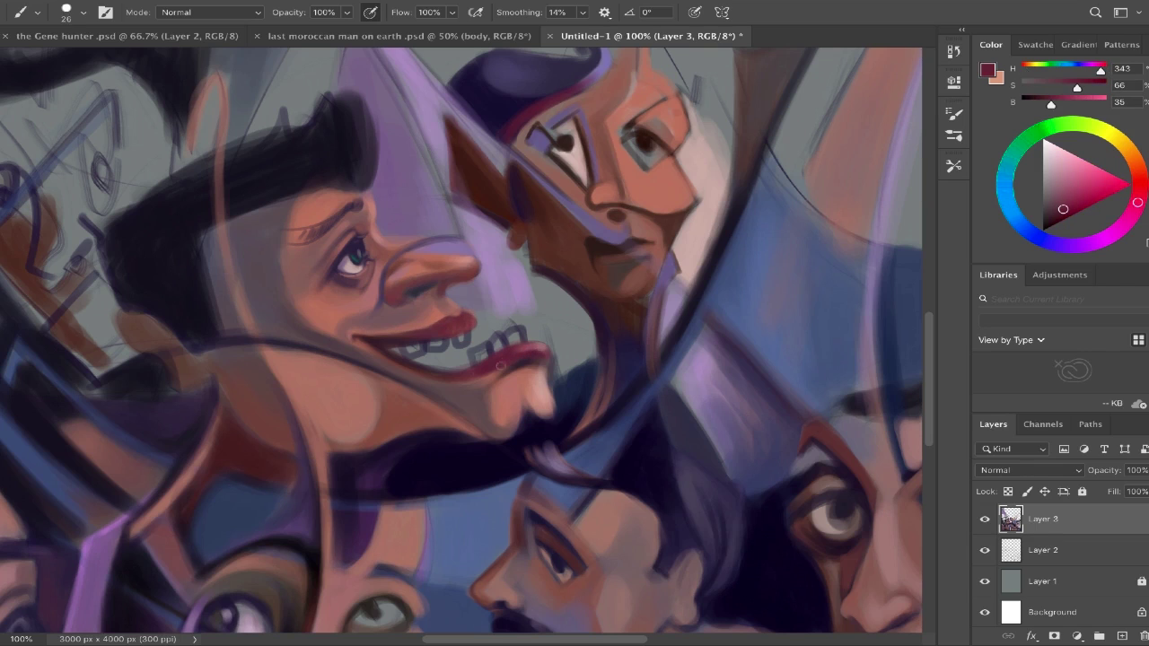
# Add a blue rim along the nose's upper edge and a lavender glow on the cheek under the eye.
pyautogui.keyDown('alt'); pyautogui.click(432, 374); pyautogui.keyUp('alt')
pyautogui.moveTo(413, 253); pyautogui.dragTo(405, 253)
pyautogui.keyDown('alt'); pyautogui.click(411, 291); pyautogui.keyUp('alt')
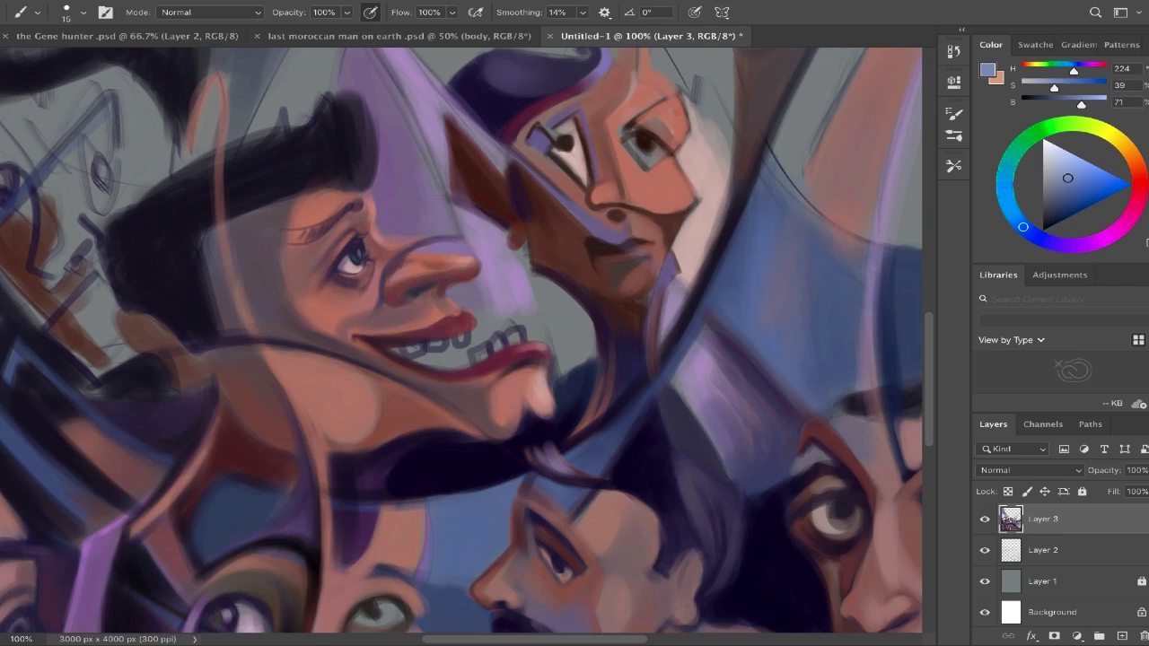
pyautogui.keyDown('alt'); pyautogui.click(395, 269); pyautogui.keyUp('alt')
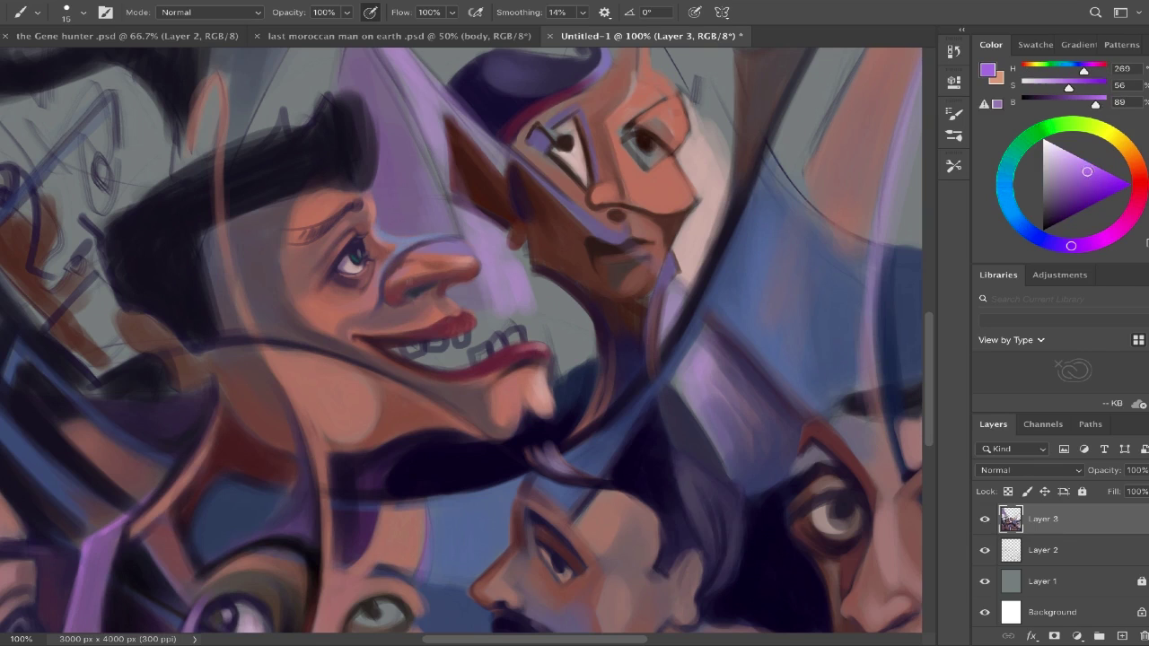
pyautogui.moveTo(332, 287)
pyautogui.mouseDown()
pyautogui.moveTo(359, 287)
pyautogui.moveTo(318, 296)
pyautogui.mouseUp()
pyautogui.keyDown('alt'); pyautogui.click(337, 301); pyautogui.keyUp('alt')
pyautogui.keyDown('alt'); pyautogui.click(480, 265); pyautogui.keyUp('alt')
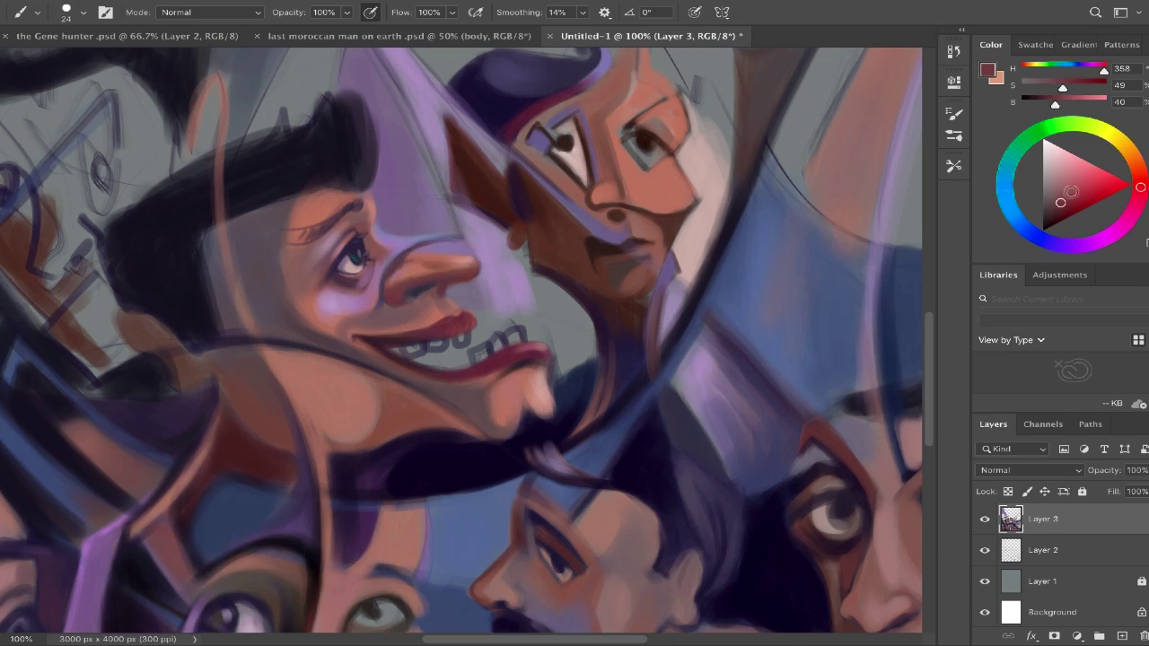
# Tint the large nose with red and blend the color across its bridge and tip.
pyautogui.moveTo(399, 269); pyautogui.dragTo(436, 268)
pyautogui.keyDown('alt'); pyautogui.click(444, 262); pyautogui.keyUp('alt')
pyautogui.keyDown('alt'); pyautogui.click(443, 279); pyautogui.keyUp('alt')
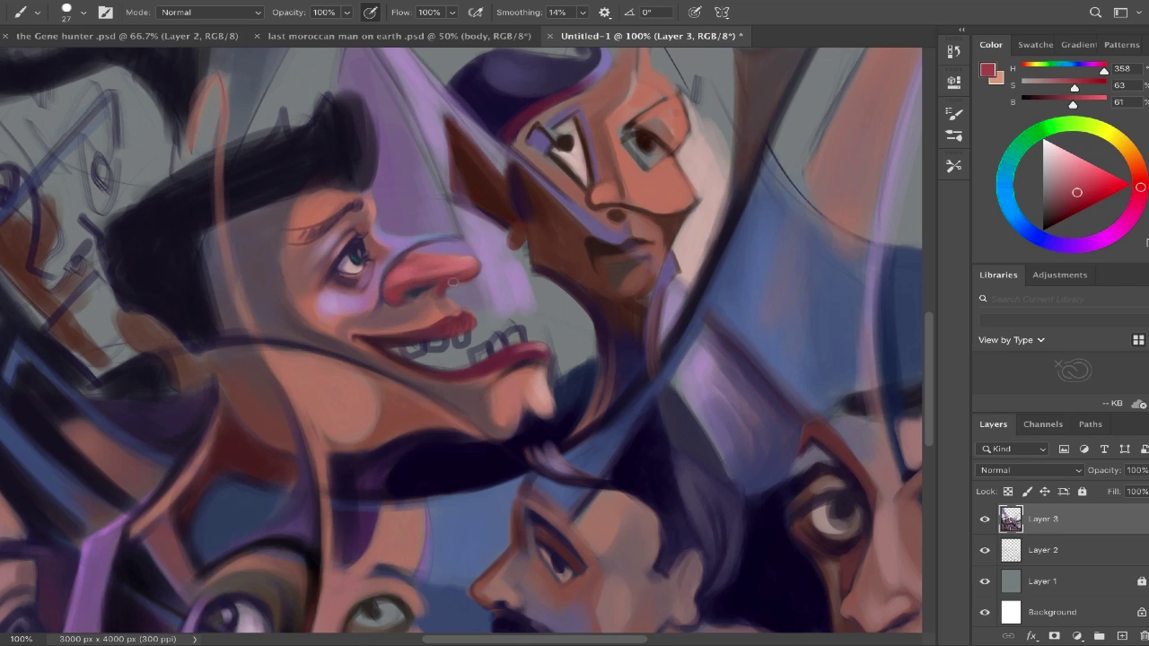
pyautogui.keyDown('alt'); pyautogui.click(489, 363); pyautogui.keyUp('alt')
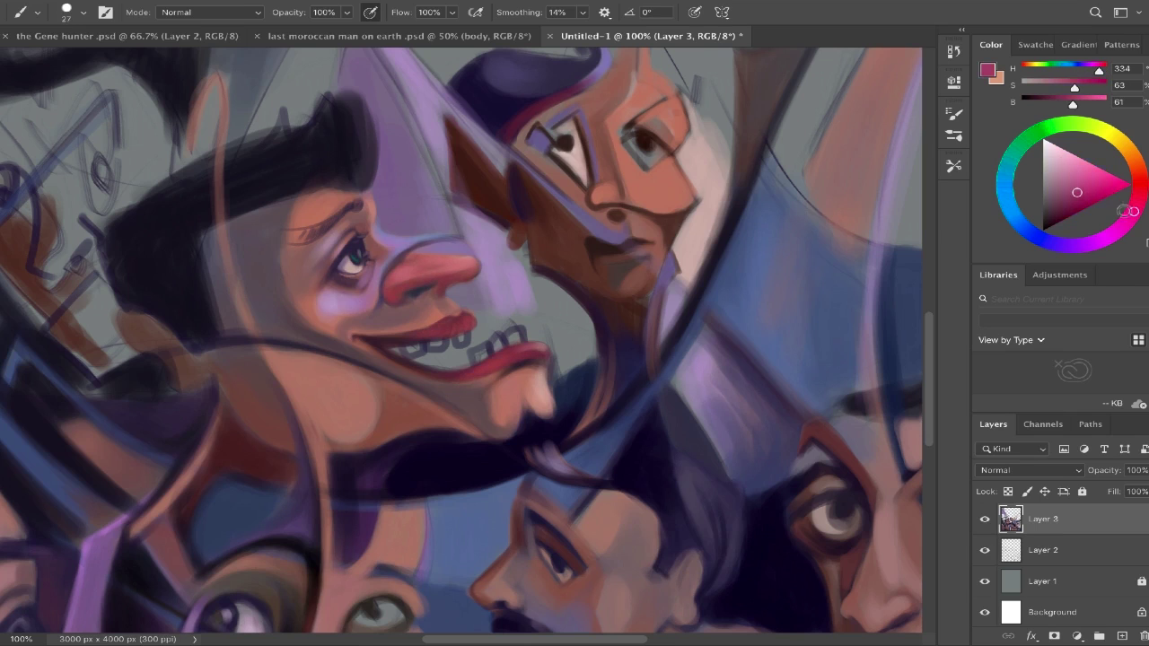
pyautogui.hotkey('ctrl', '-')
pyautogui.hotkey('ctrl', '-')
pyautogui.hotkey('ctrl', '-')
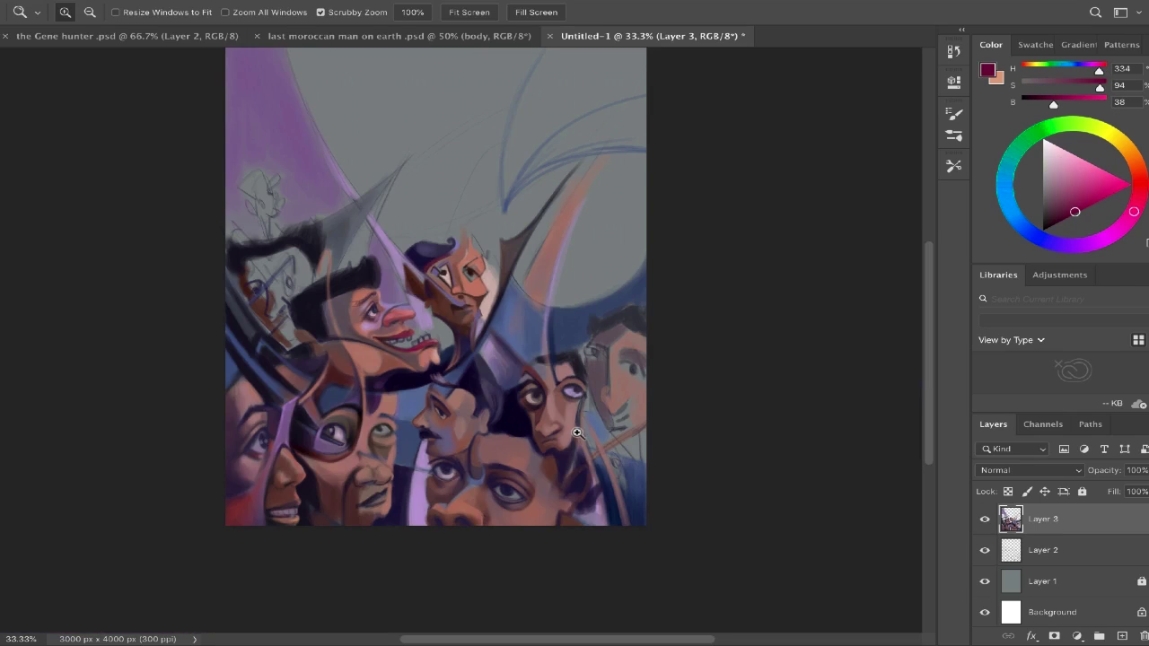